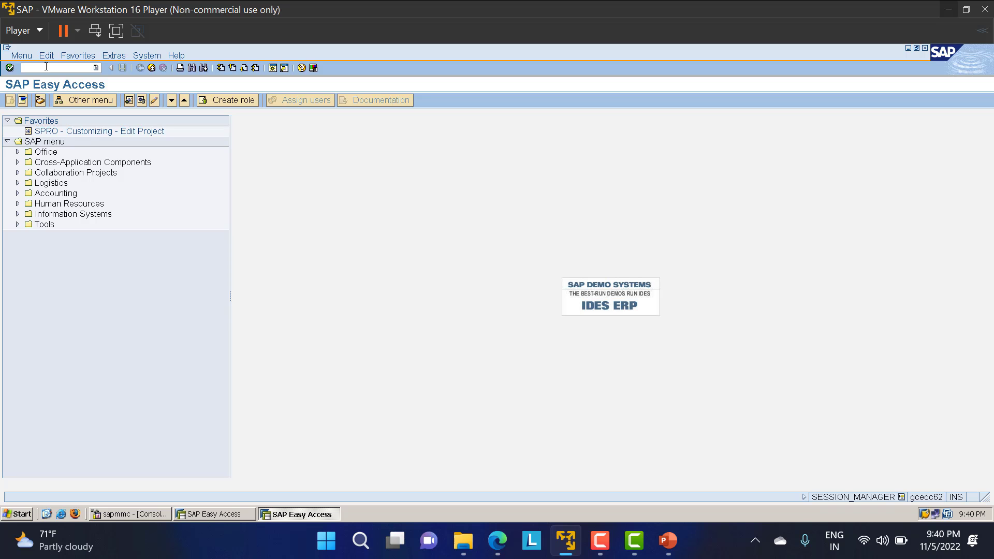
Switch to the other SAP session and start the material creation transaction with /NMM01
click(208, 514)
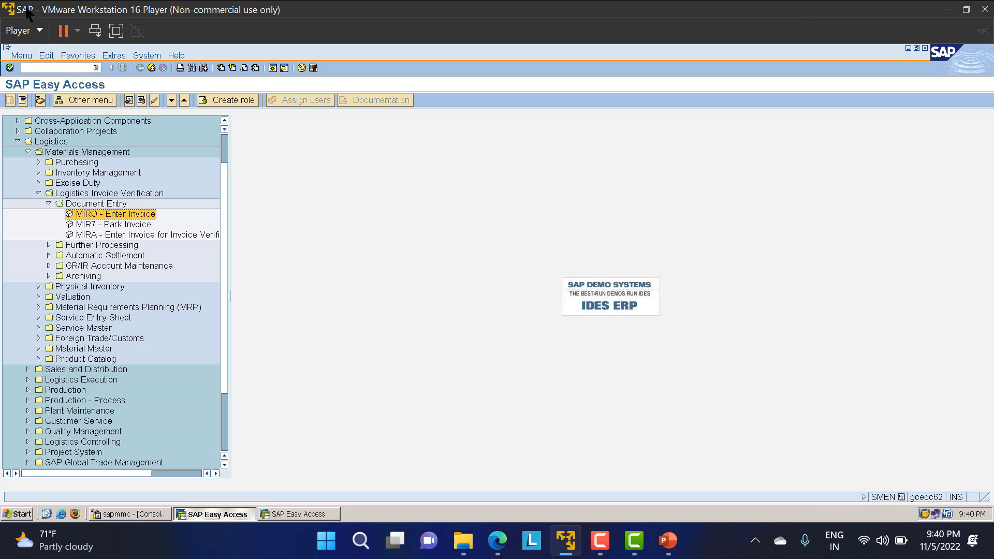
click(55, 68)
text(/NMM01)
key(Return)
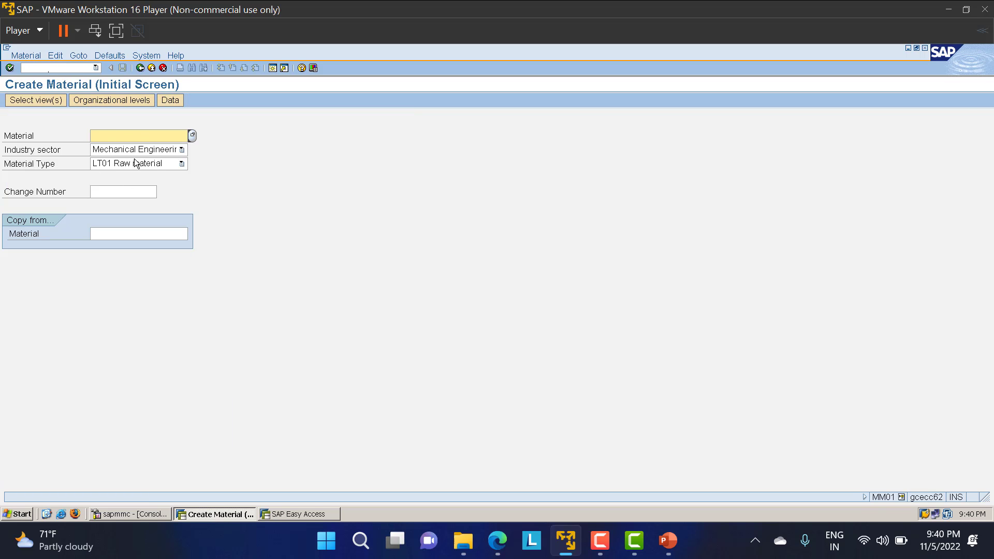
Accept the preselected material views and set the organizational levels to plant lt01 and storage location LT01
key(Return)
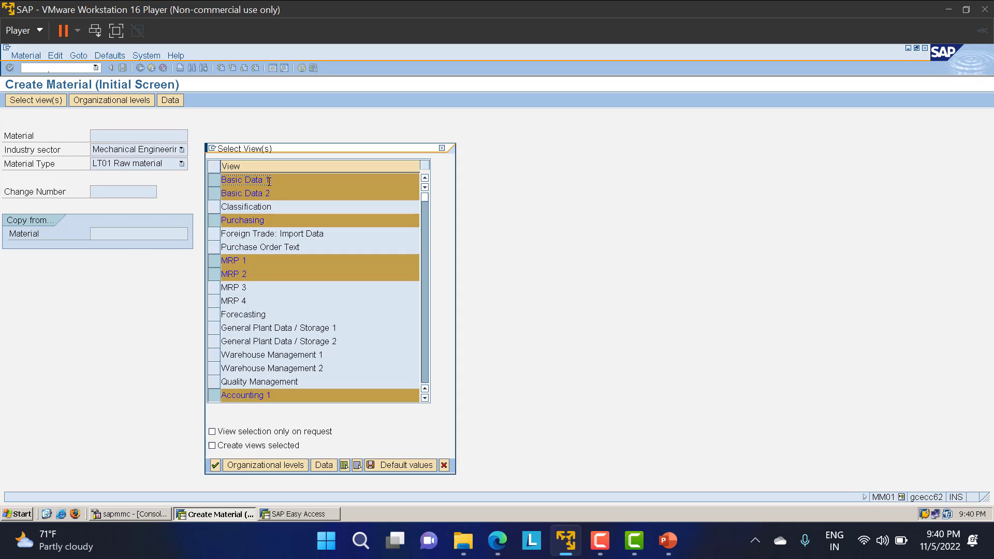
key(Return)
click(242, 165)
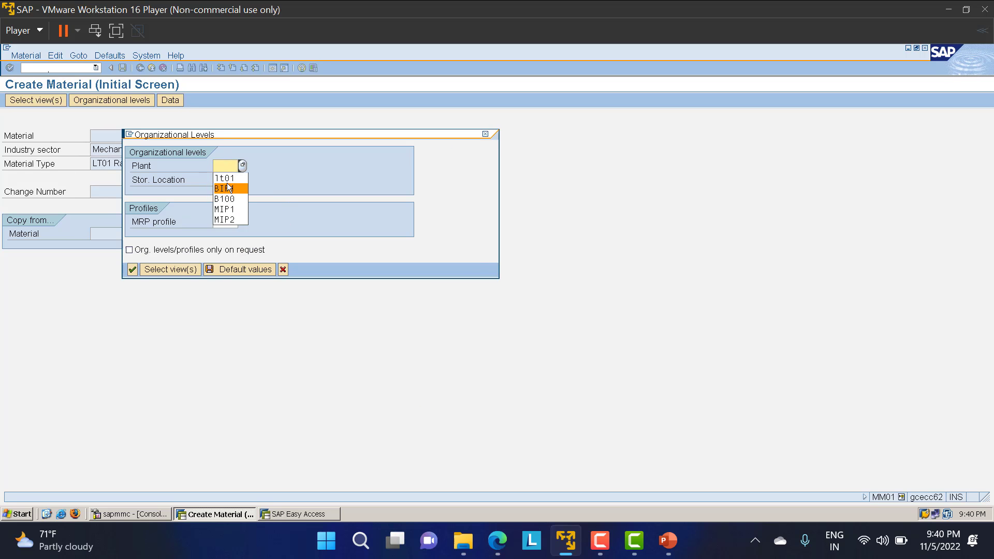
click(227, 179)
click(227, 181)
click(226, 187)
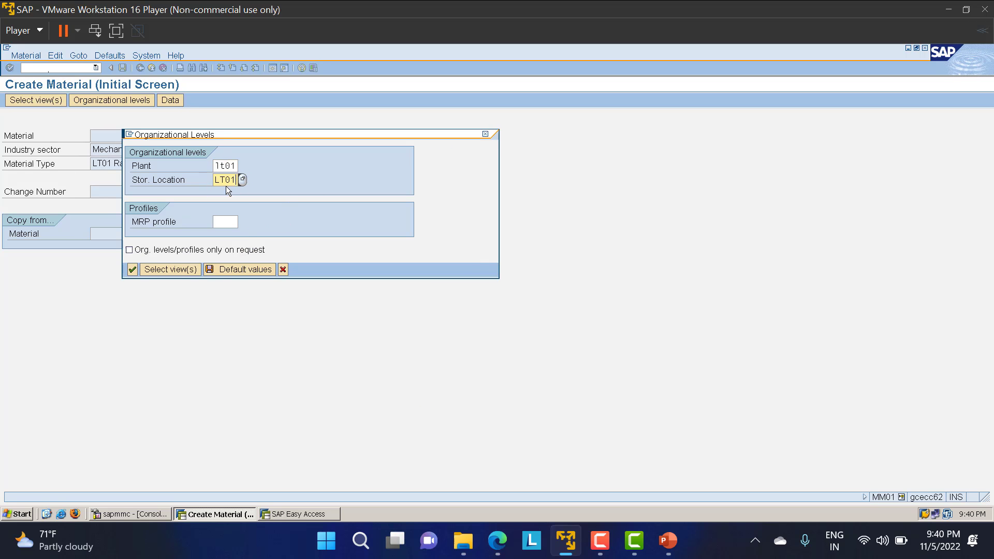
key(Return)
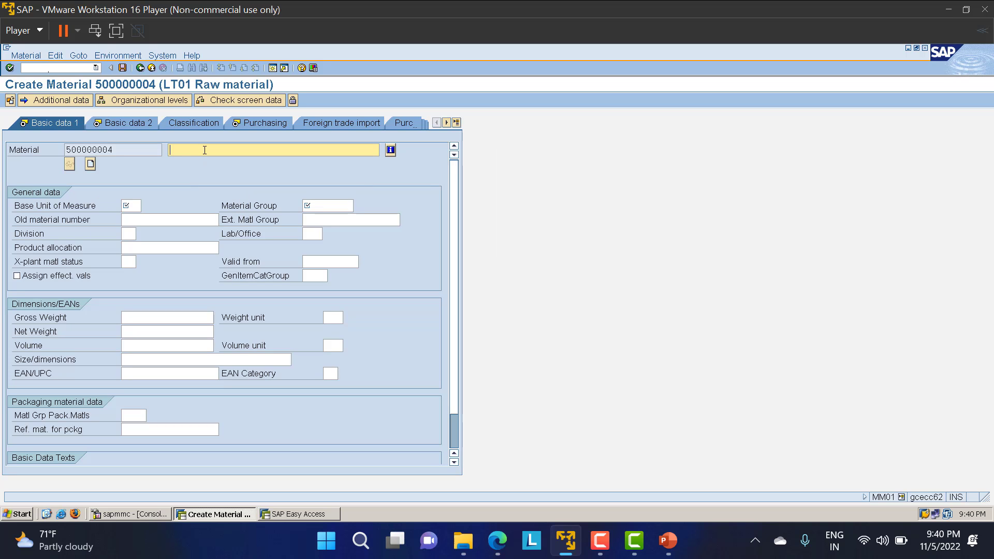
Enter the description QUOTA RARANGEMENT MATERIAL, base unit of measure EA and material group GENERAL in the basic data
text(QU)
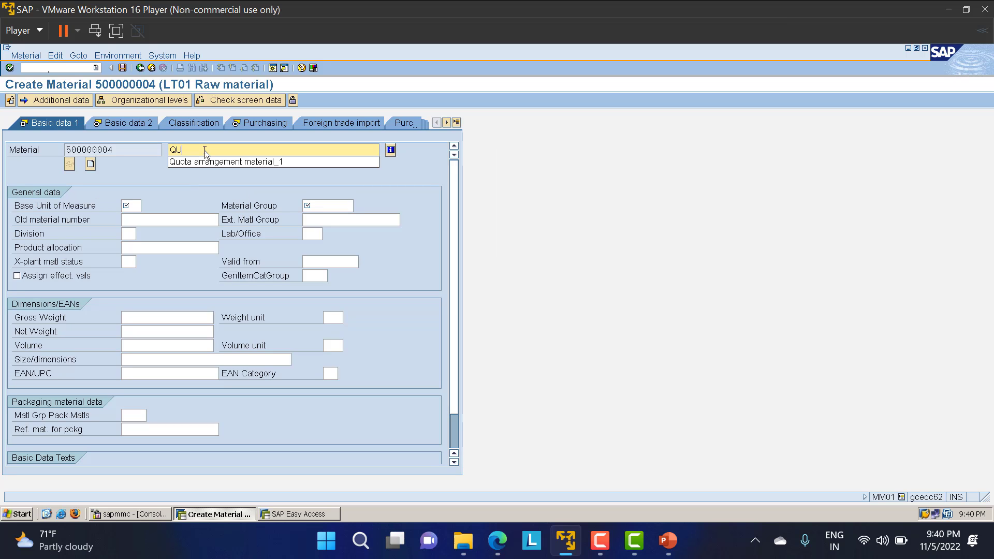
text(OTA RARA)
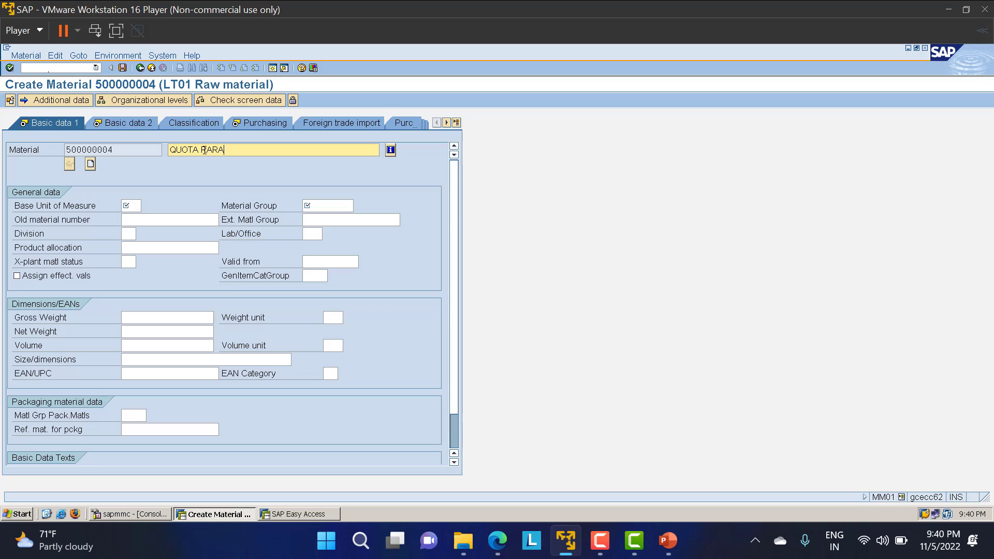
text(NGEMENT MATERIAL)
click(129, 205)
text(EA)
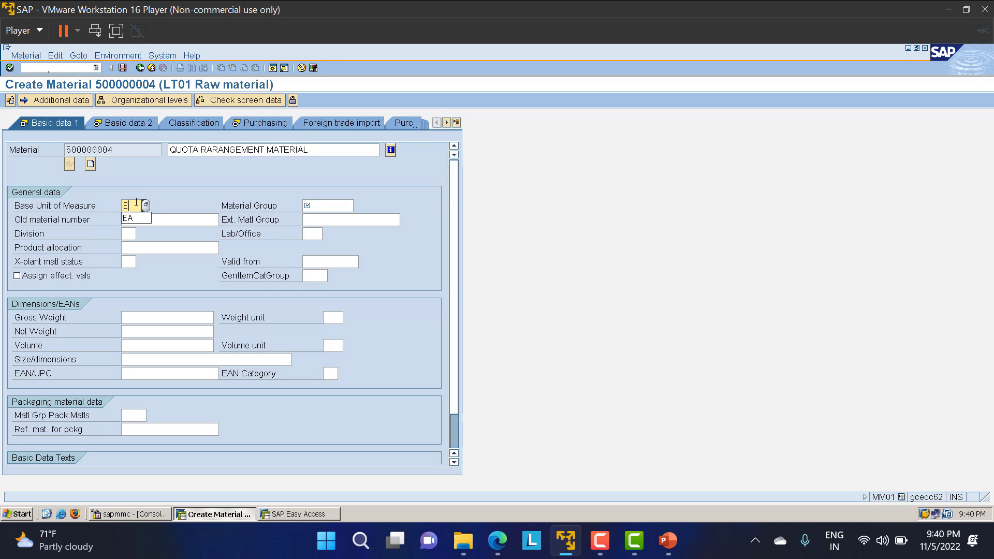
key(Tab)
text(GENERAL)
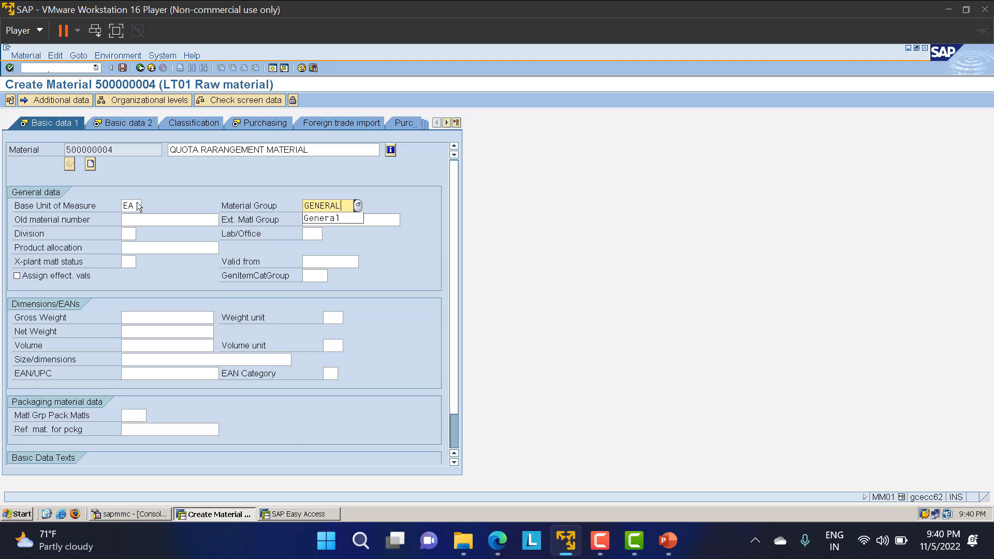
key(Return)
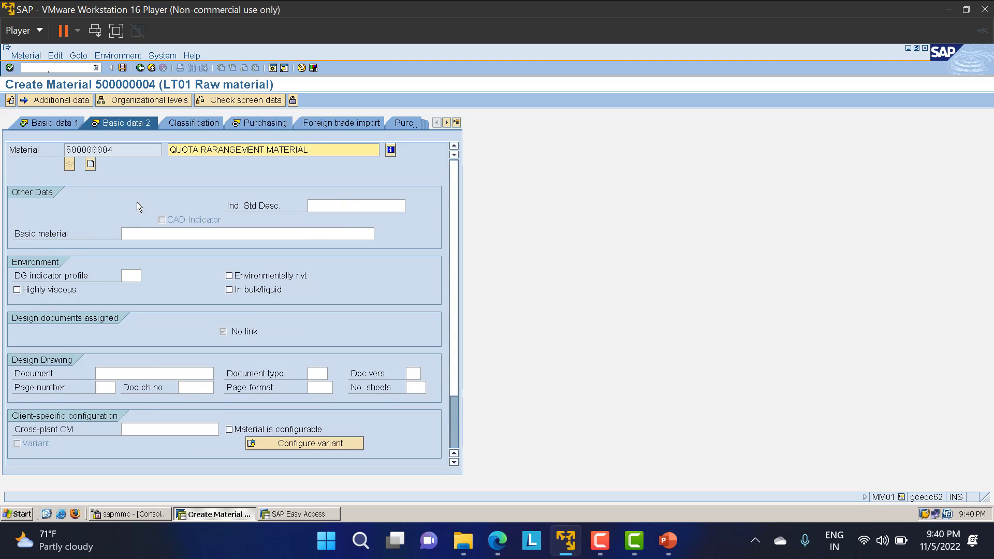
Set purchasing group 000 and purchasing value key 1 in the Purchasing view, and continue to MRP 1
key(Return)
click(136, 234)
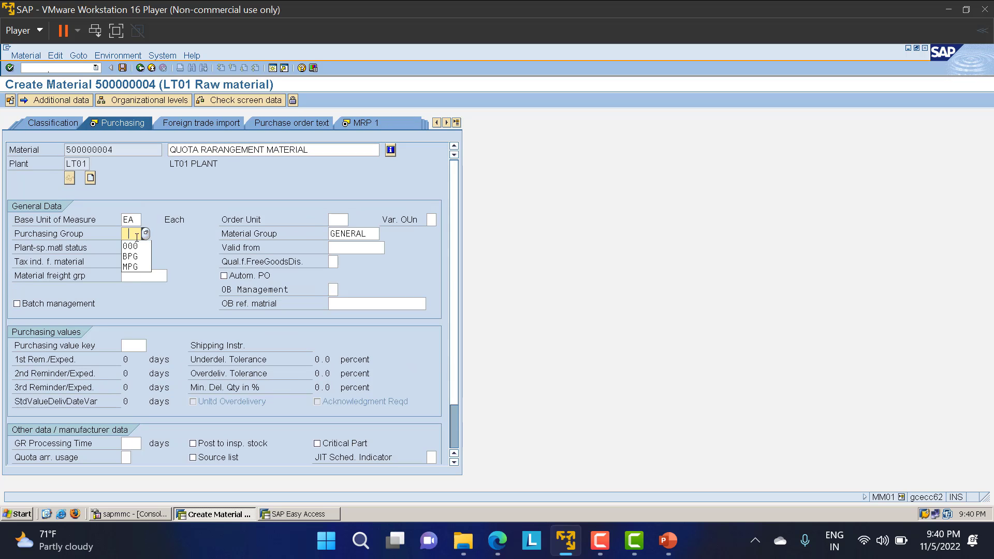
click(142, 252)
click(124, 346)
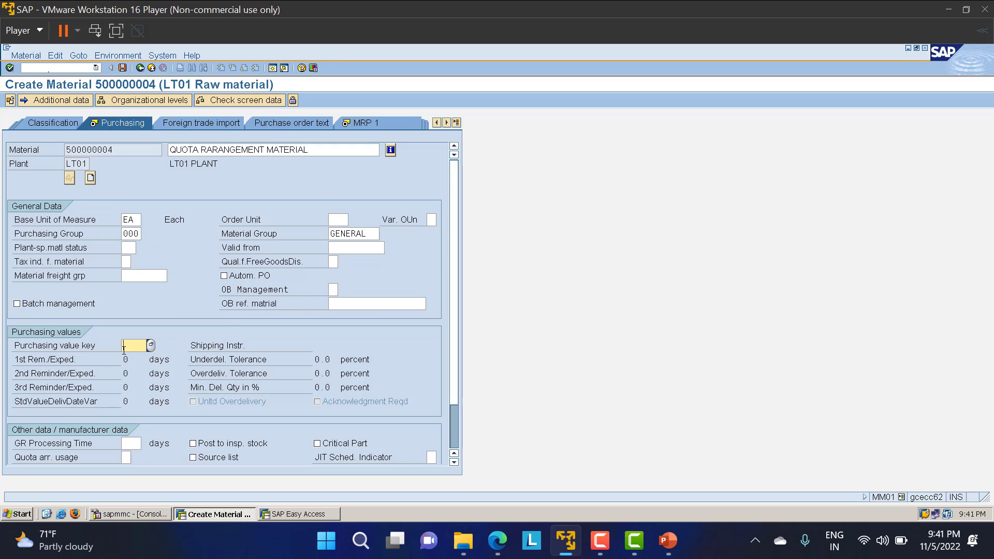
click(124, 347)
key(Return)
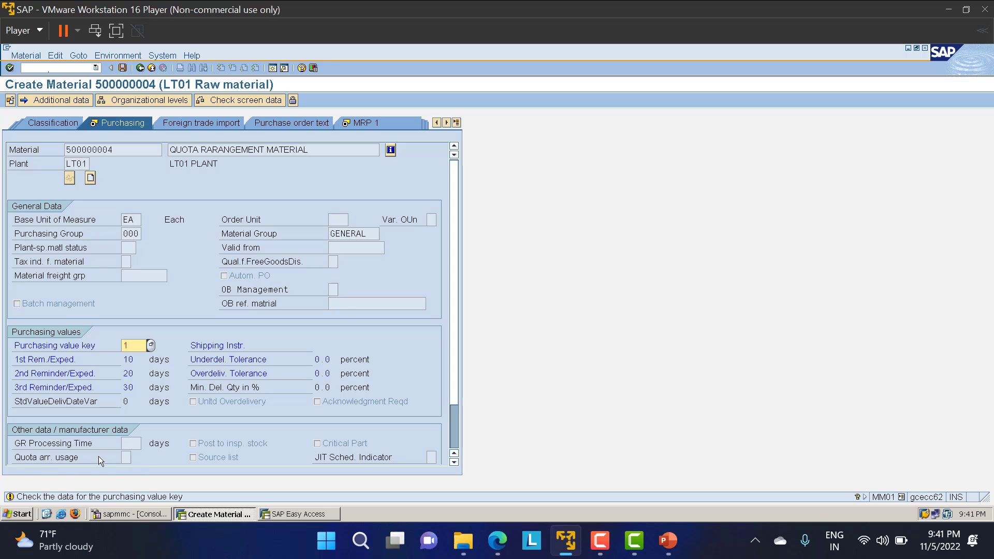
click(456, 124)
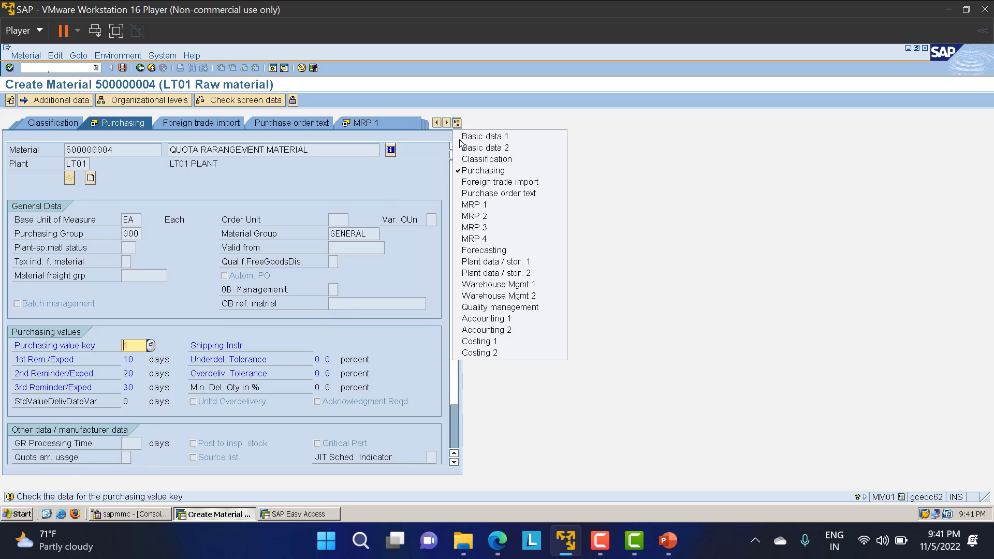
click(483, 171)
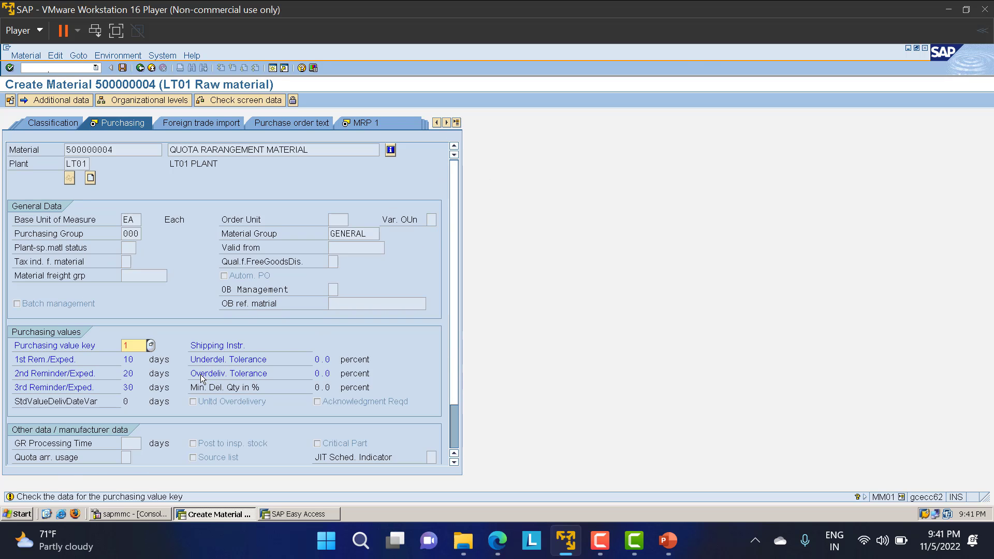
key(Return)
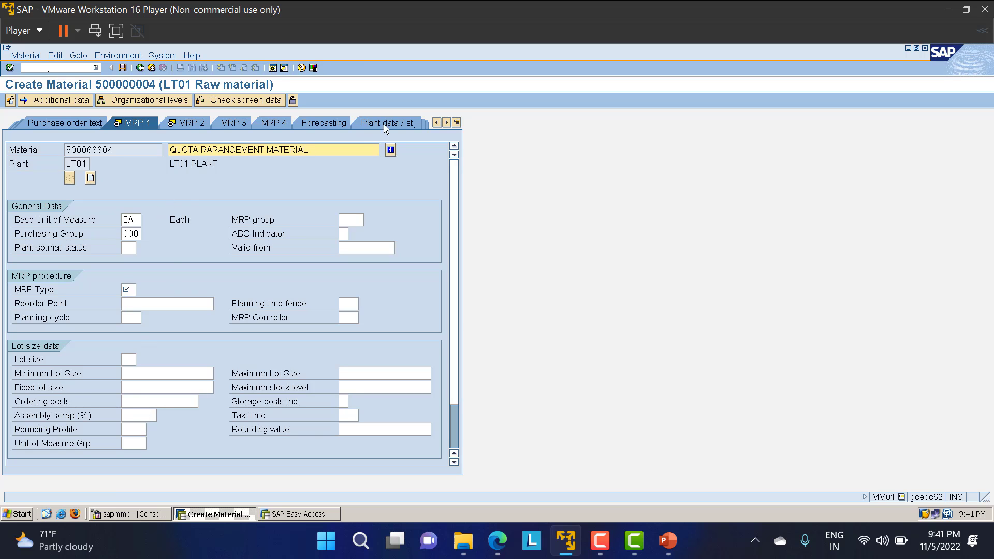
Set MRP type PD, MRP controller LMC and lot size EX in the MRP 1 view
click(456, 122)
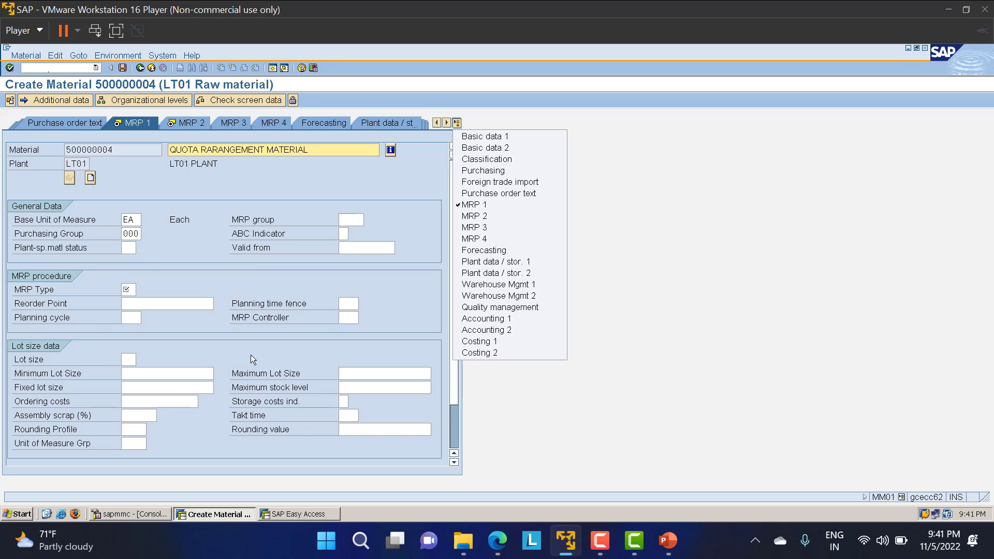
click(519, 173)
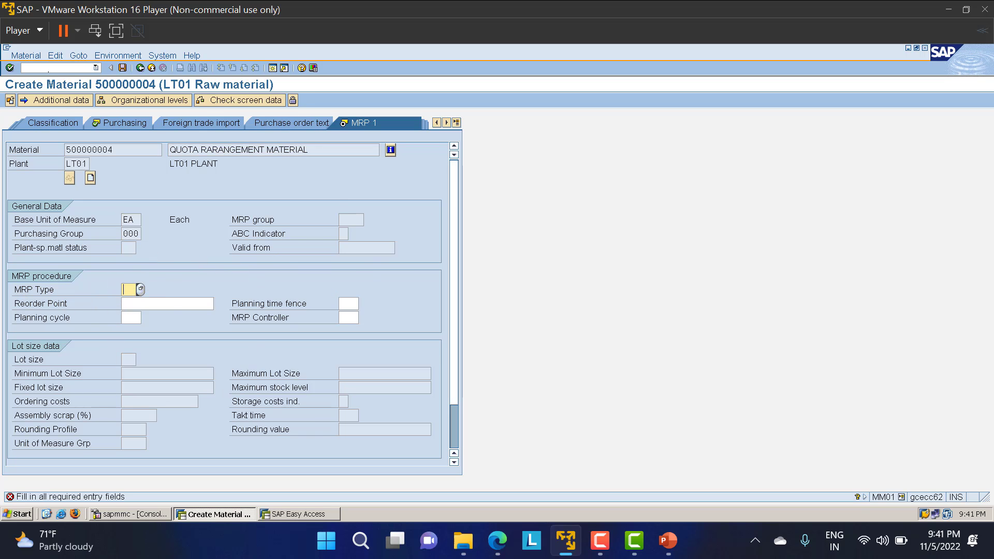
text(PD)
click(351, 318)
click(355, 328)
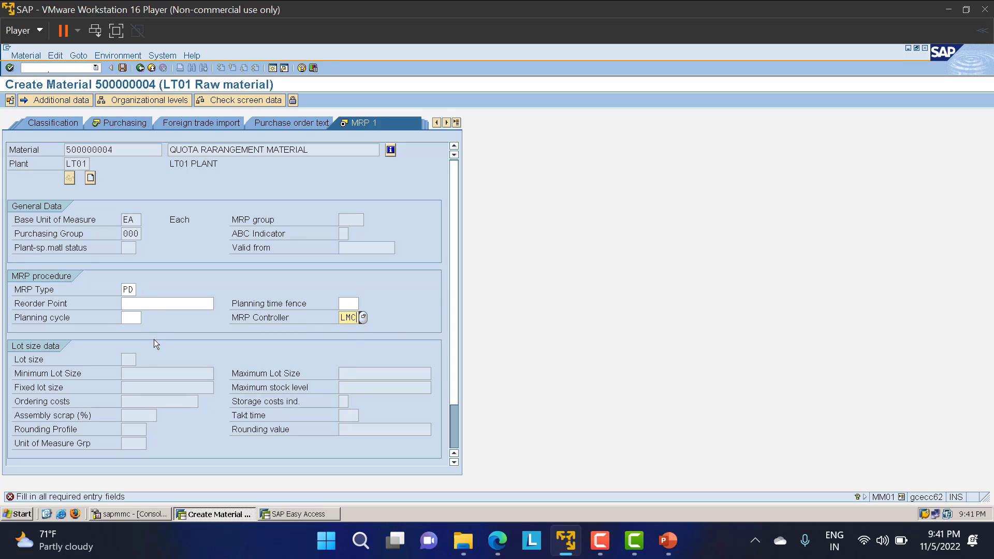
key(Return)
text(ex)
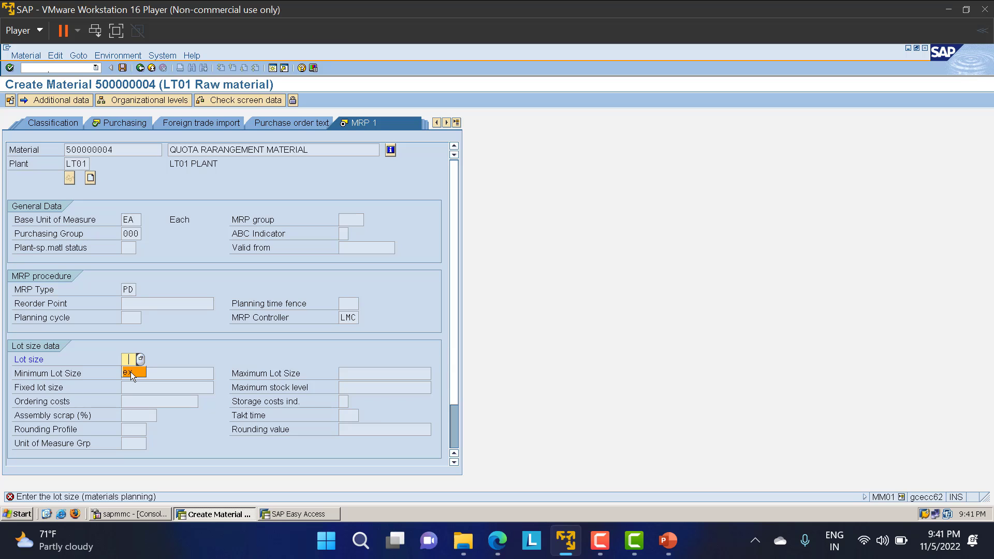
Return to the Purchasing view and set the quota arrangement usage to 4, which includes every document type
click(124, 123)
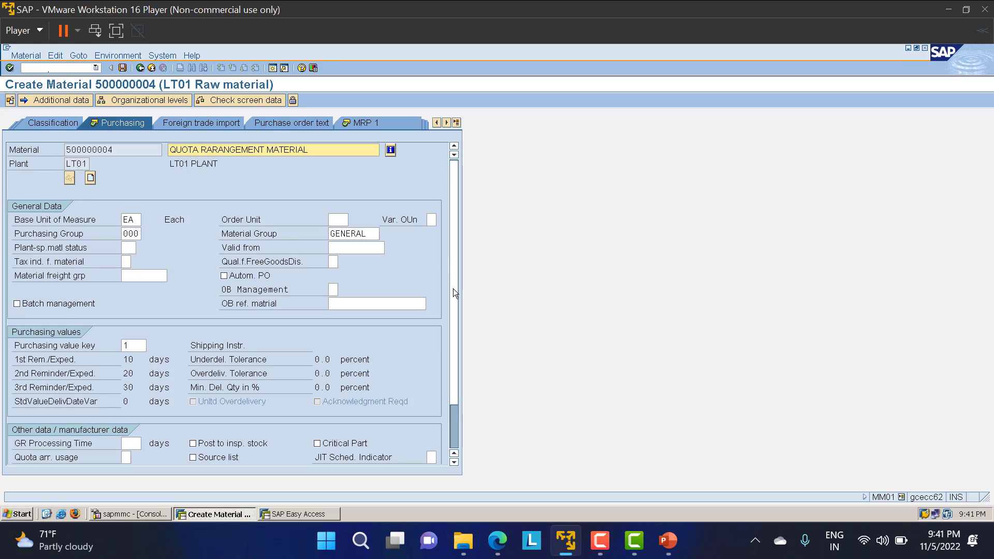
scroll(454, 293, down, 2)
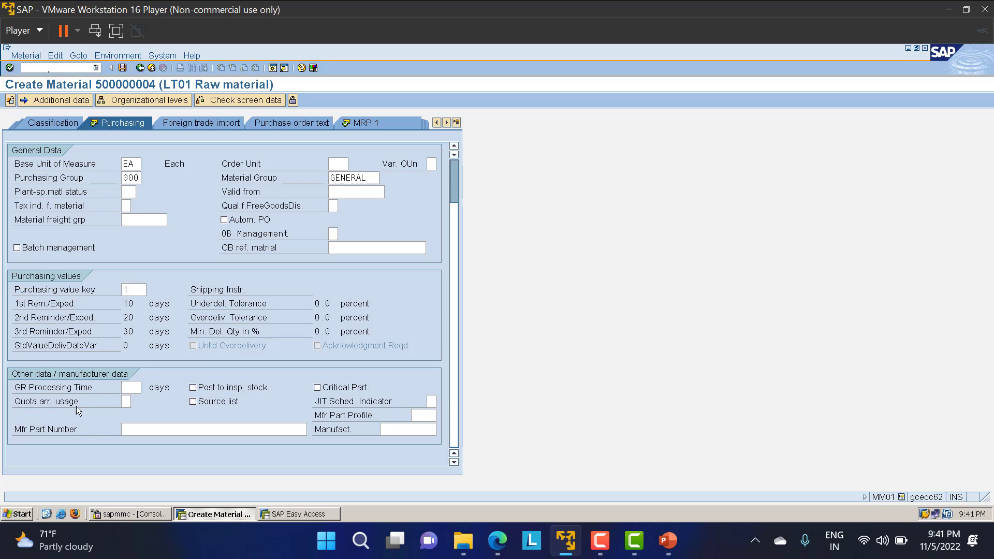
click(122, 401)
click(137, 403)
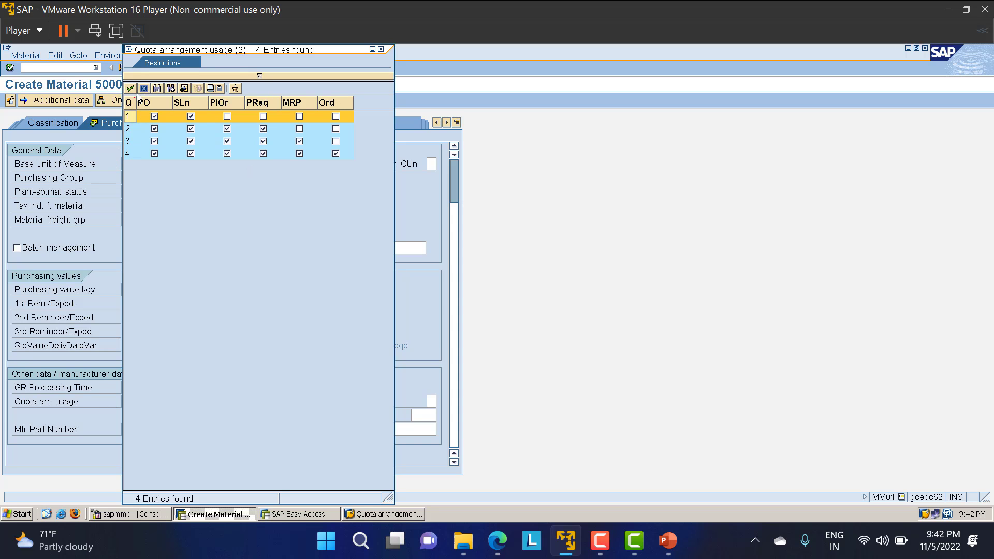
double_click(128, 157)
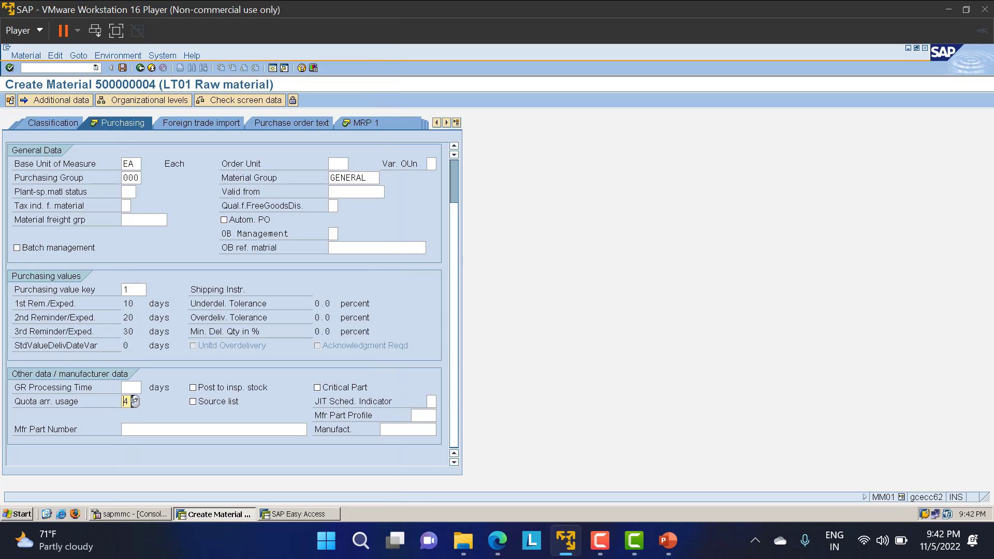
Set the planned delivery time to 10 days and scheduling margin key to LSK in MRP 2, and continue to Accounting 1
key(Return)
key(Return)
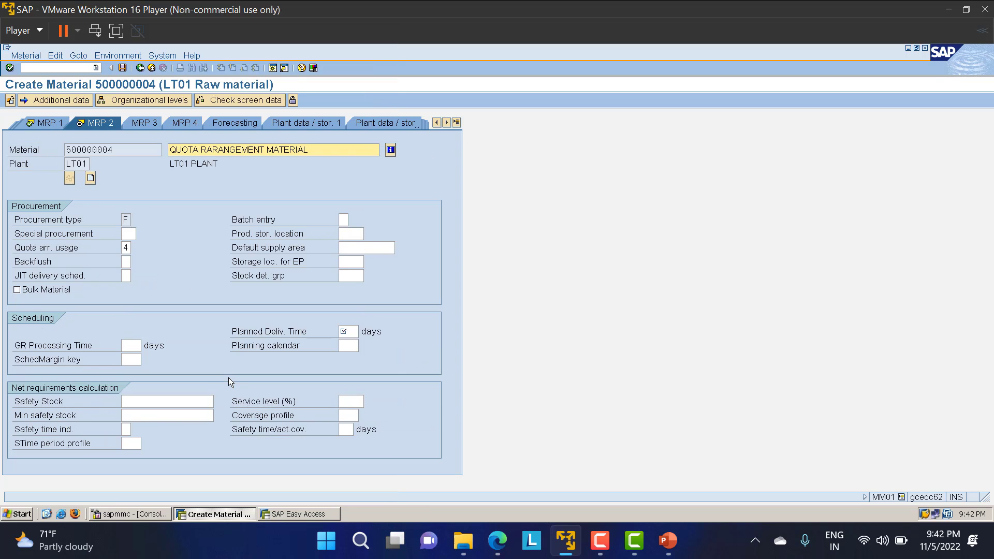
click(52, 124)
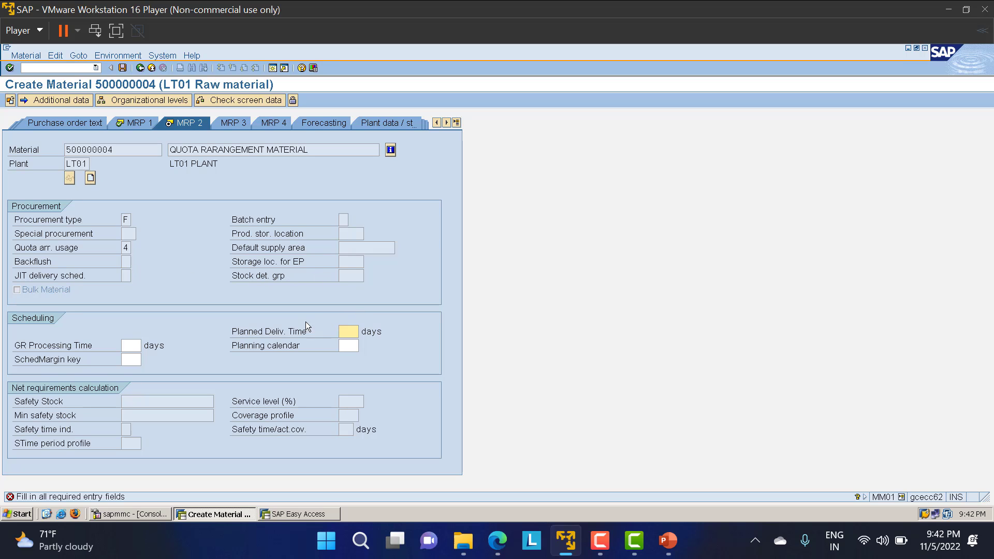
click(346, 332)
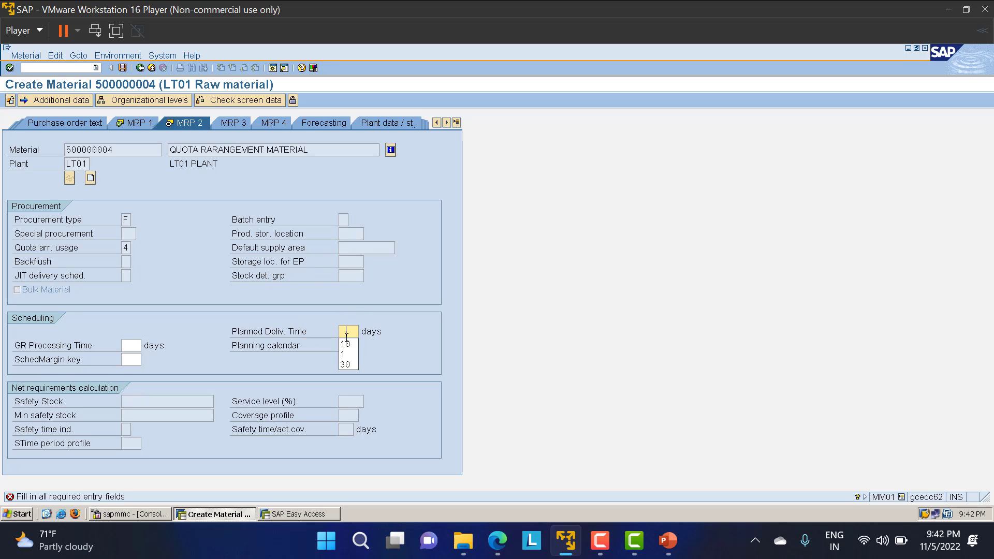
click(121, 361)
click(141, 372)
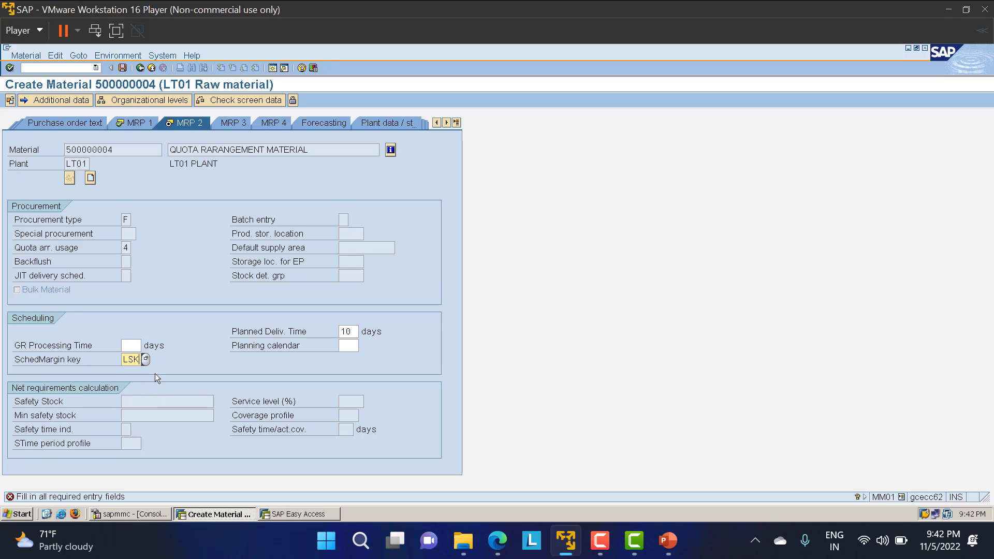
key(Return)
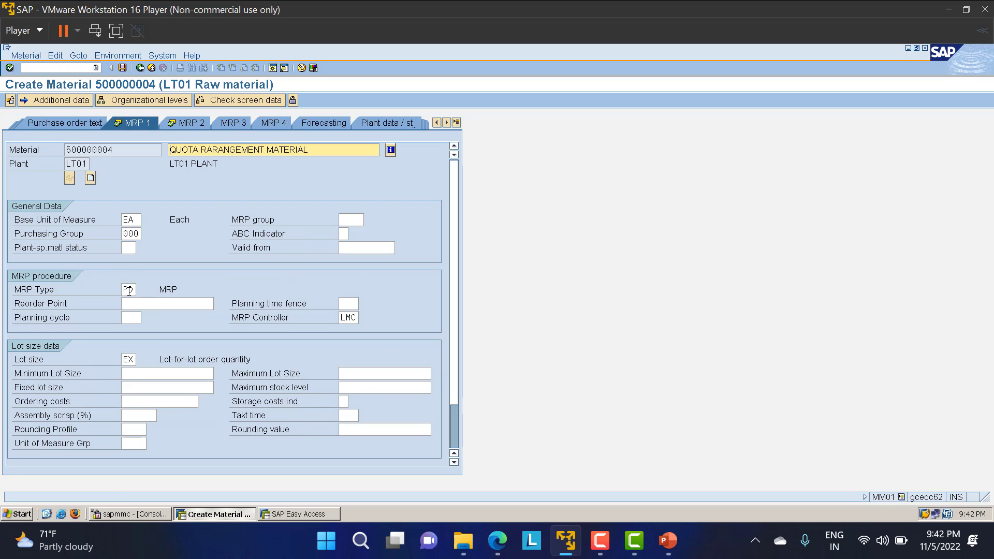
key(Return)
key(Return)
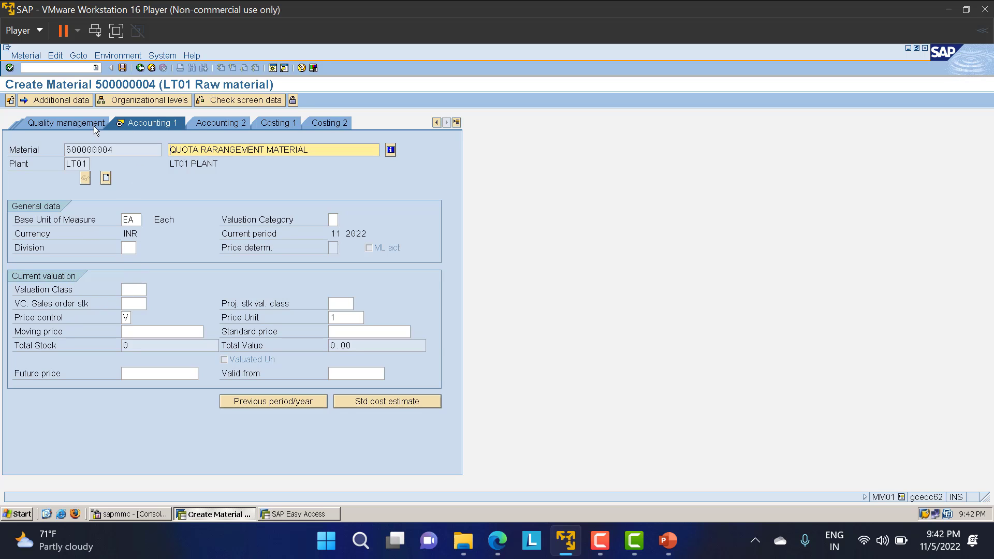
double_click(137, 290)
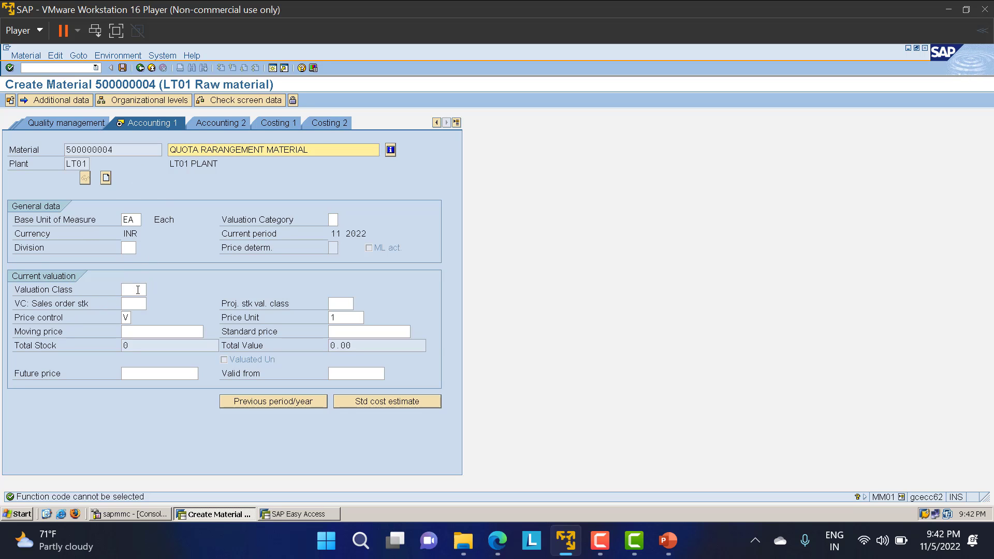
text(3000)
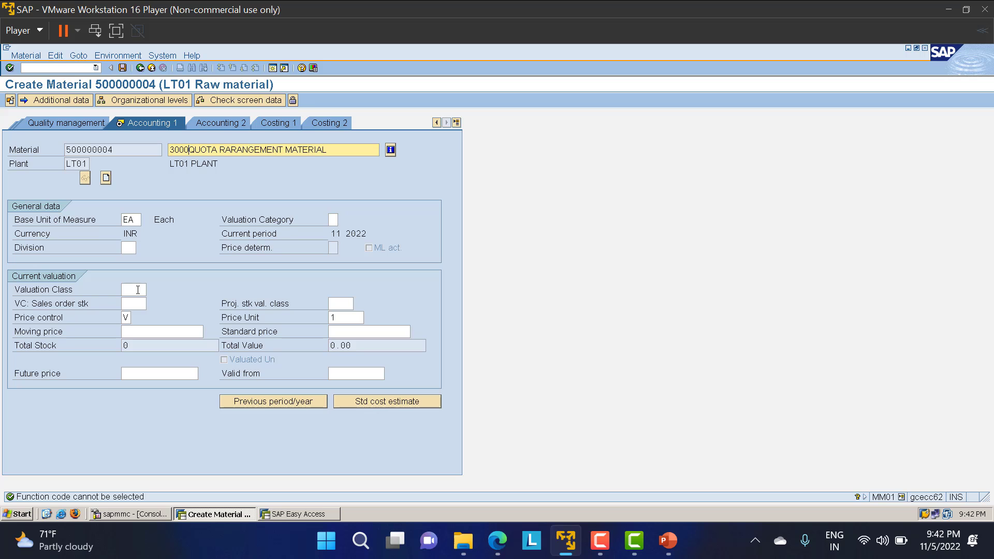
key(BackSpace)
key(BackSpace)
key(BackSpace)
key(BackSpace)
Set the valuation class to 3000 in the Accounting 1 view and save the new material
click(128, 291)
text(3000)
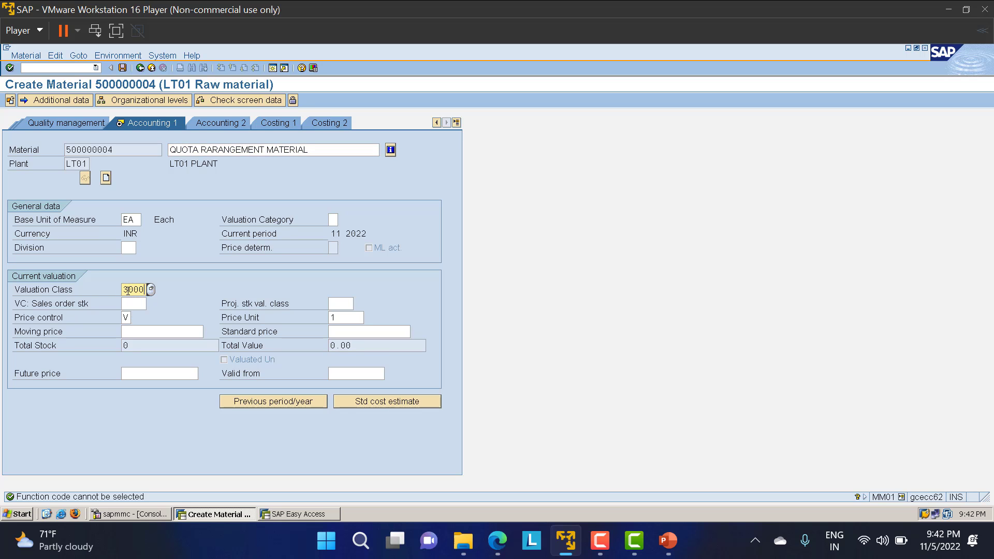
key(Return)
key(Return)
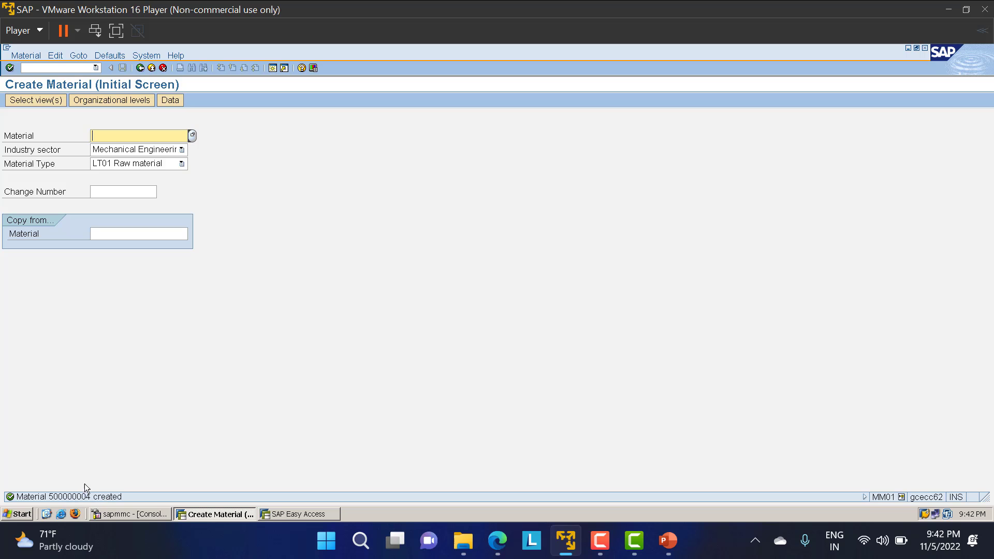
Open the vendor creation transaction XK01 and start a vendor with purchasing organization LT01 and account group LT01
click(64, 67)
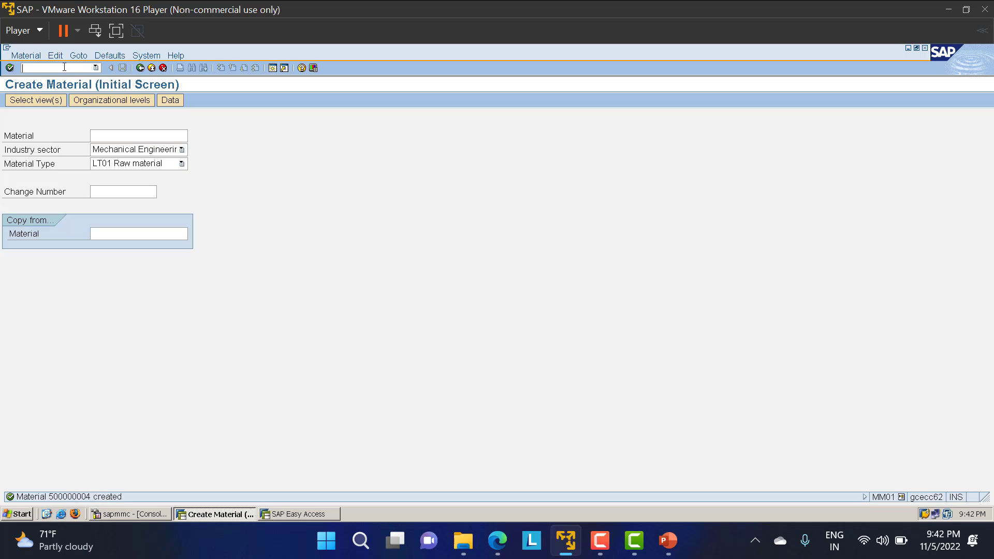
text(/NXK)
key(Return)
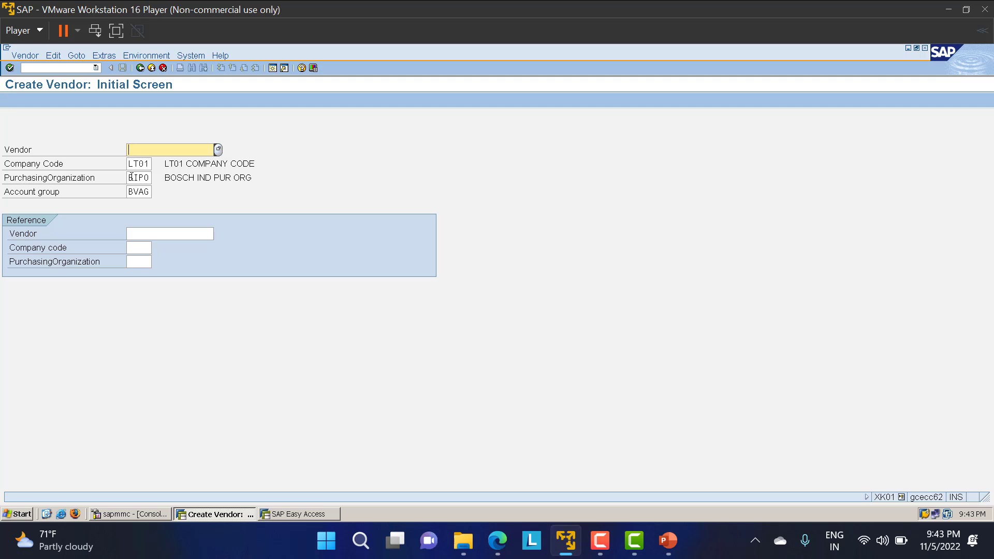
drag(132, 177, 200, 177)
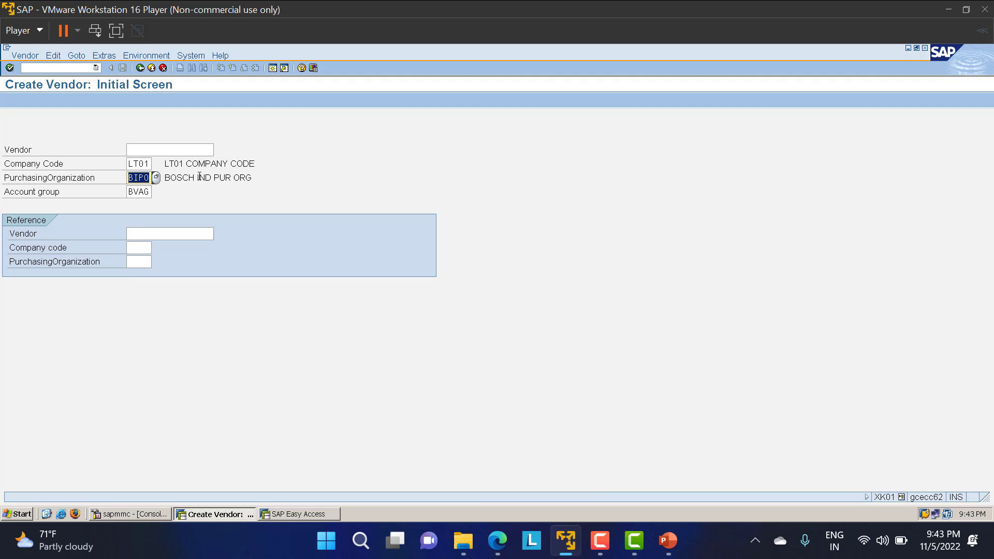
text(LT01)
key(Tab)
key(BackSpace)
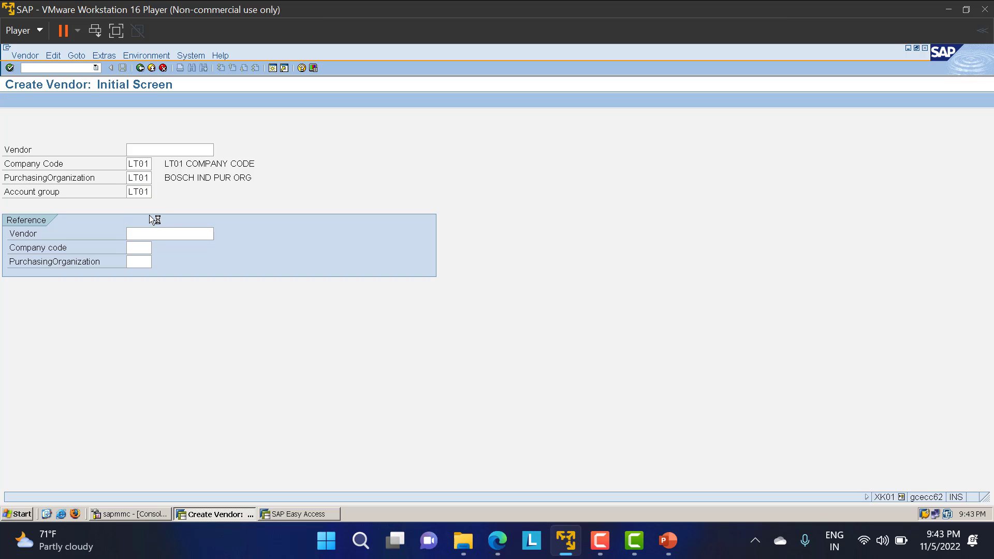
key(Return)
Fill in the vendor address with title Company, name QA VENDOR 1 and country IN, and continue to payment transactions
click(179, 179)
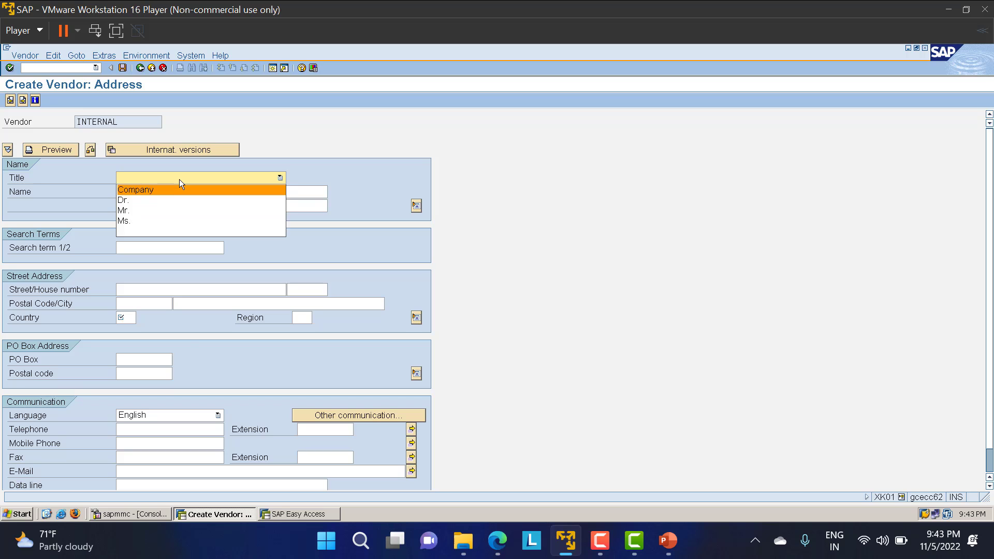
click(172, 188)
click(138, 194)
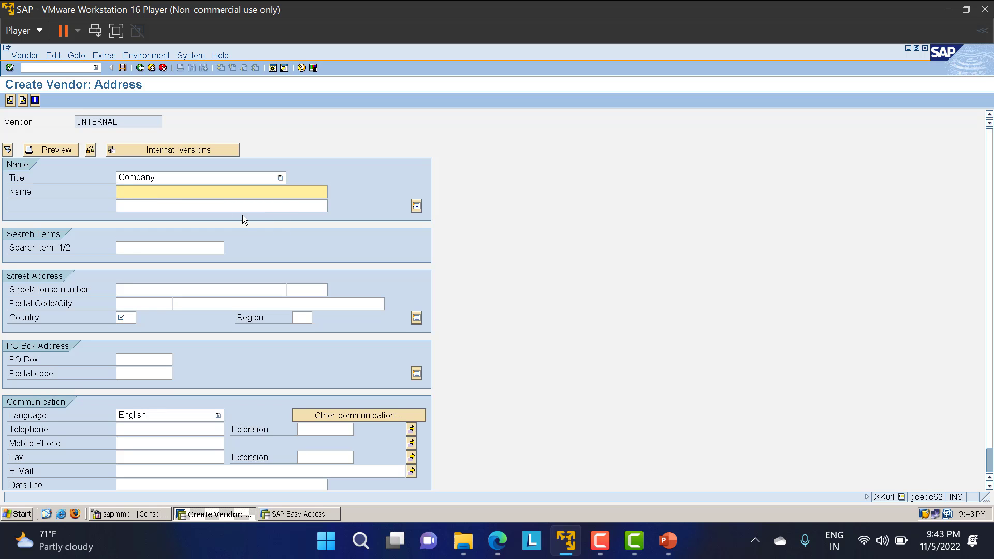
text(QA VENDOR 1)
click(128, 317)
text(IN)
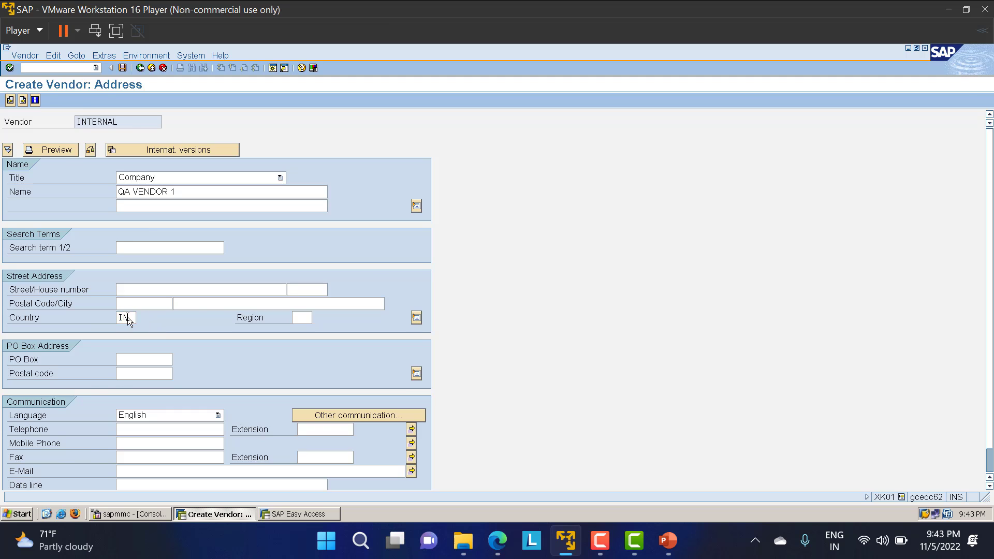
key(Return)
key(Return)
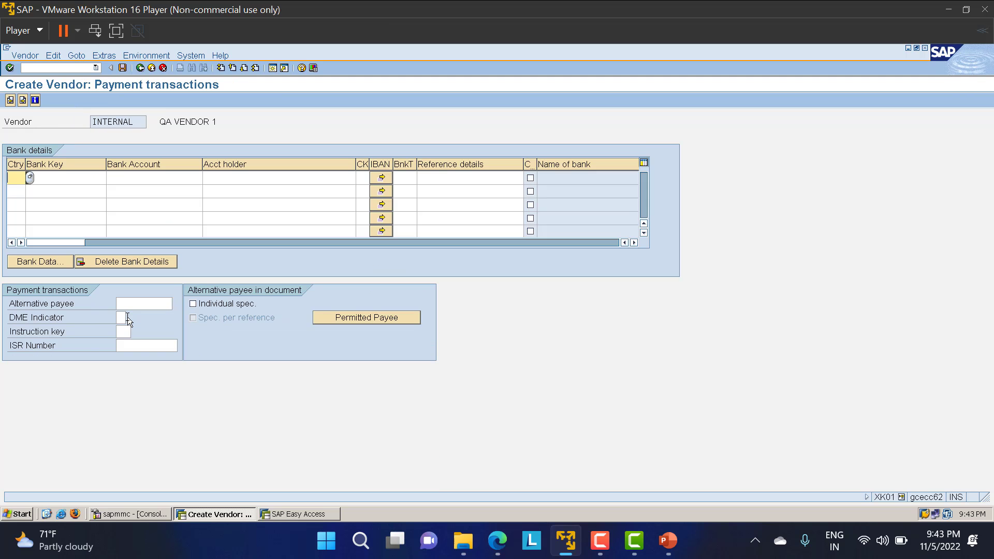
Proceed to the purchasing data of QA VENDOR 1, enable GR-based invoice verification, and save the vendor
key(Return)
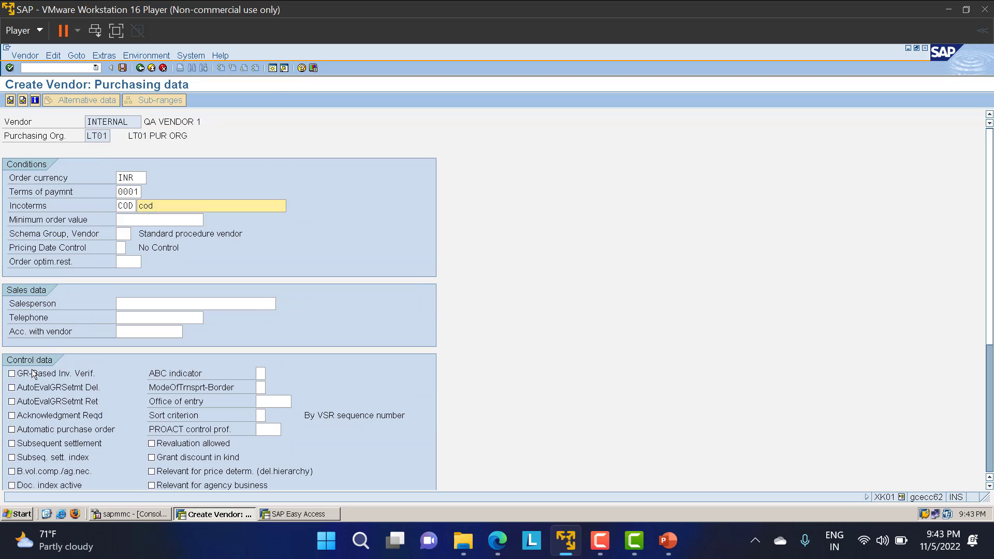
click(33, 371)
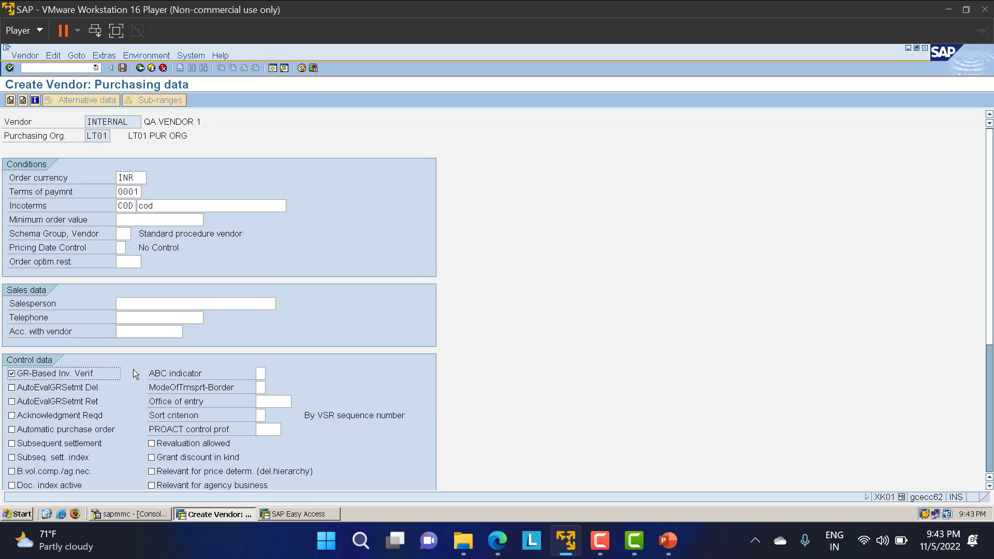
key(Return)
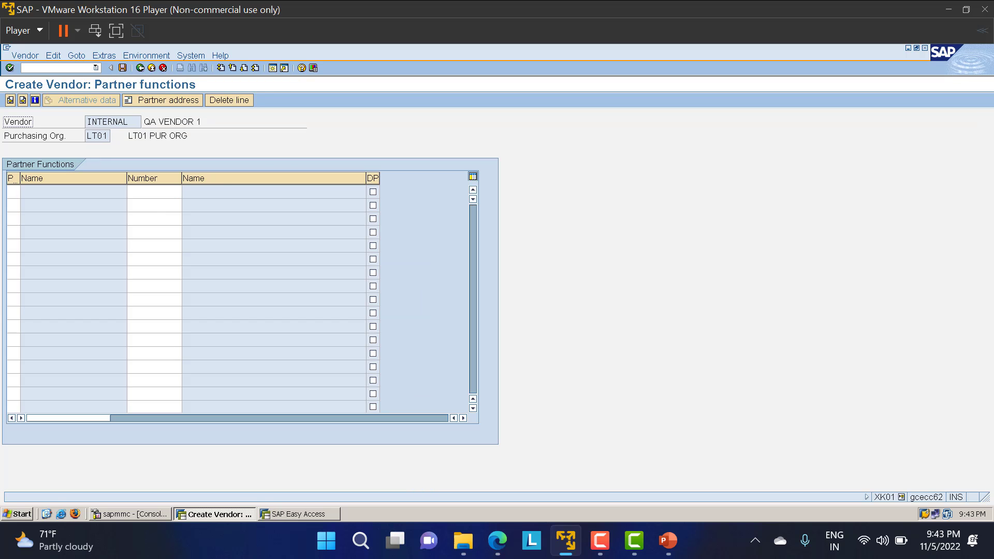
key(Return)
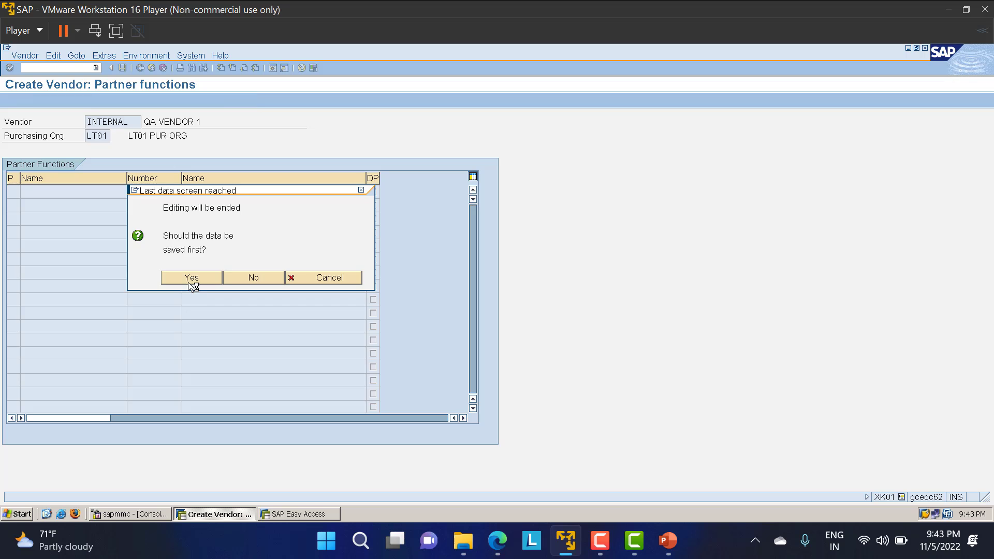
click(189, 280)
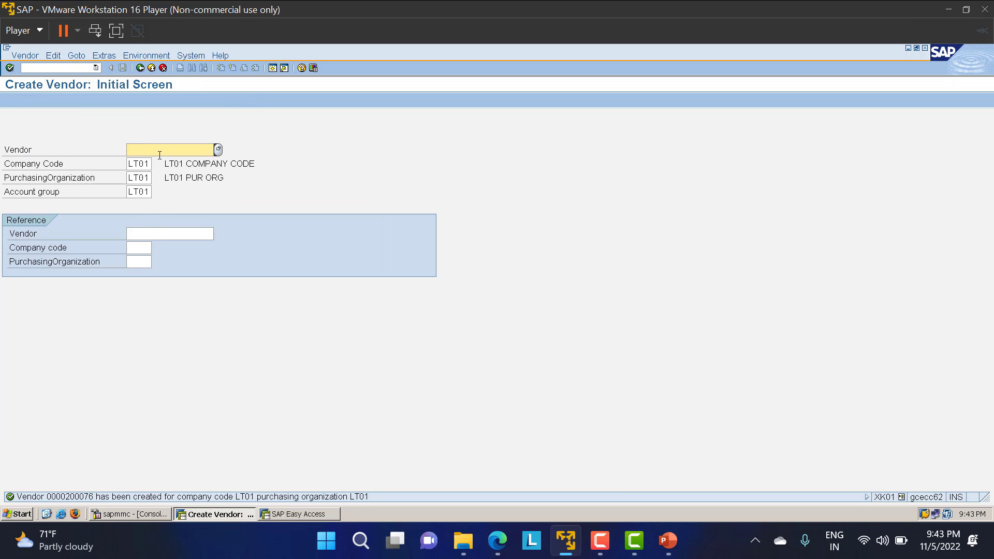
Start another vendor with the same organizational data and set its title to Company
key(Return)
click(145, 177)
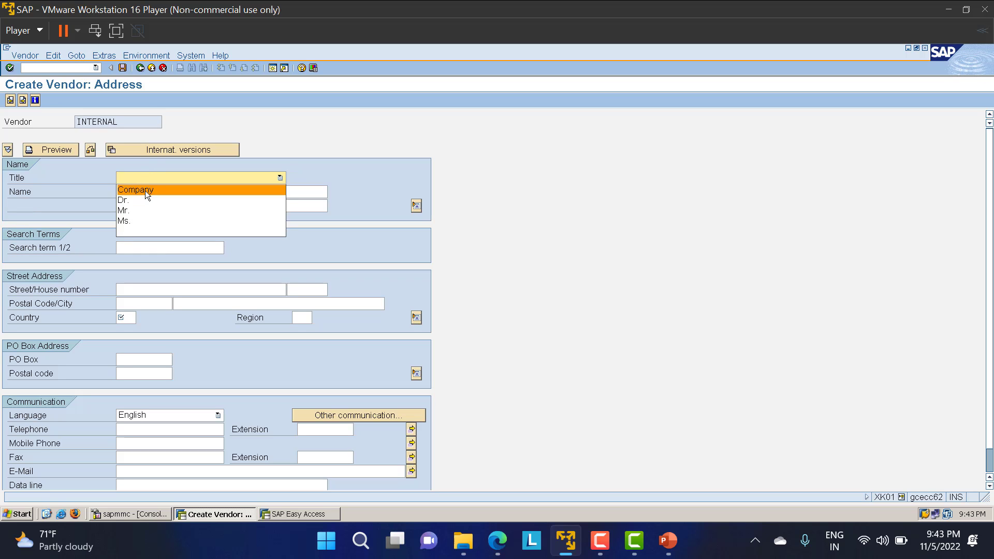
click(145, 190)
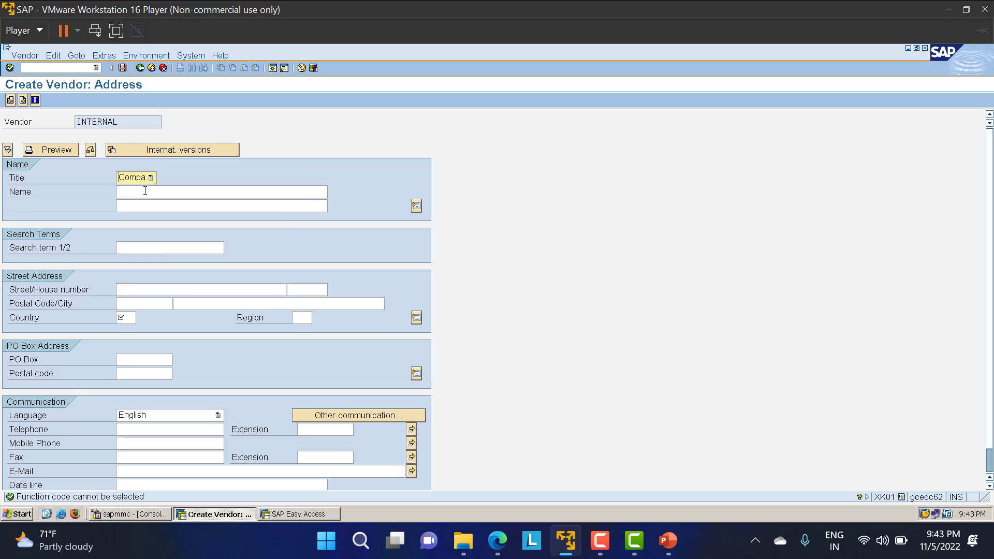
key(space)
click(150, 177)
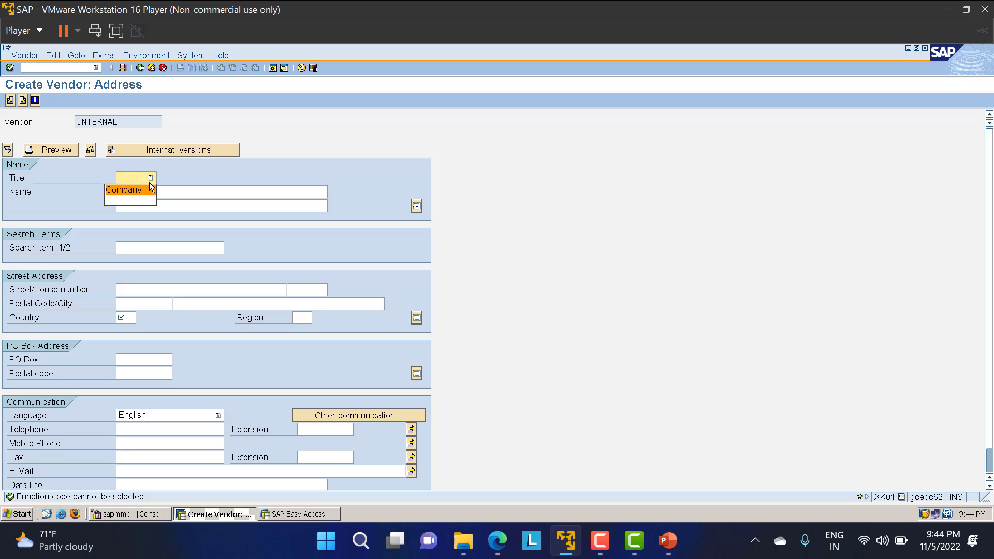
click(136, 191)
click(152, 195)
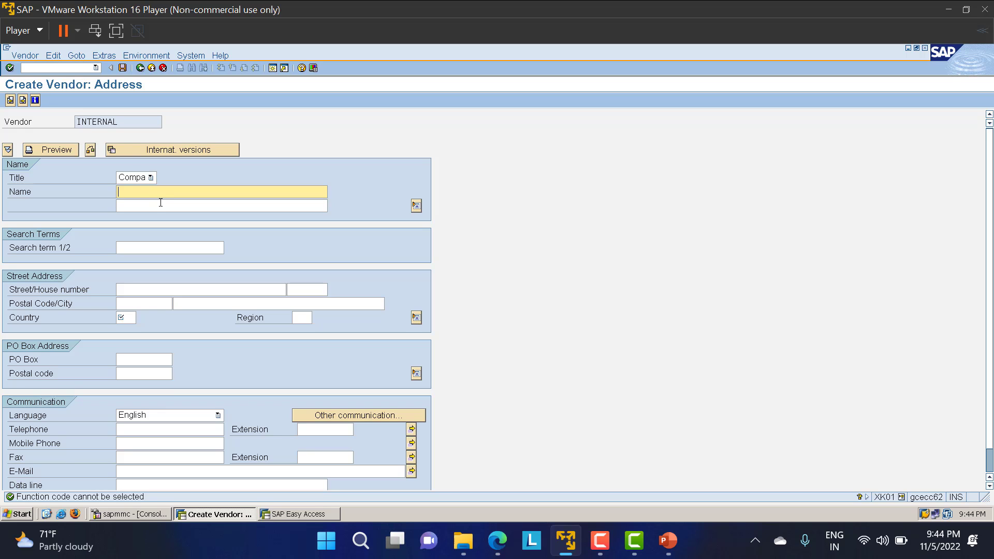
Name the second vendor QA VENDOR 2, set its country to IN, and continue to the control data
text(QA)
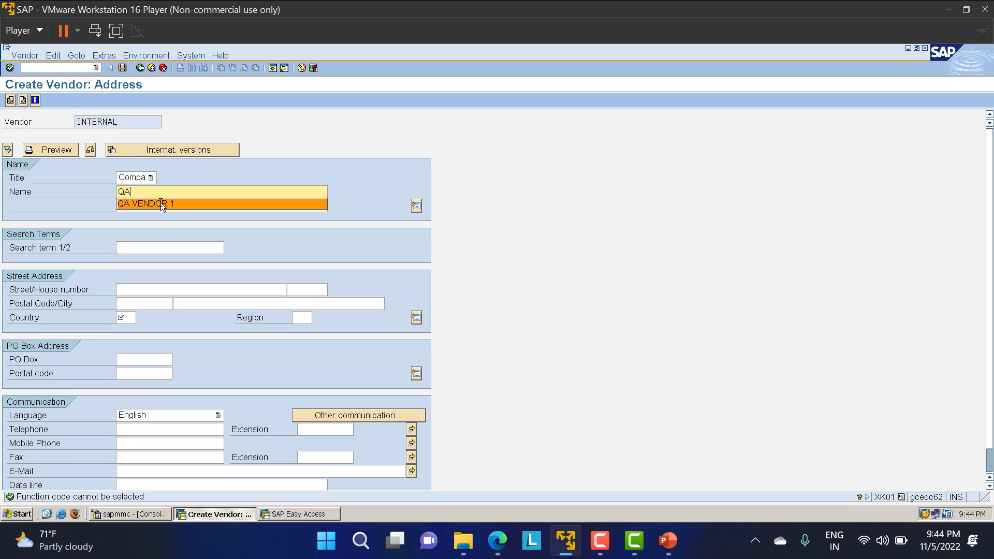
click(161, 203)
key(BackSpace)
text(2)
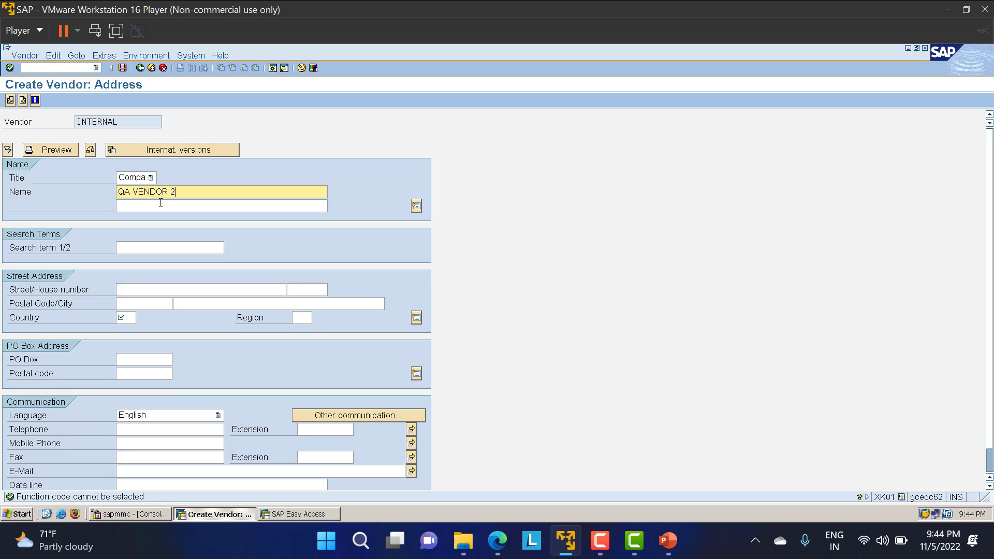
click(134, 317)
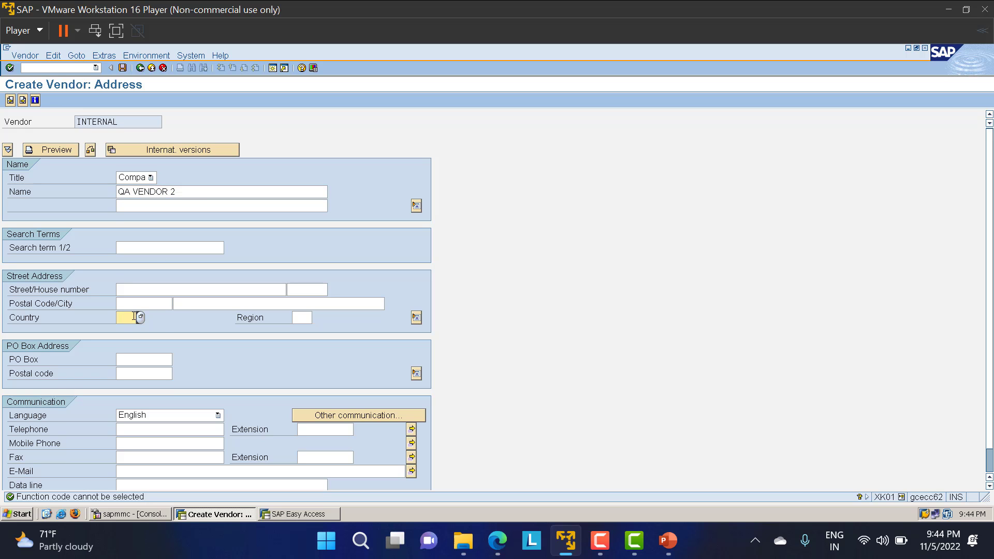
text(IN)
key(Return)
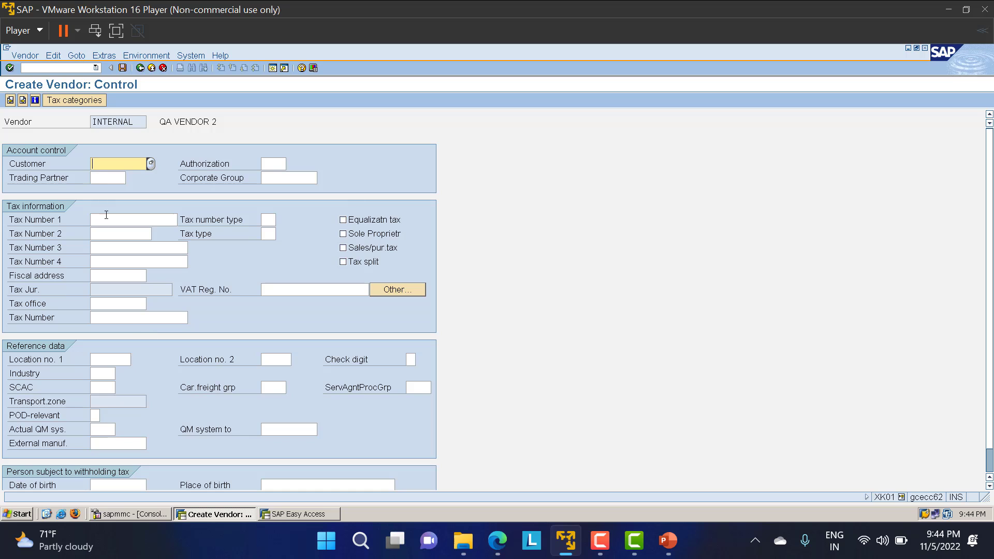
Set QA VENDOR 2's reconciliation account to 160000 and cash management group to A1 in the accounting information
key(Return)
key(Return)
text(1)
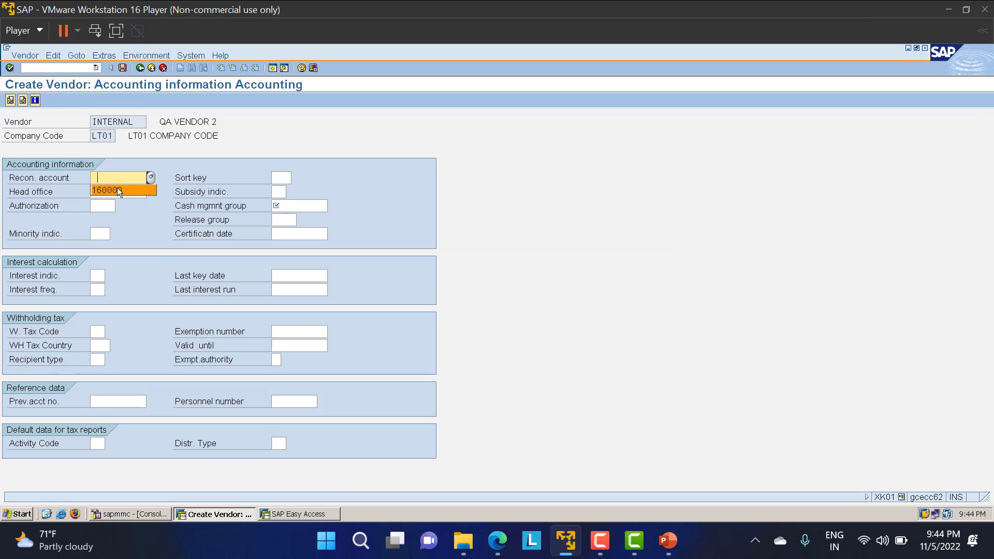
click(117, 189)
click(300, 207)
click(292, 220)
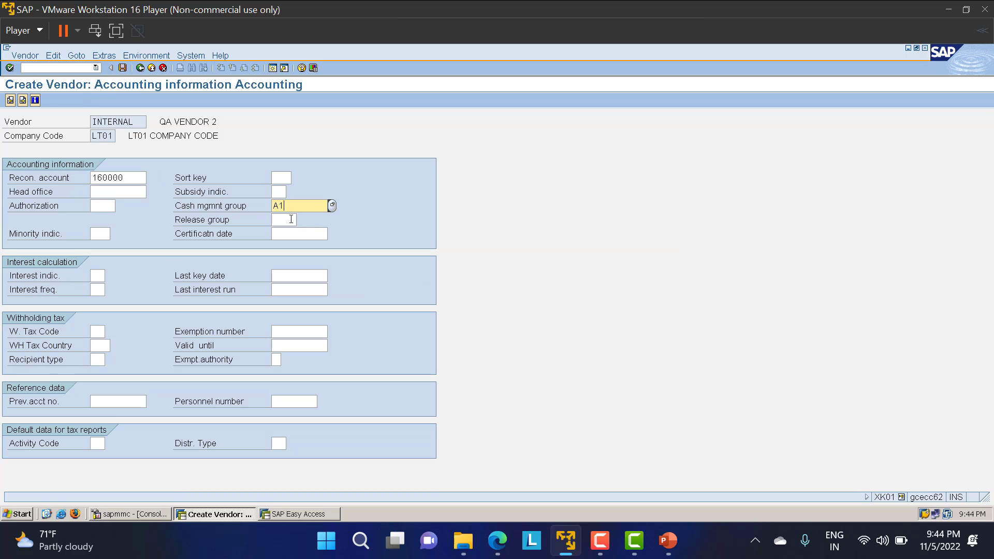
key(Return)
Choose the payment terms in QA VENDOR 2's accounting payment transactions and continue to the purchasing data
text(0)
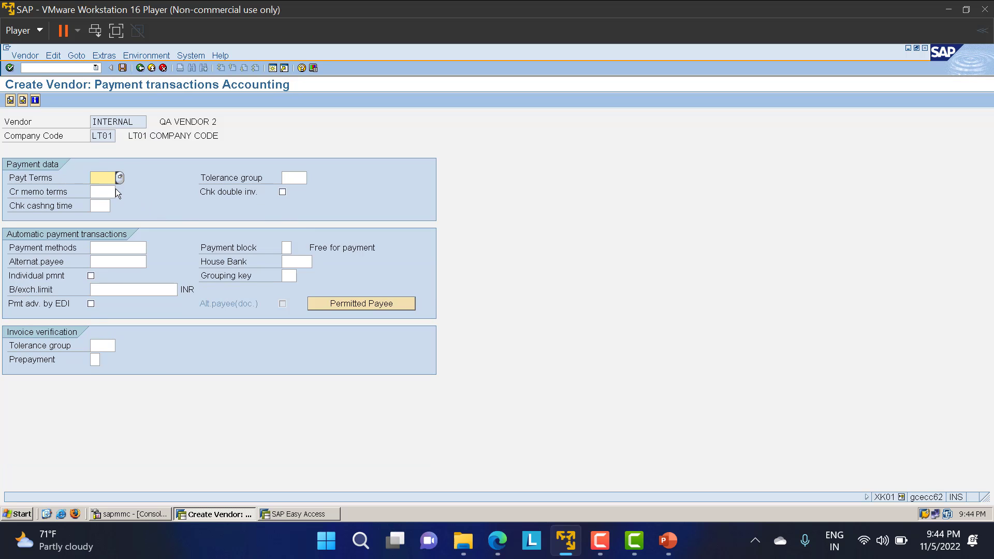
click(115, 187)
key(Return)
key(Return)
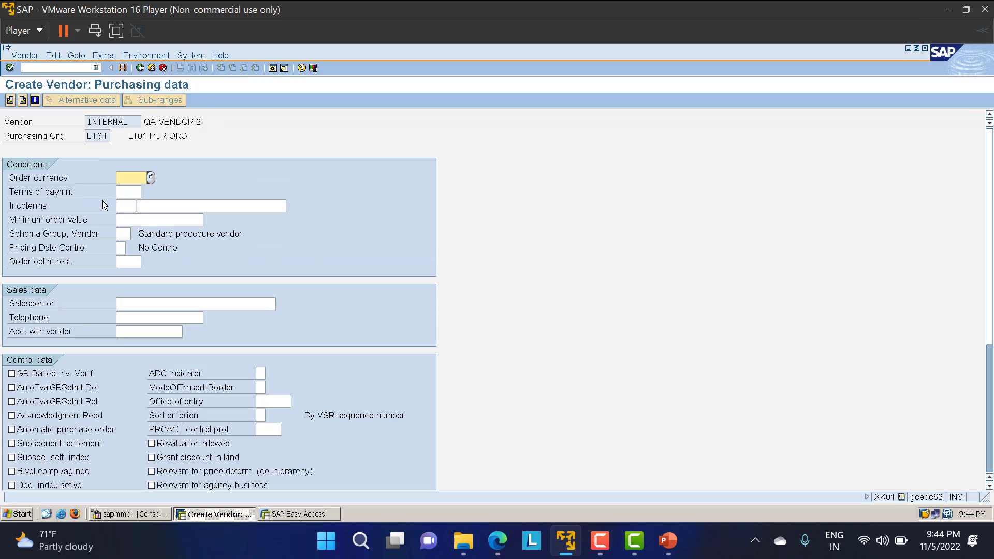
Set the purchasing conditions to order currency INR, terms of payment 0001 and incoterms COD with description cod
key(space)
key(Return)
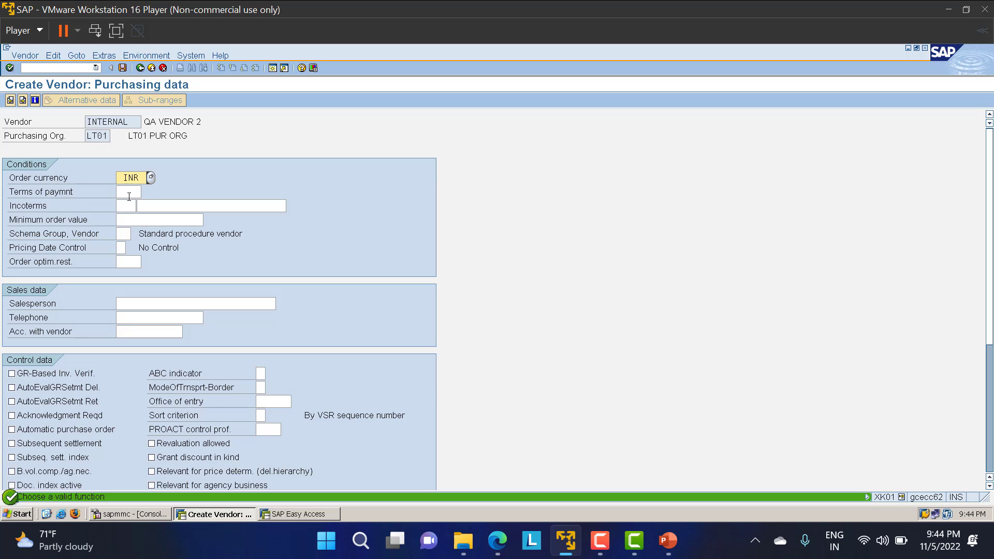
click(130, 191)
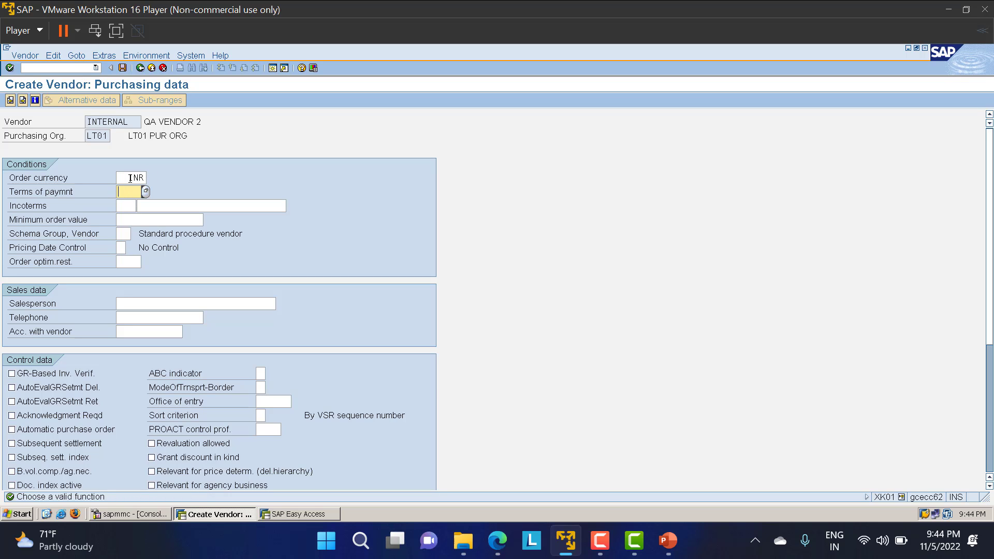
key(shift+Tab)
click(139, 192)
click(131, 207)
click(132, 219)
click(165, 207)
click(163, 218)
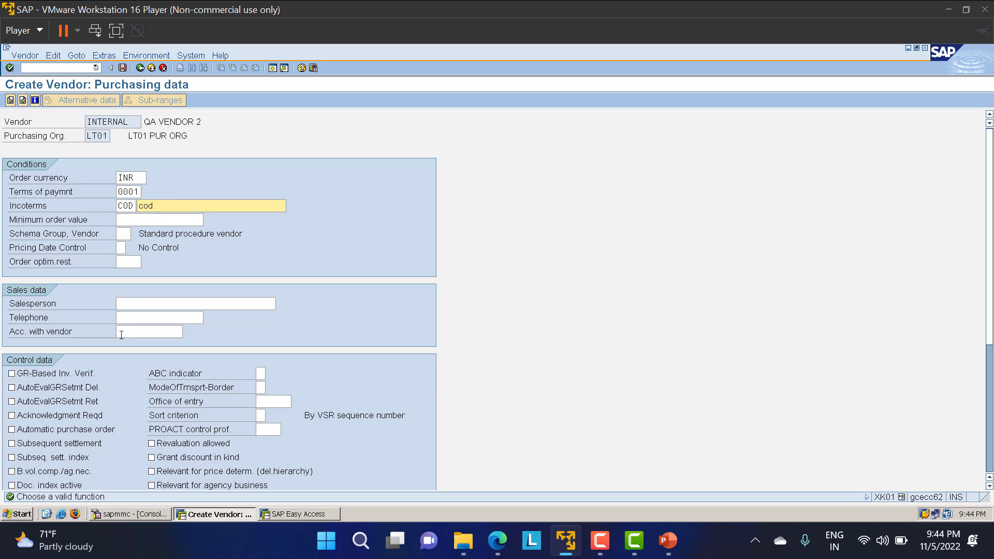
Enable GR-based invoice verification for QA VENDOR 2 and save the vendor
click(57, 374)
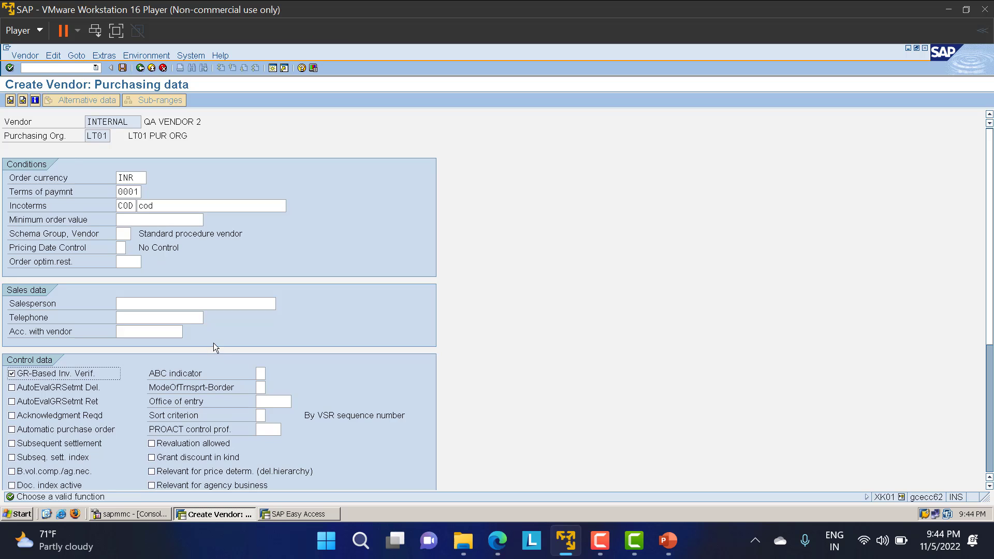
key(Return)
key(Return)
key(Return)
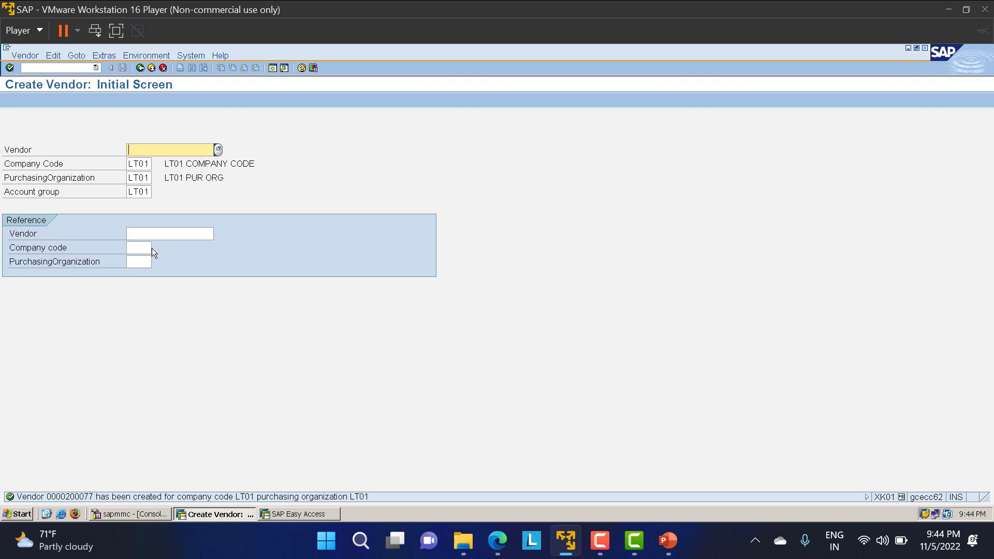
Start a third vendor using the newly created QA VENDOR 2 as the reference vendor
click(152, 233)
text(200077)
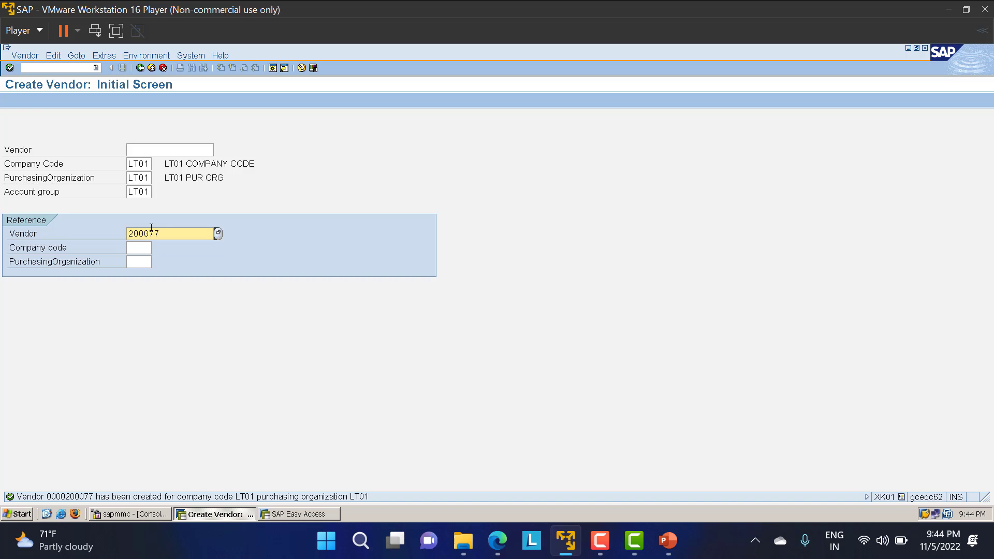
key(Return)
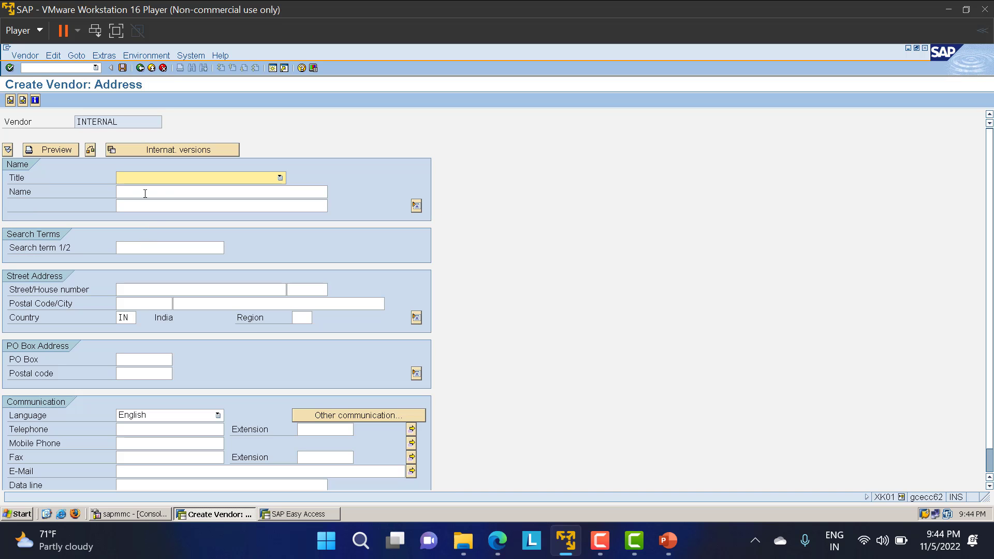
Set the third vendor's title to Company and name to QA VENDOR 3, and continue to the control data
click(148, 182)
click(147, 189)
click(147, 194)
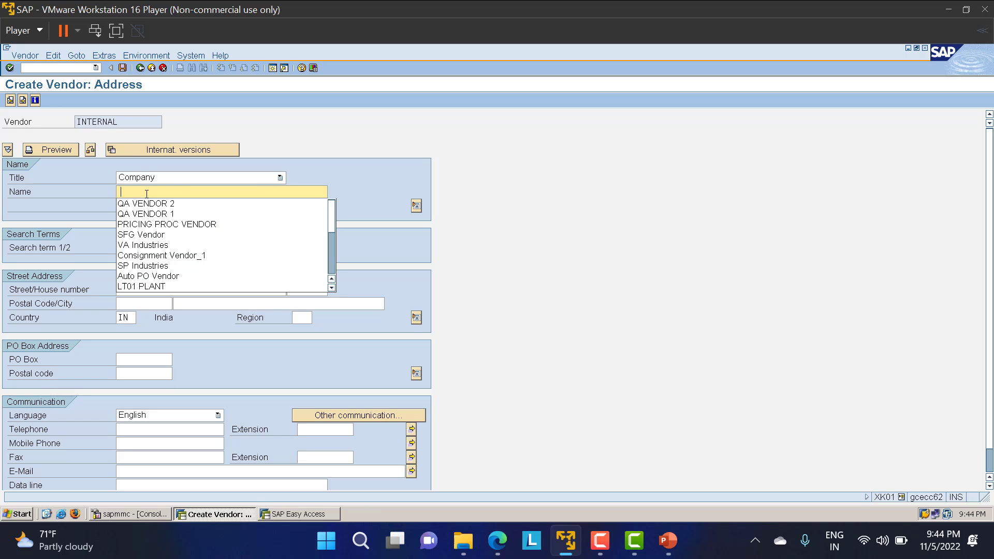
click(147, 203)
key(BackSpace)
text(3)
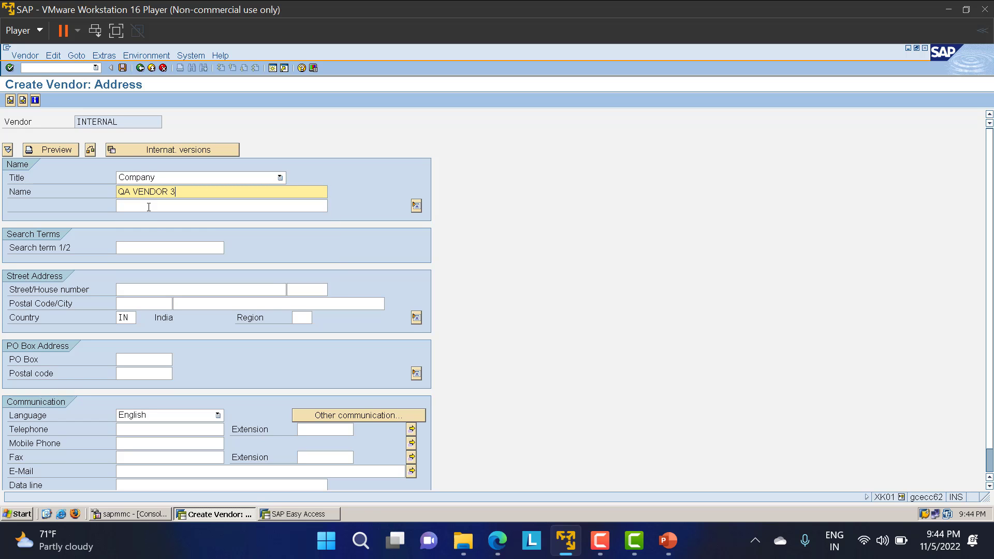
key(Return)
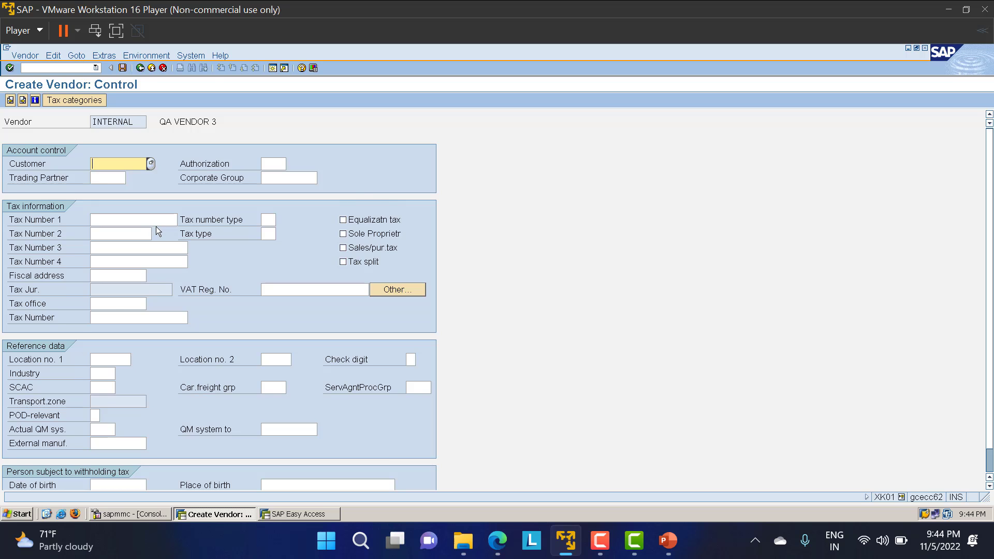
Set the vendor's reconciliation account to 160000 and cash management group to A1, and continue to the purchasing data
key(Return)
key(Return)
text(160000)
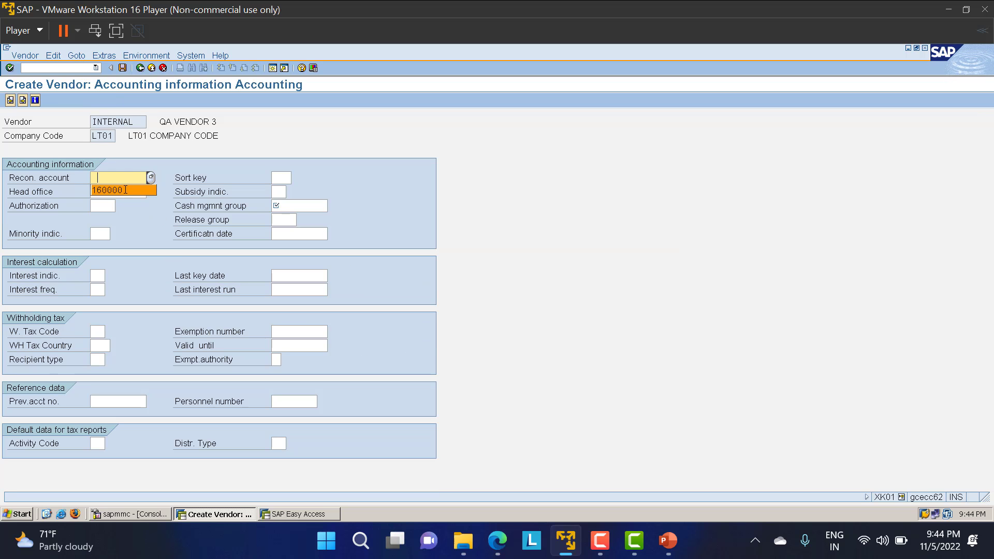
click(294, 203)
click(291, 216)
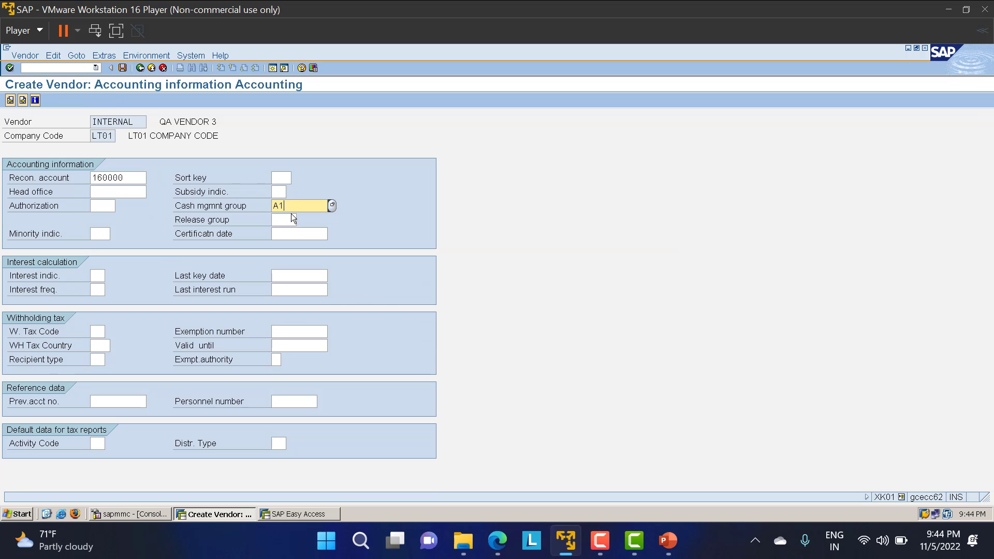
key(Return)
key(Return)
key(Return)
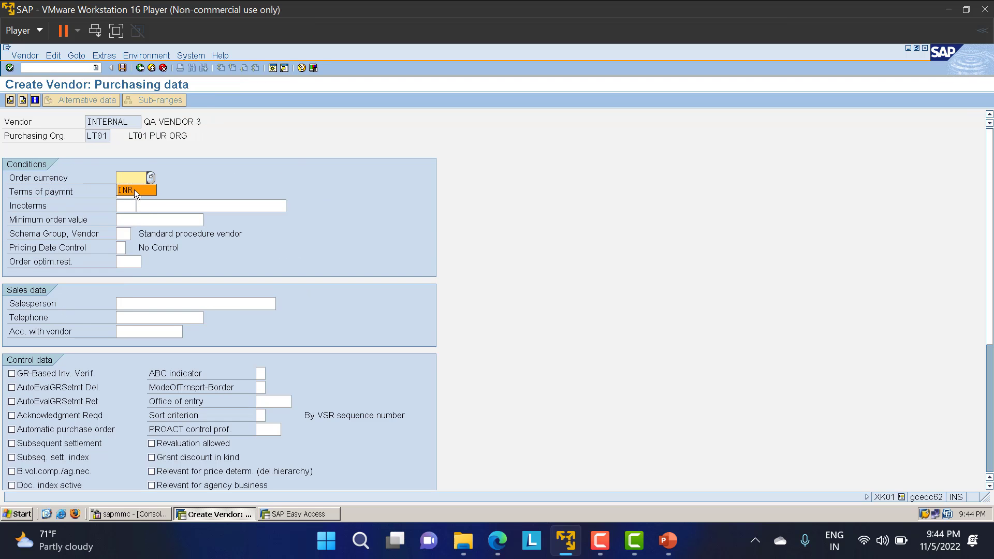
Set QA VENDOR 3's order currency to INR, terms of payment to 0001 and incoterms to COD with description cod
click(134, 190)
click(129, 193)
click(133, 204)
click(133, 206)
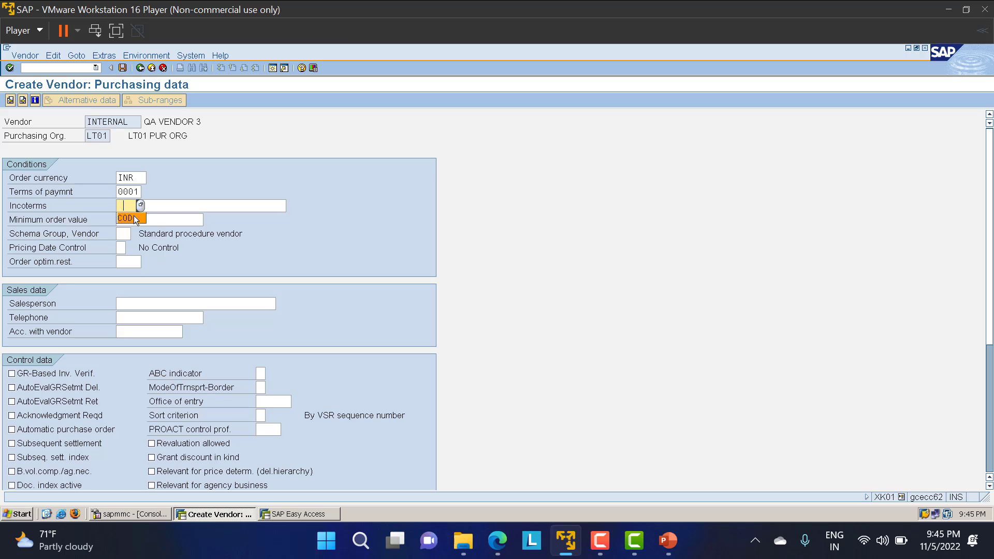
click(134, 216)
click(182, 208)
click(175, 218)
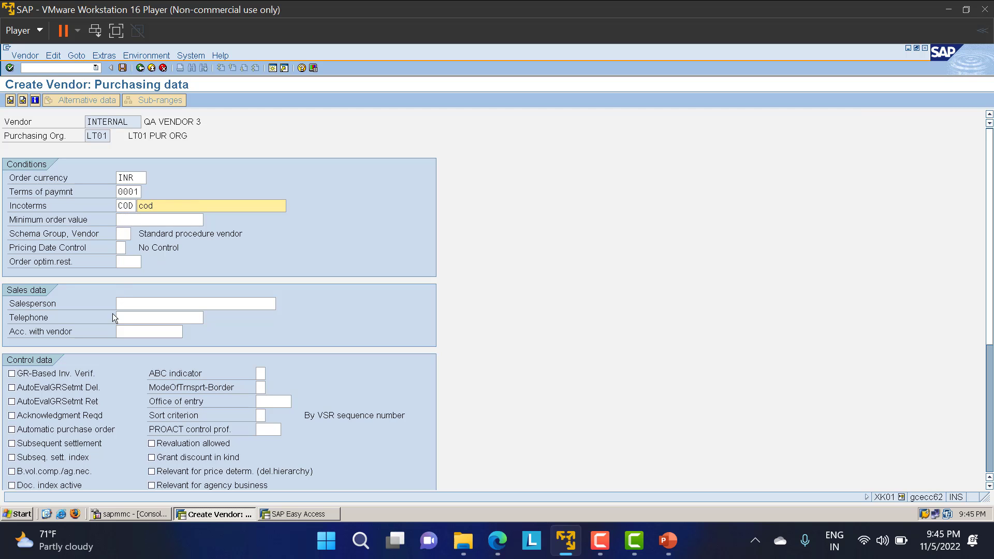
Enable GR-based invoice verification for QA VENDOR 3, save the vendor, and leave the blank follow-up vendor entry without saving
click(26, 374)
key(Return)
key(Return)
key(Return)
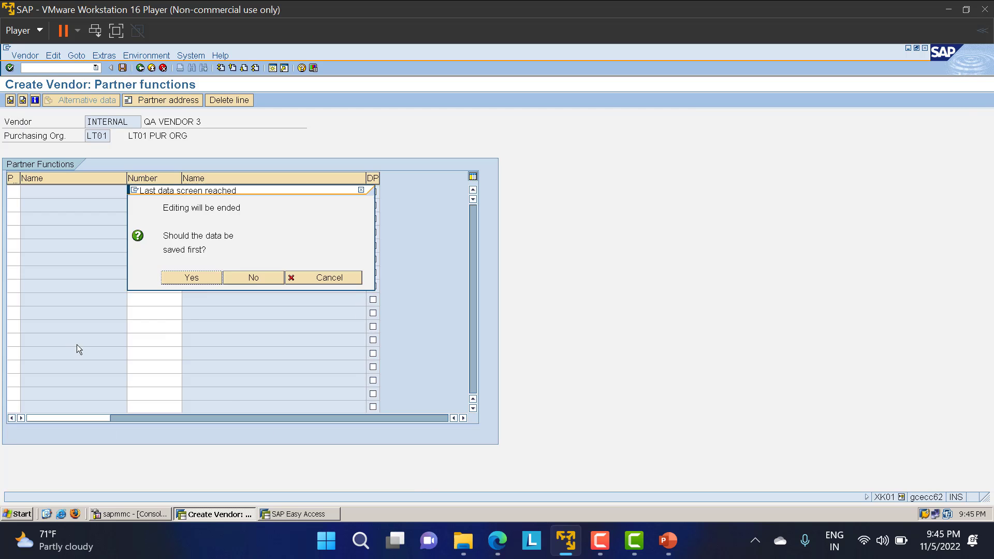
key(Return)
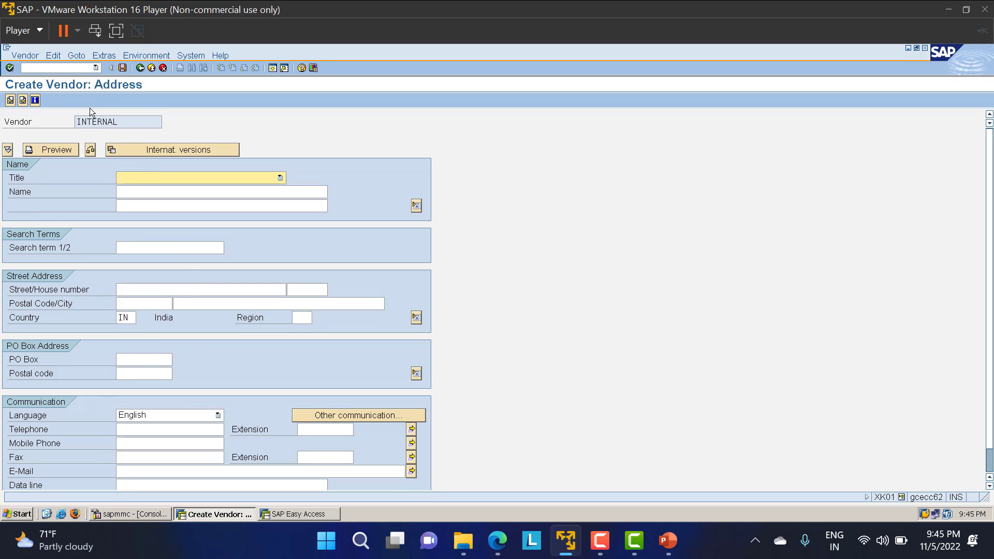
click(140, 68)
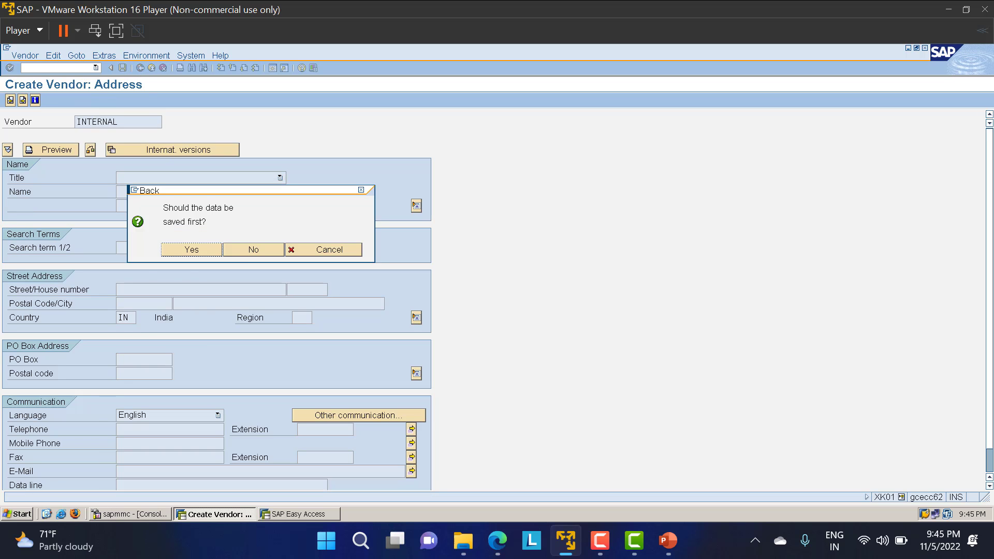
click(240, 251)
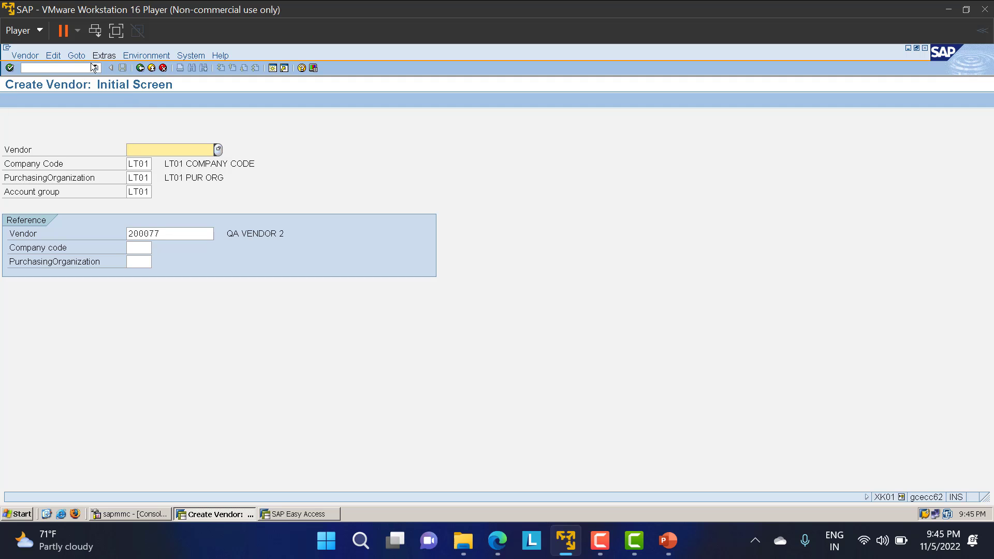
Open transaction ME11 for creating a purchasing info record and begin filling in the vendor number
click(65, 69)
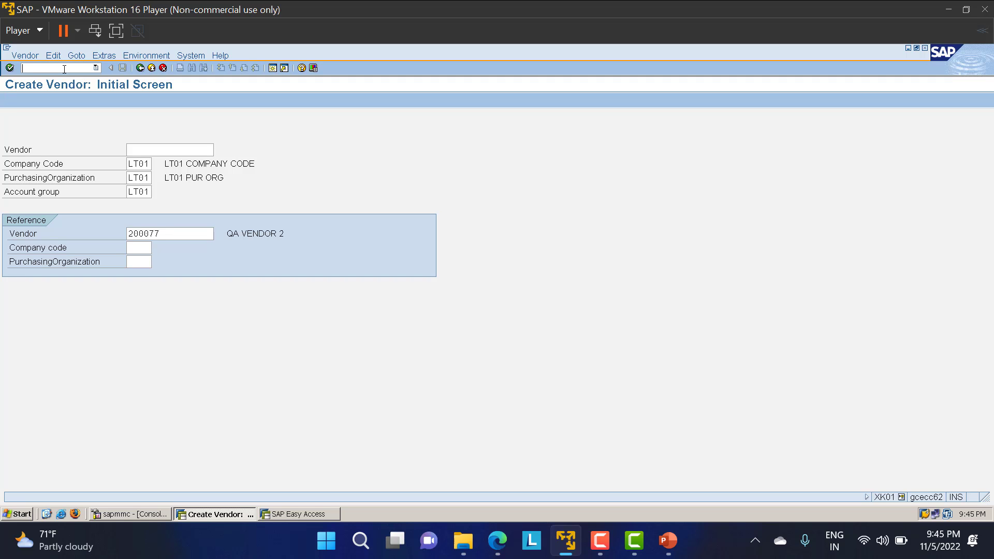
text(/NME11)
key(Return)
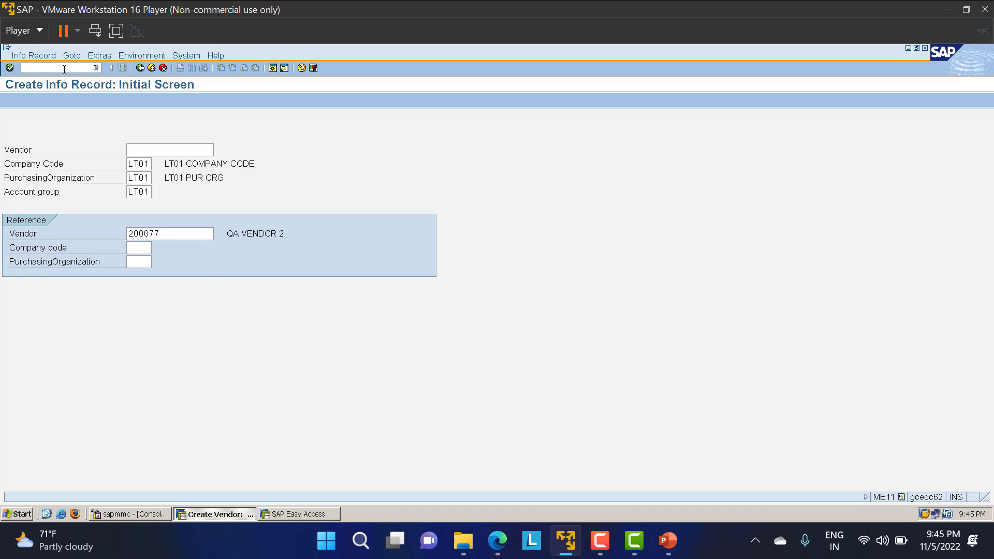
key(Tab)
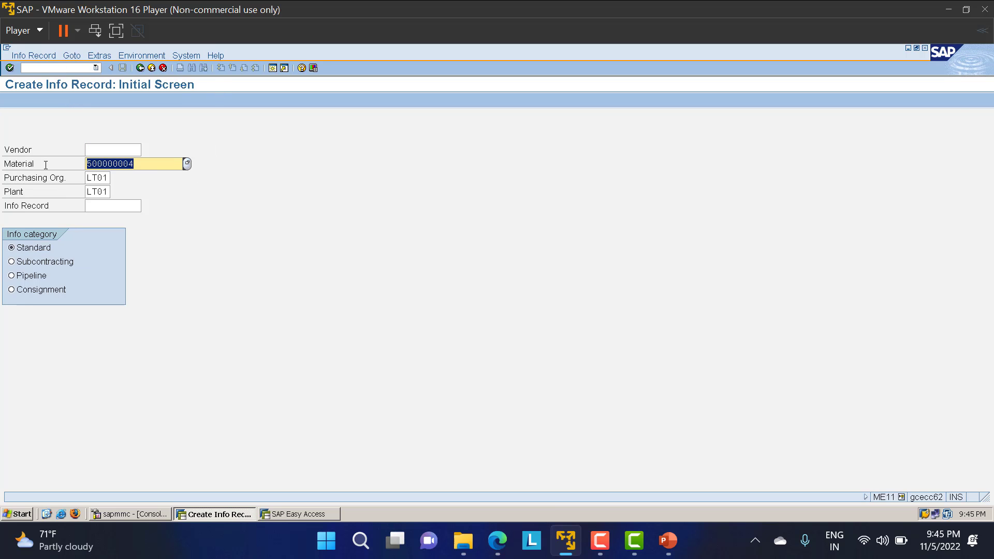
click(106, 148)
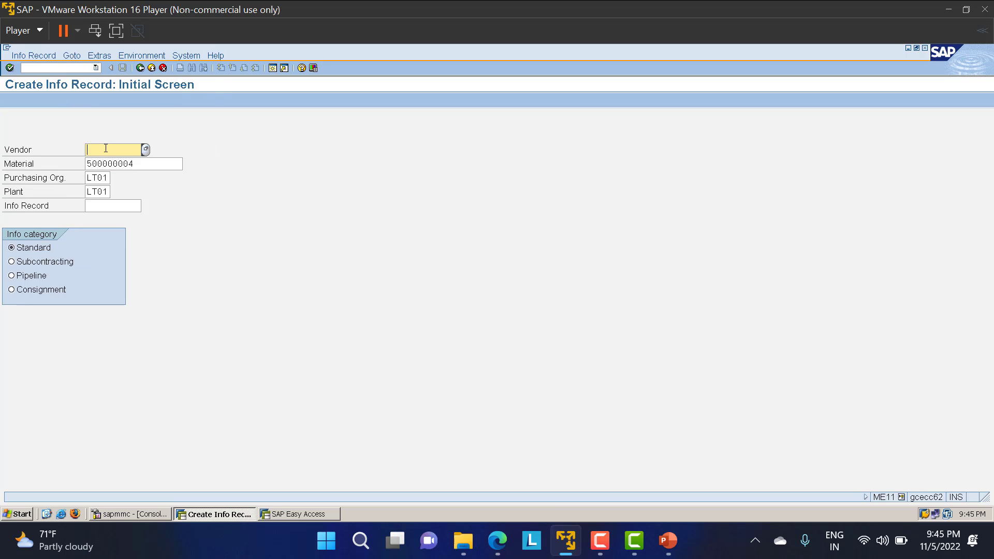
text(20007)
In the other SAP session, run the MKVZ vendor list for purchasing organization LT01 to look up the vendor numbers
click(299, 514)
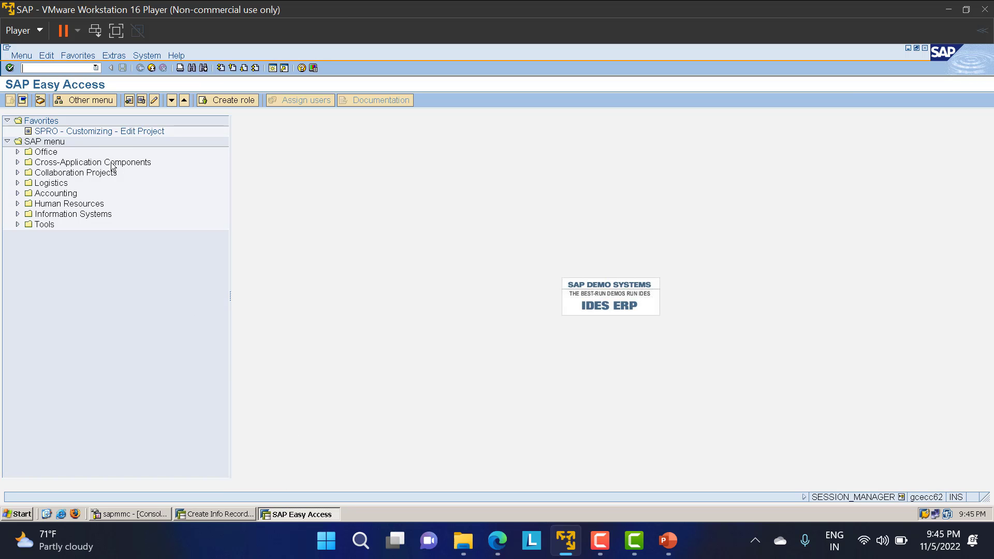
click(52, 70)
text(/NMKZ)
key(Return)
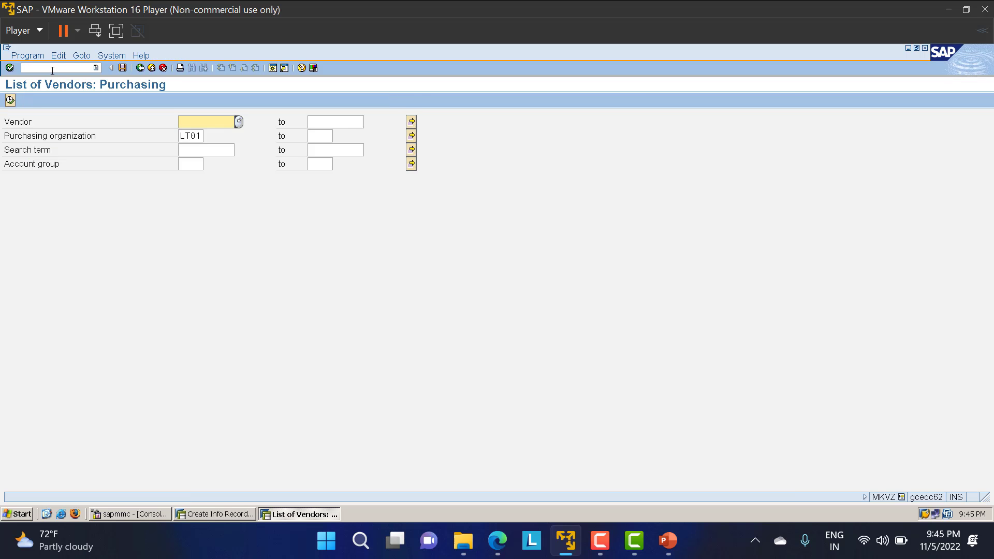
click(10, 100)
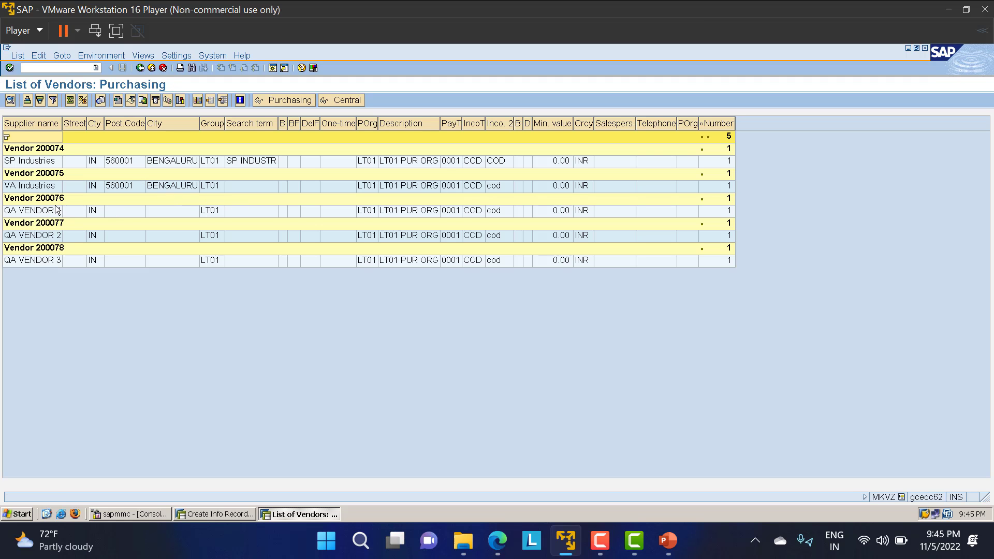
Return to the info record creation, enter QA VENDOR 1's vendor number, and continue to the purchasing organization data
key(alt+Tab)
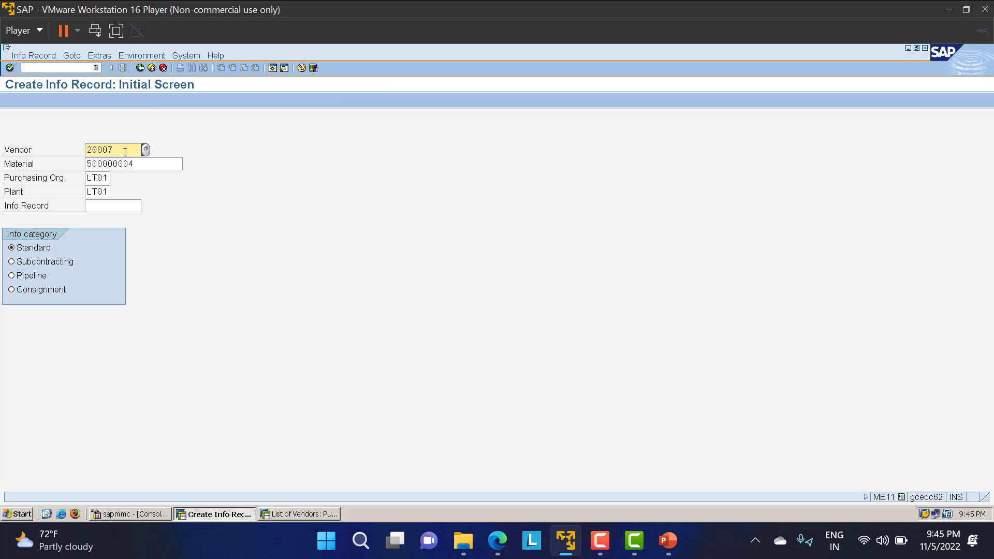
click(125, 151)
text(200076)
key(Return)
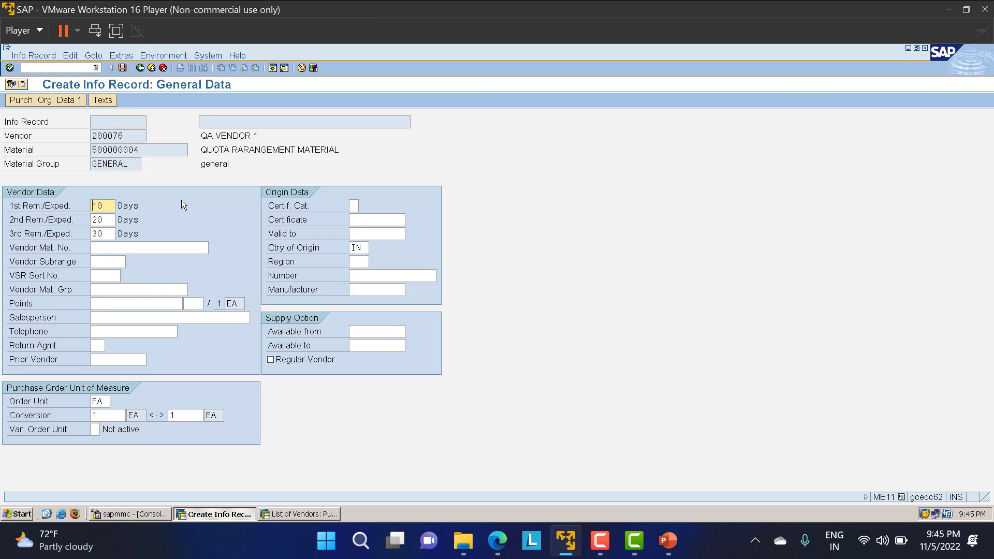
key(Return)
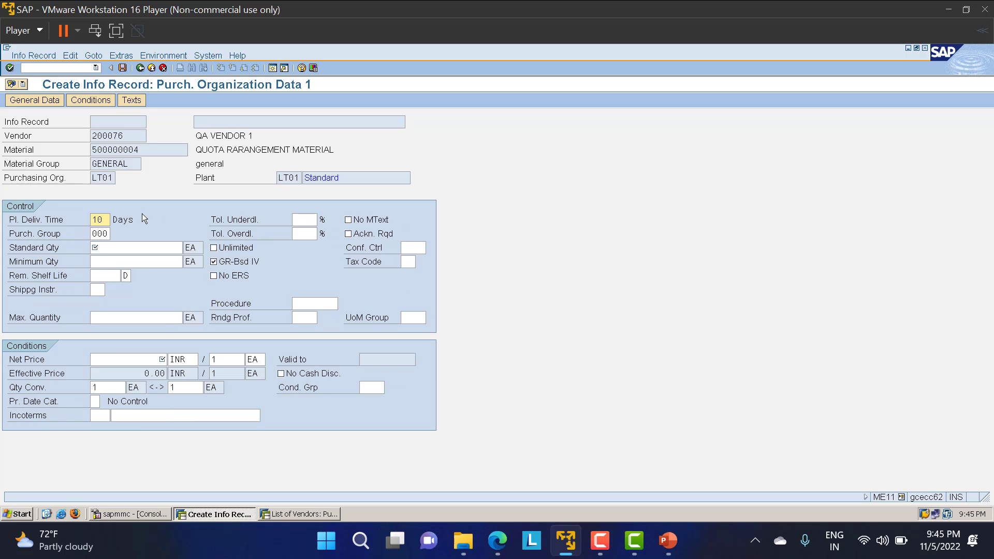
Set the standard quantity to 100 EA and net price to 20 INR for QA VENDOR 1, and save the info record
click(108, 249)
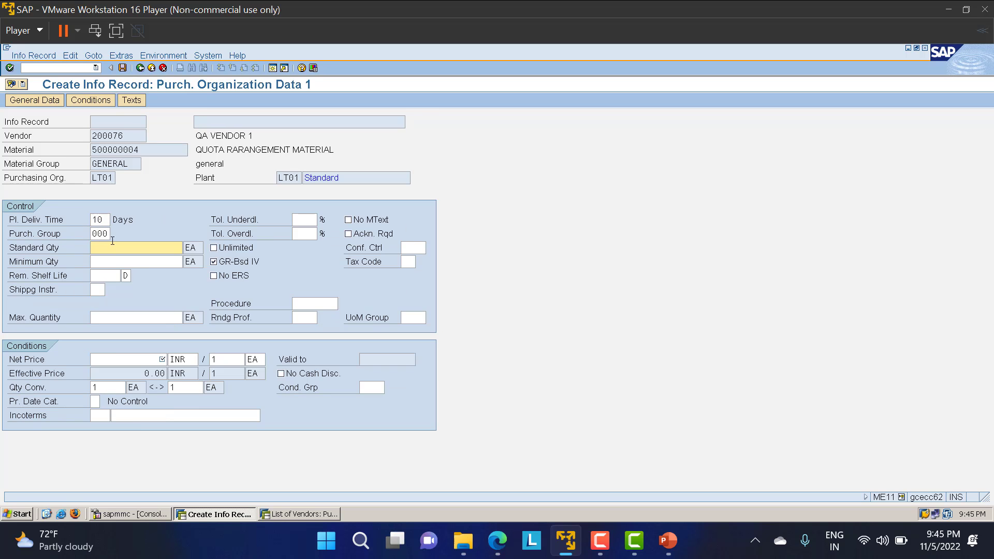
text(100)
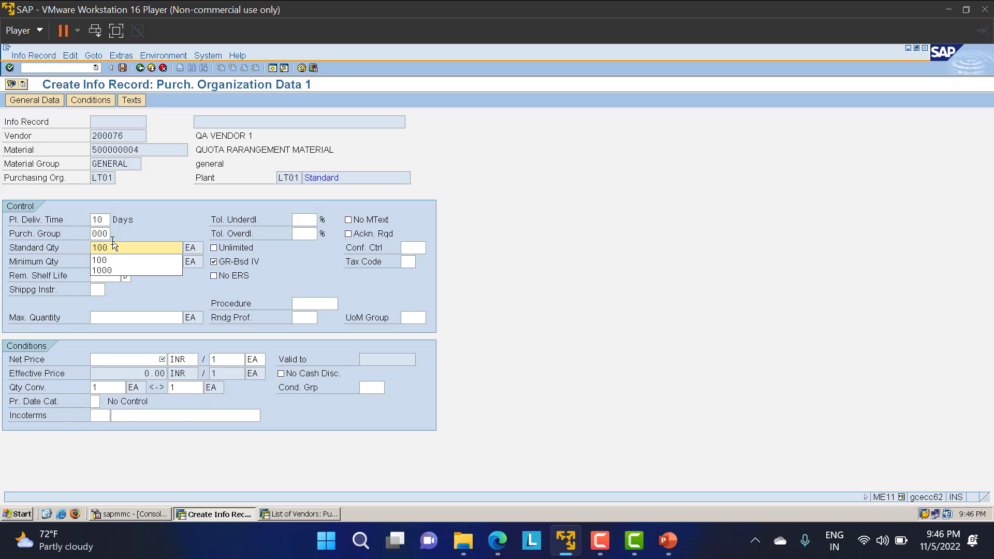
click(137, 355)
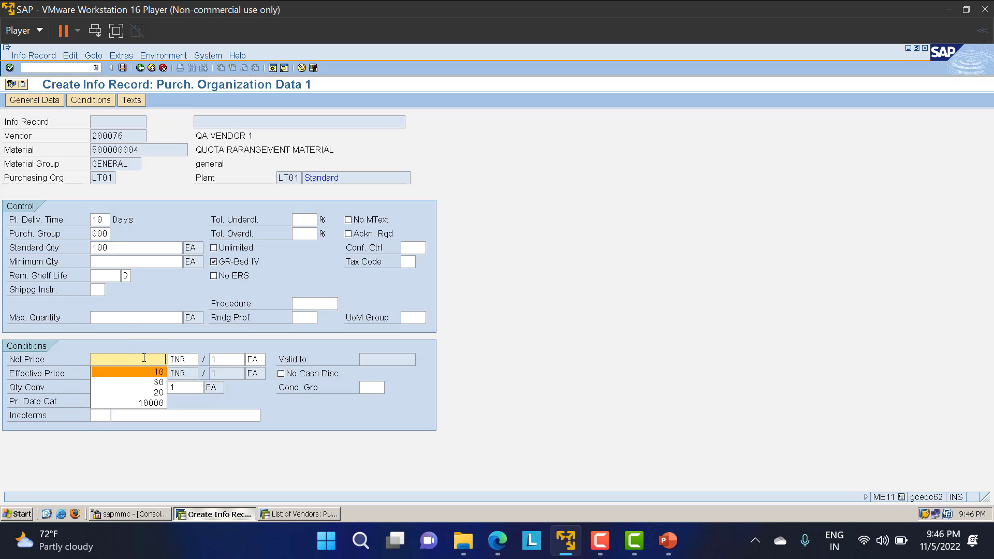
text(20)
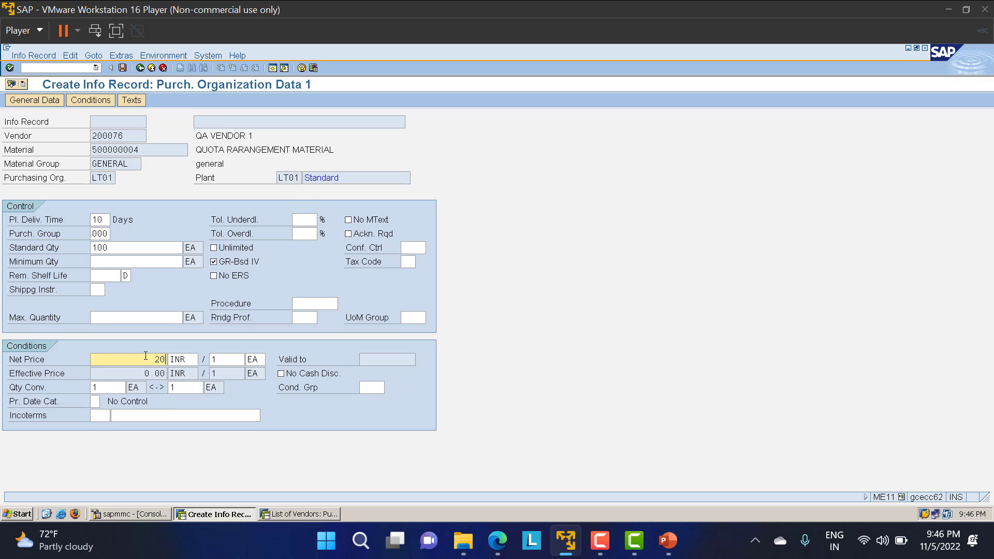
key(Return)
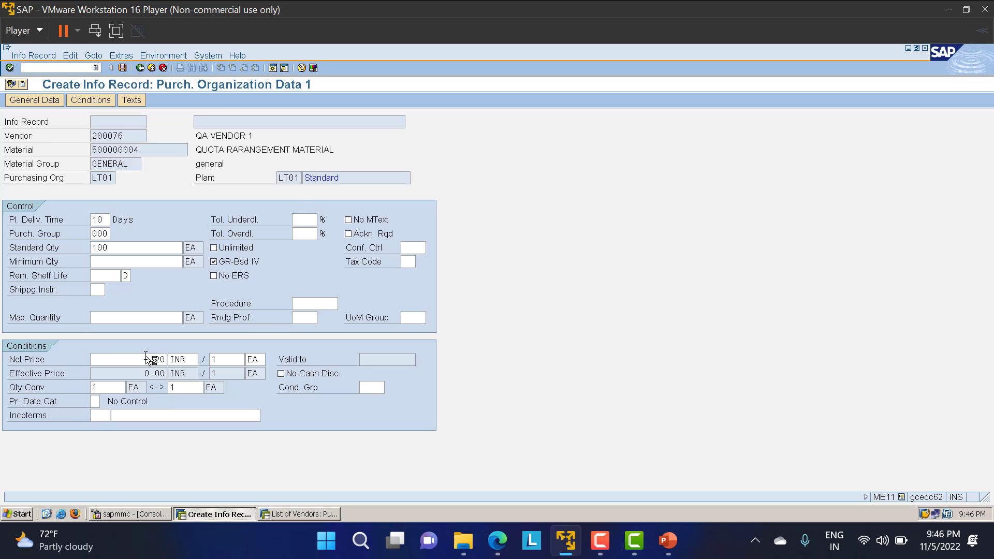
key(Return)
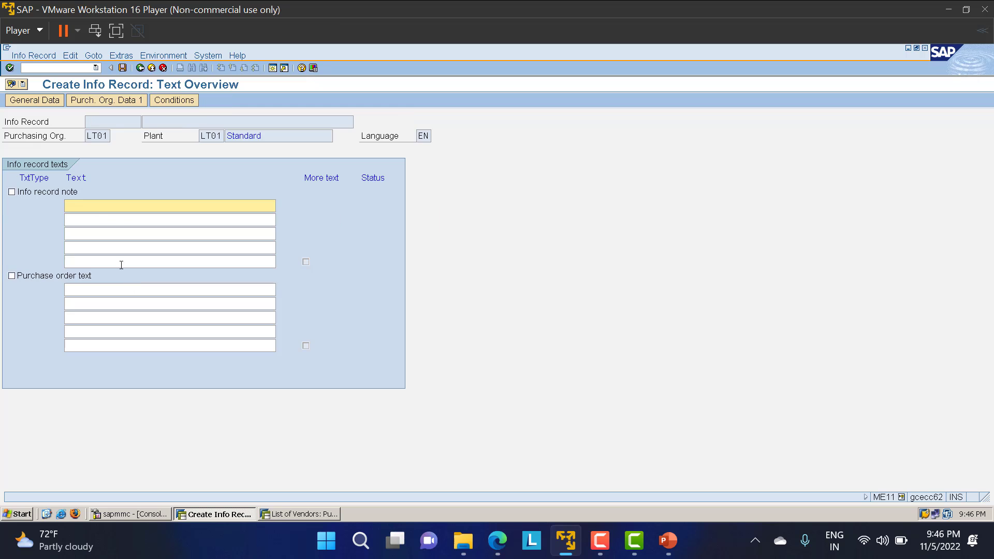
key(Return)
click(193, 253)
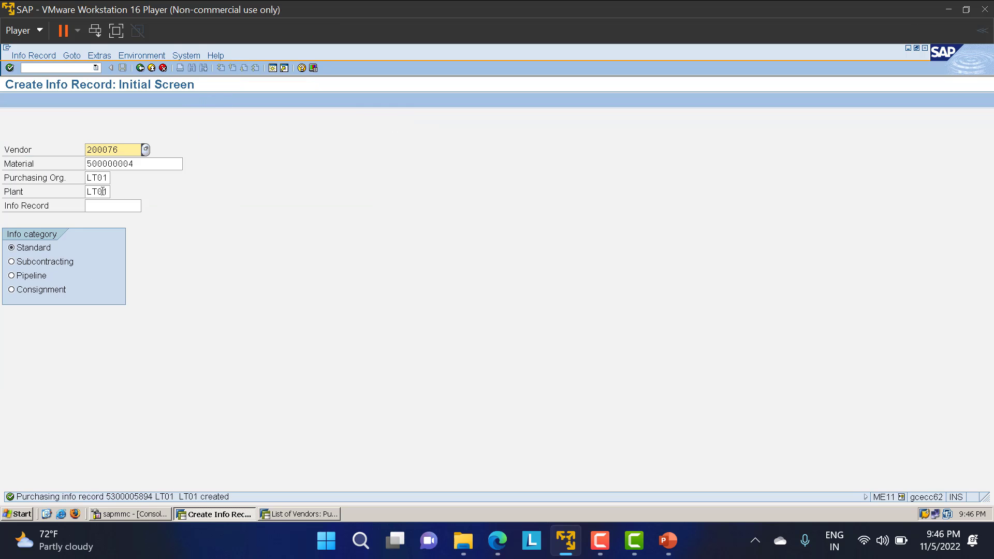
Start an info record for QA VENDOR 2 with the same material and continue to the purchasing organization data
key(BackSpace)
text(7)
key(Return)
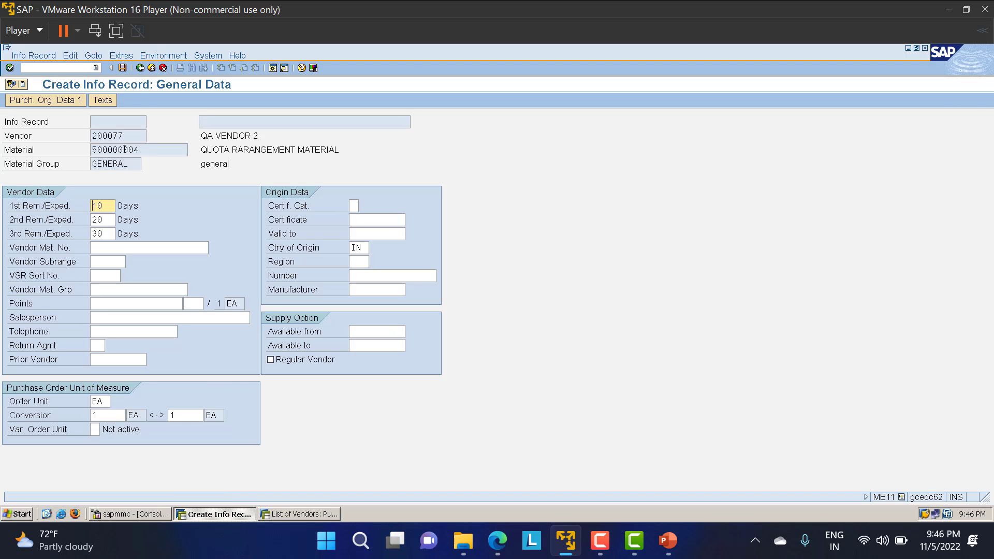
key(Return)
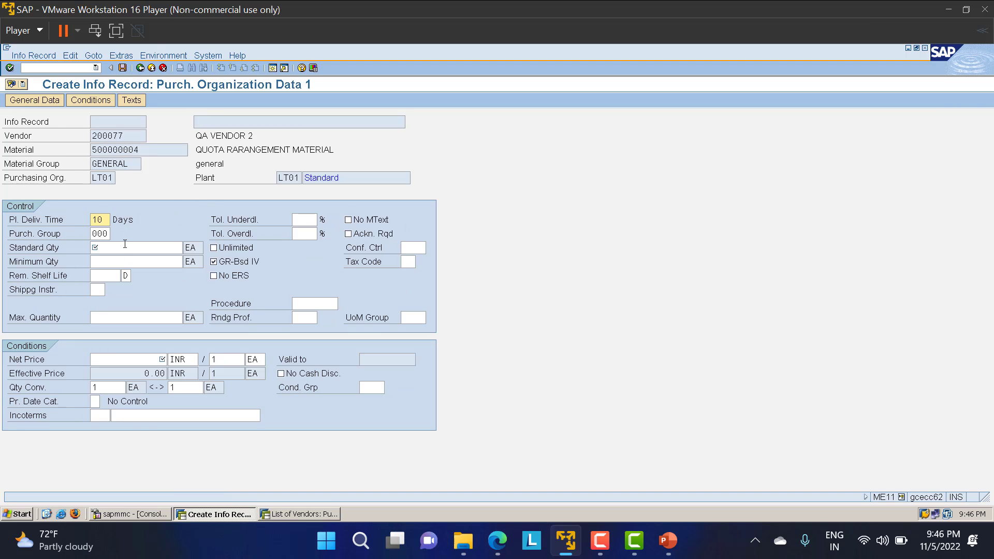
Set QA VENDOR 2's standard quantity to 100 EA and net price to 20 INR, and save the info record
click(125, 244)
click(122, 257)
click(115, 363)
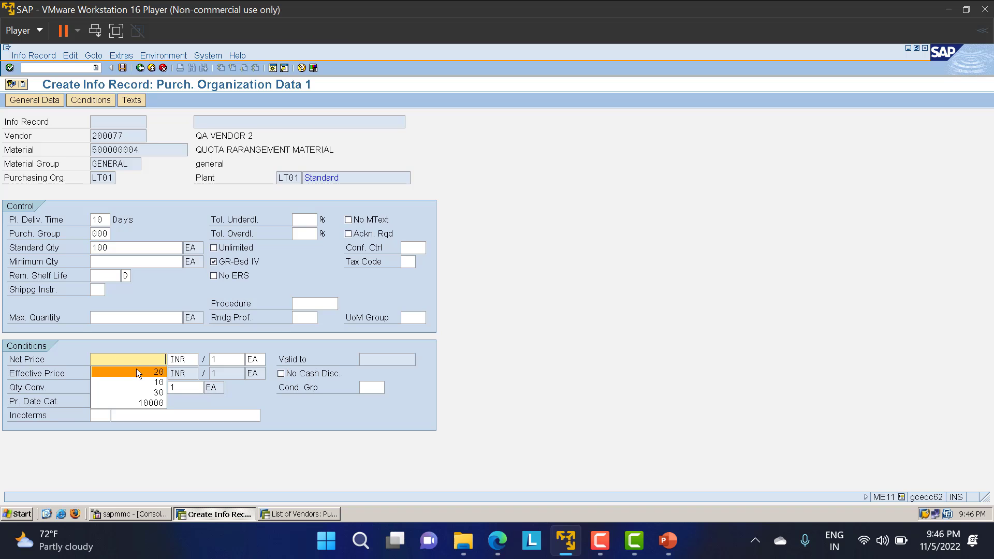
click(139, 368)
key(Return)
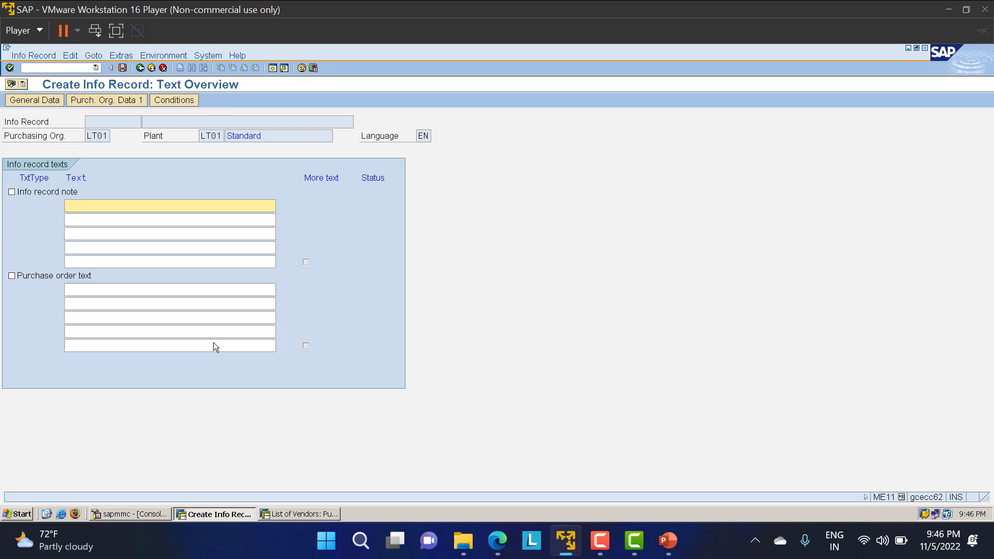
key(ctrl+s)
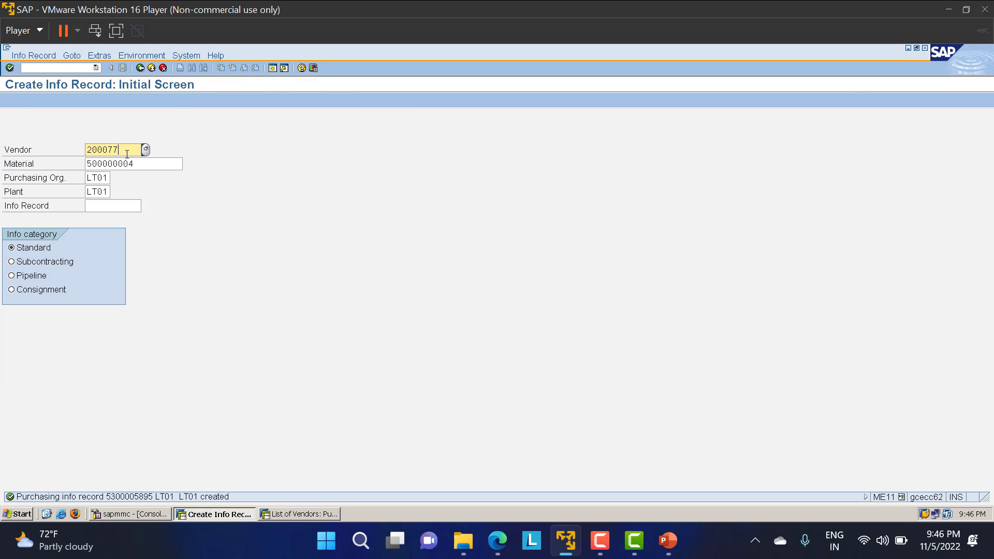
Start an info record for QA VENDOR 3 with the same material and continue to the purchasing organization data
key(BackSpace)
text(8)
key(Return)
key(Return)
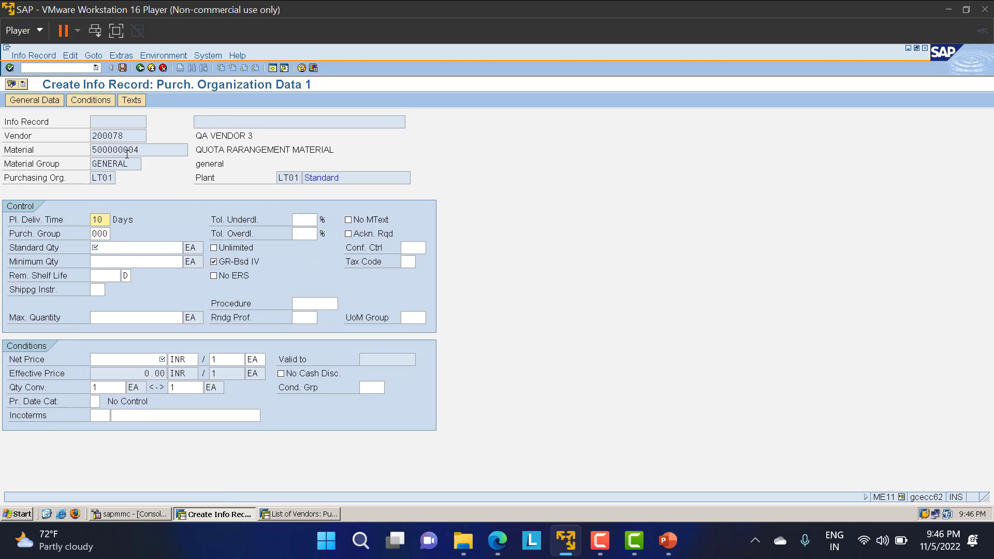
Set QA VENDOR 3's standard quantity to 100 EA and net price to 20 INR, and save the info record
click(119, 248)
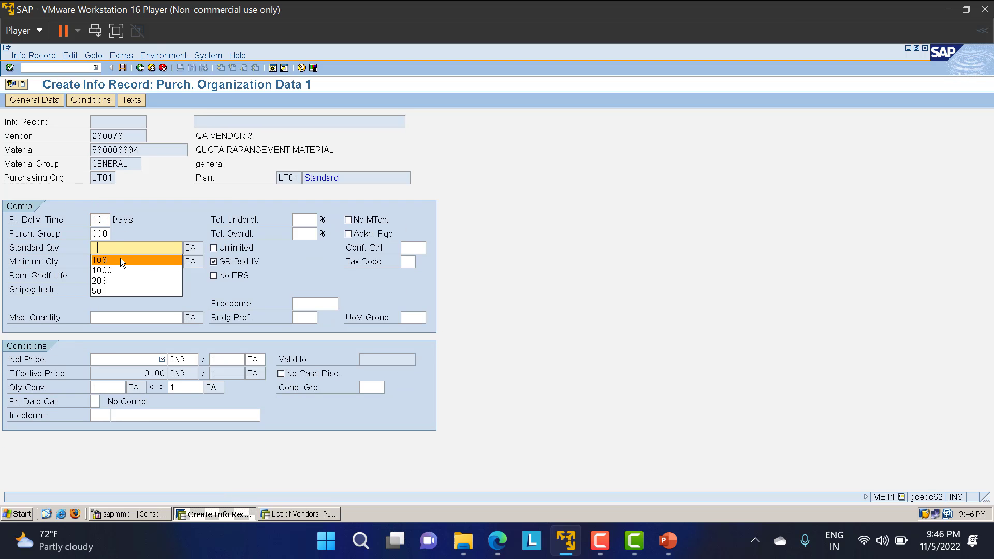
click(120, 260)
click(125, 357)
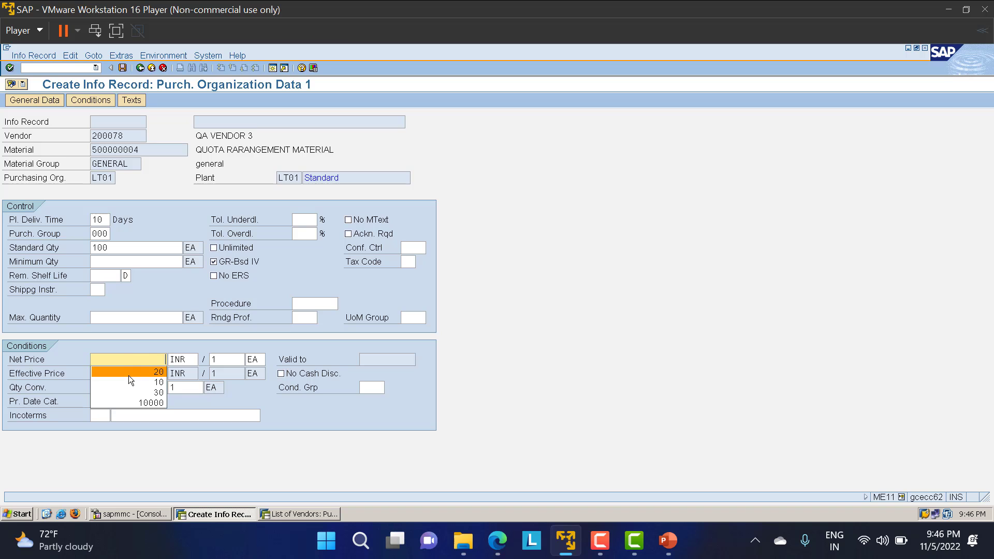
click(129, 375)
key(Return)
key(Return)
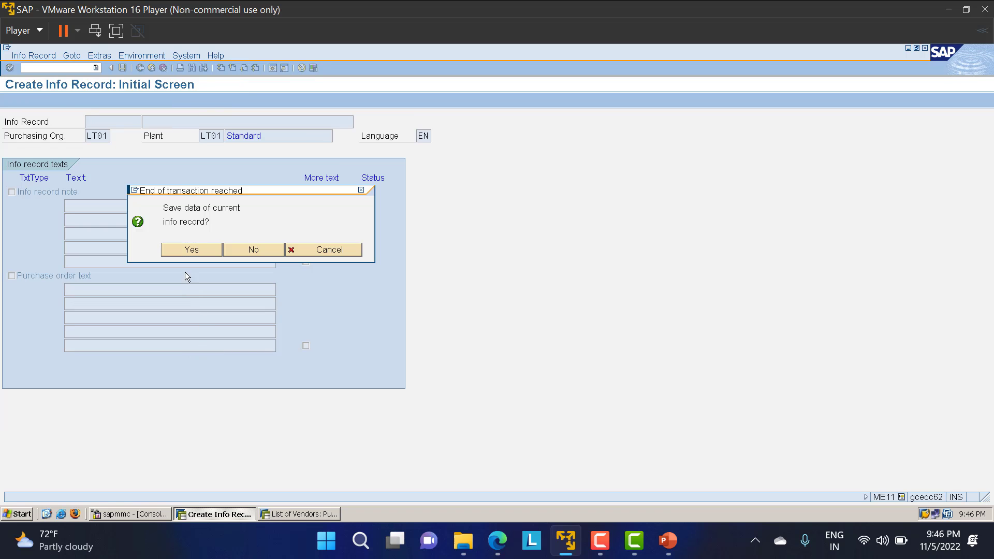
click(189, 246)
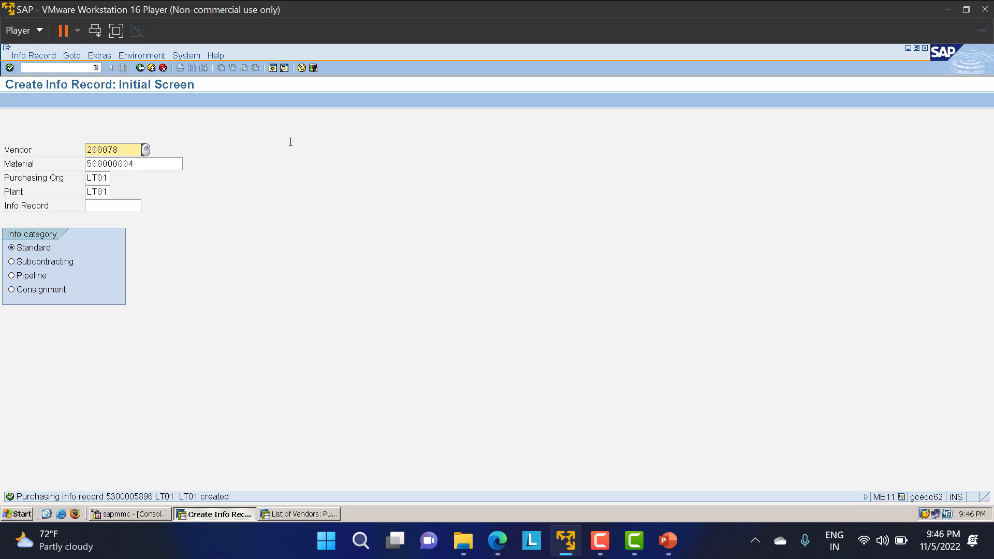
Start source list maintenance with transaction ME01 and continue to the overview for the same material in plant LT01
click(69, 68)
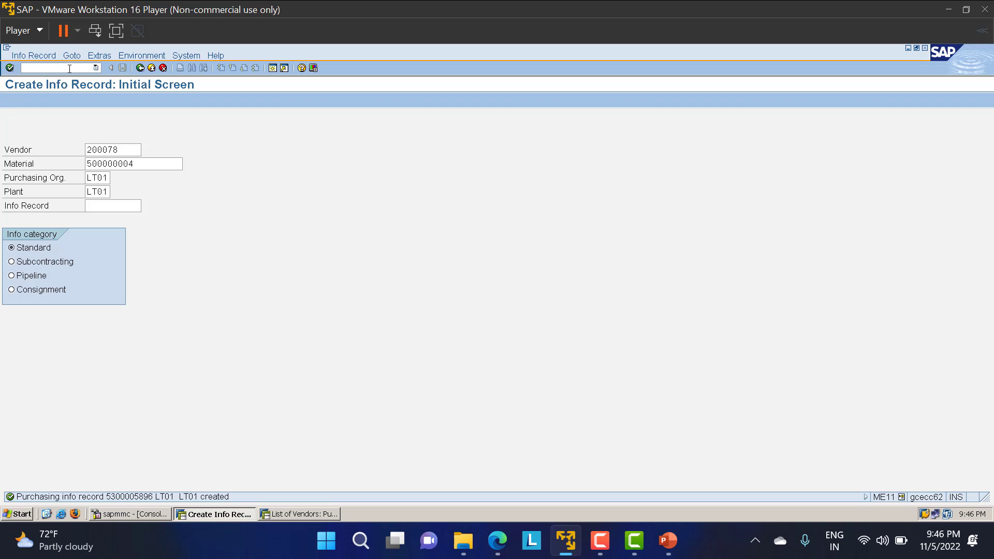
text(/NME01)
key(Return)
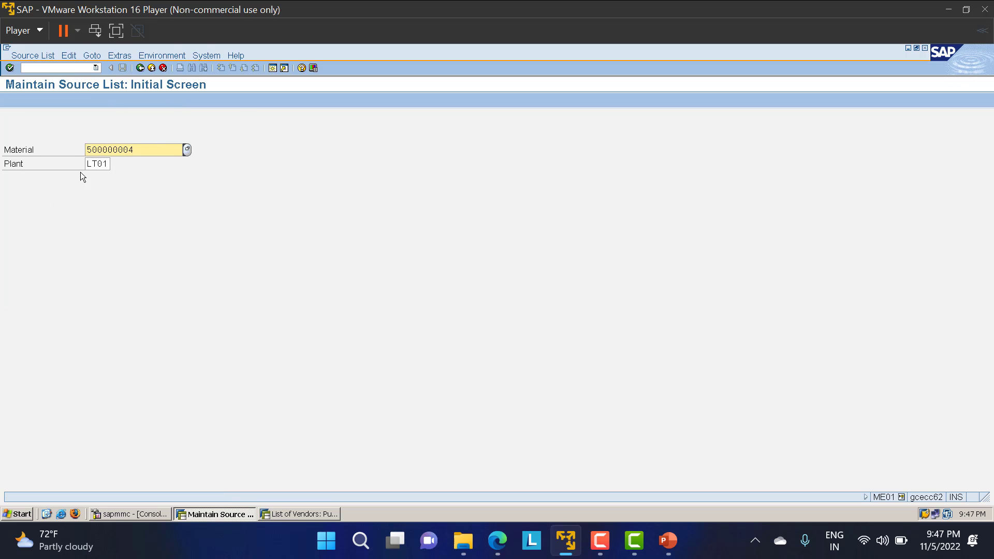
key(Return)
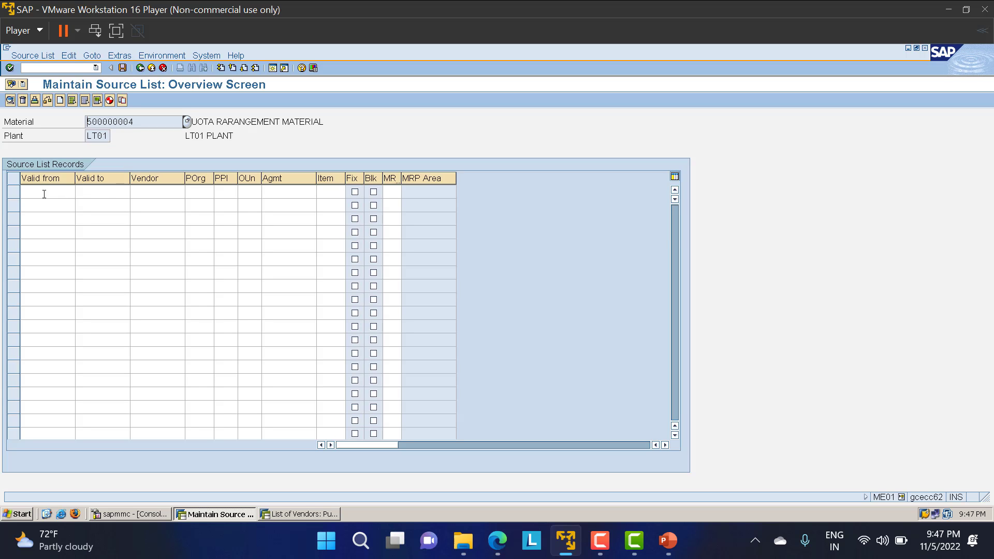
Enter the first source list record for QA VENDOR 1, valid 05.11.2022 to 30.11.2022, with purchasing organization LT01
click(80, 192)
double_click(272, 281)
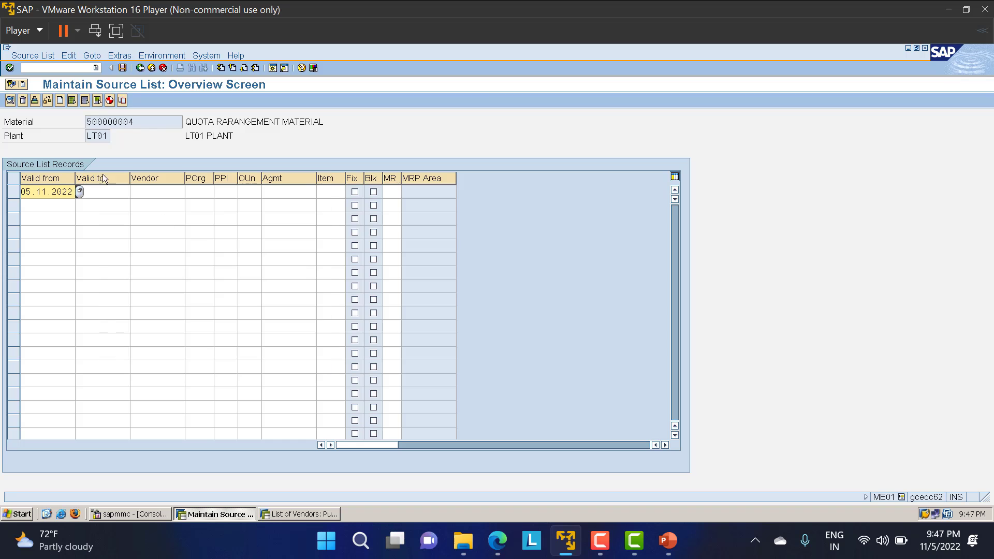
click(108, 192)
click(134, 192)
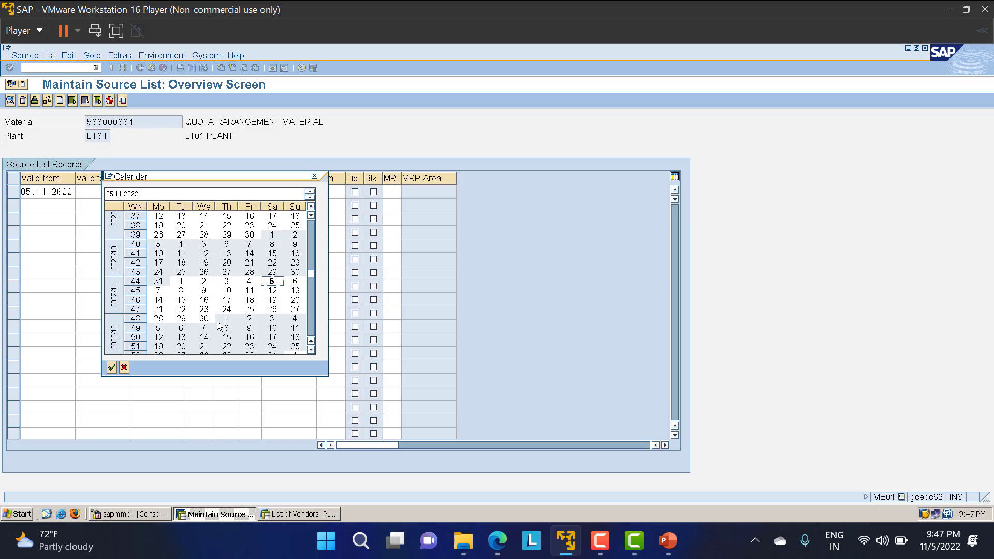
double_click(208, 318)
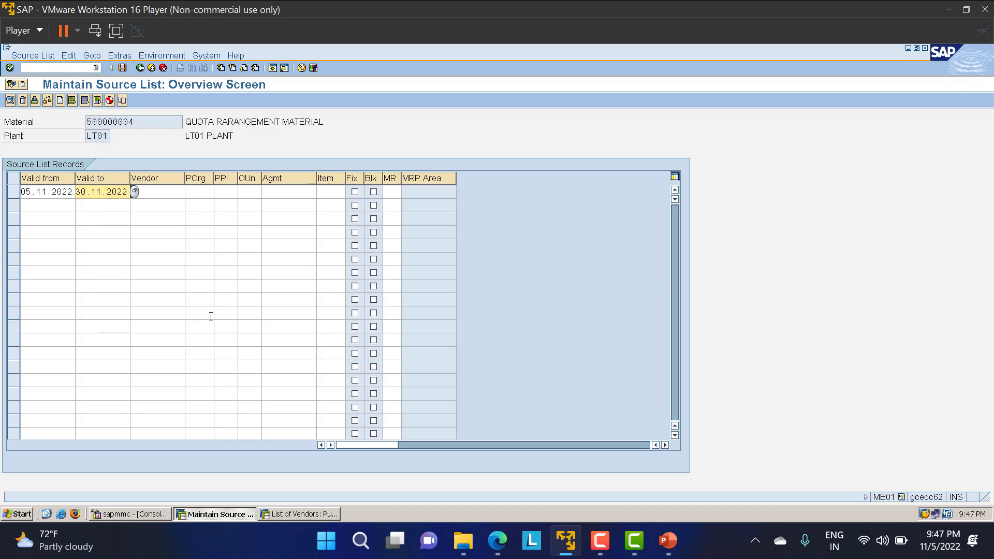
double_click(172, 197)
click(173, 196)
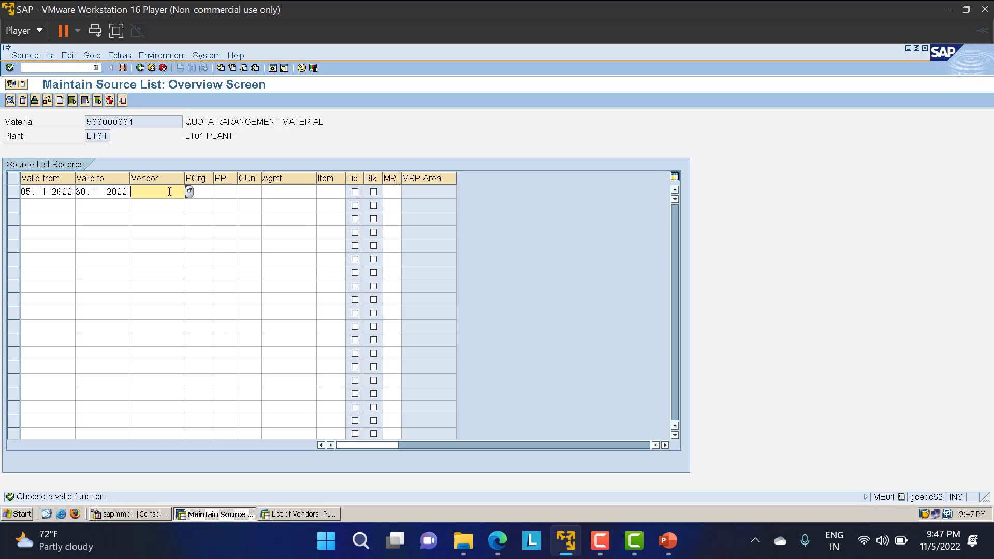
text(200076)
key(Tab)
text(LT01)
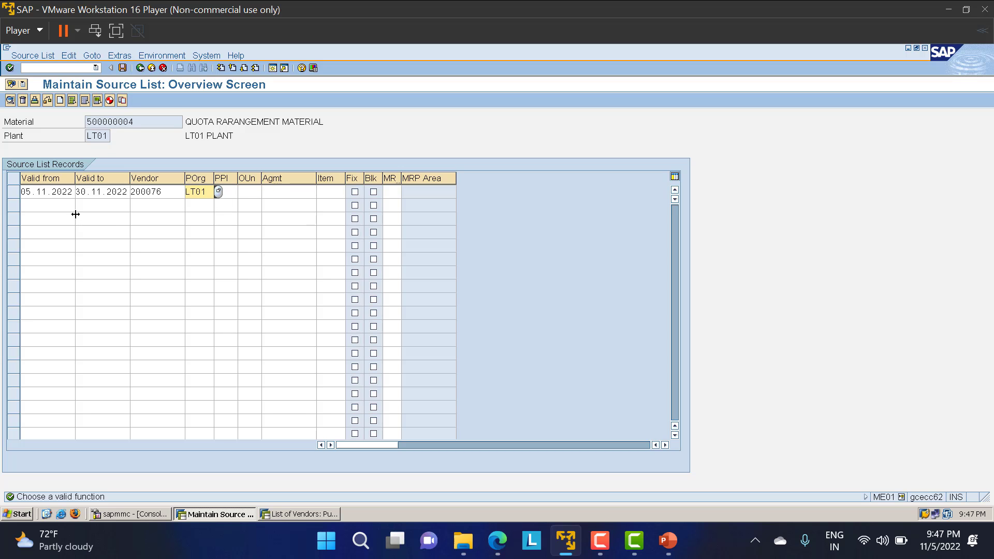
Enter the second source list record for QA VENDOR 2, valid 05.11.2022 to 30.11.2022, with purchasing organization LT01
click(54, 206)
click(79, 205)
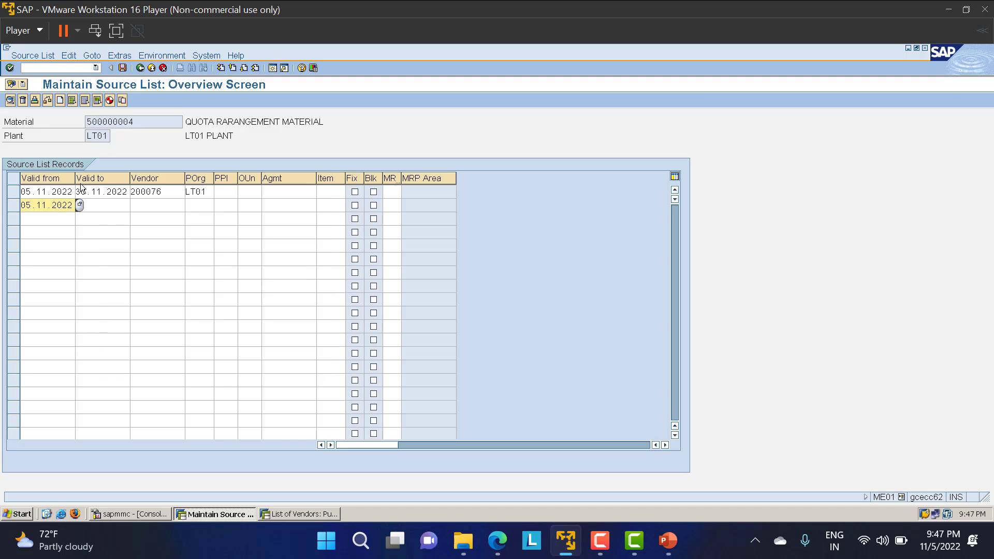
click(114, 207)
click(134, 206)
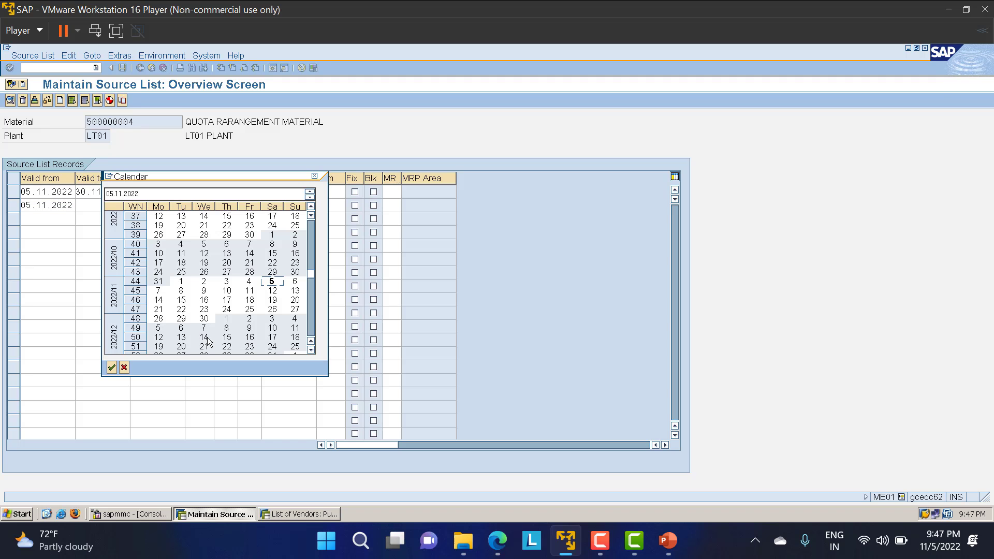
double_click(204, 321)
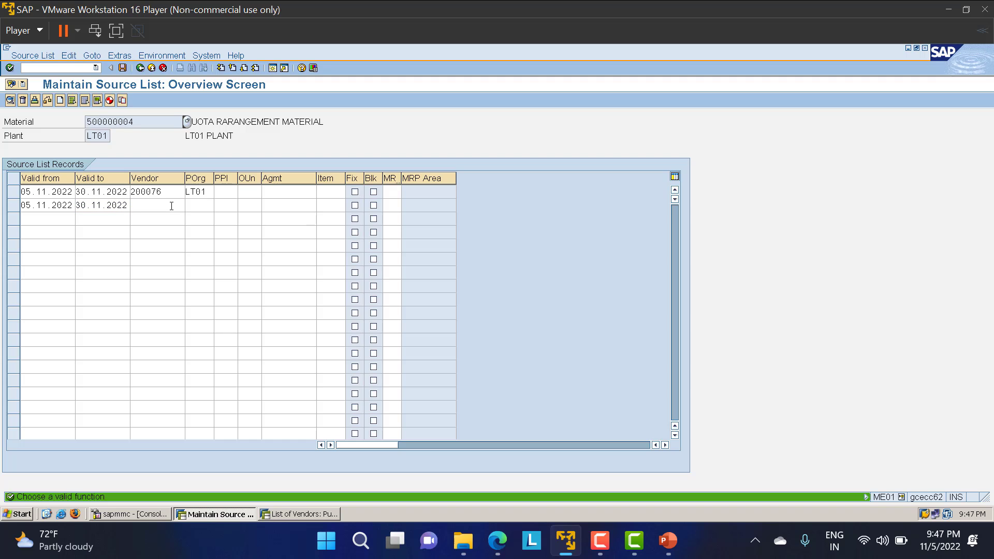
click(167, 205)
text(200077)
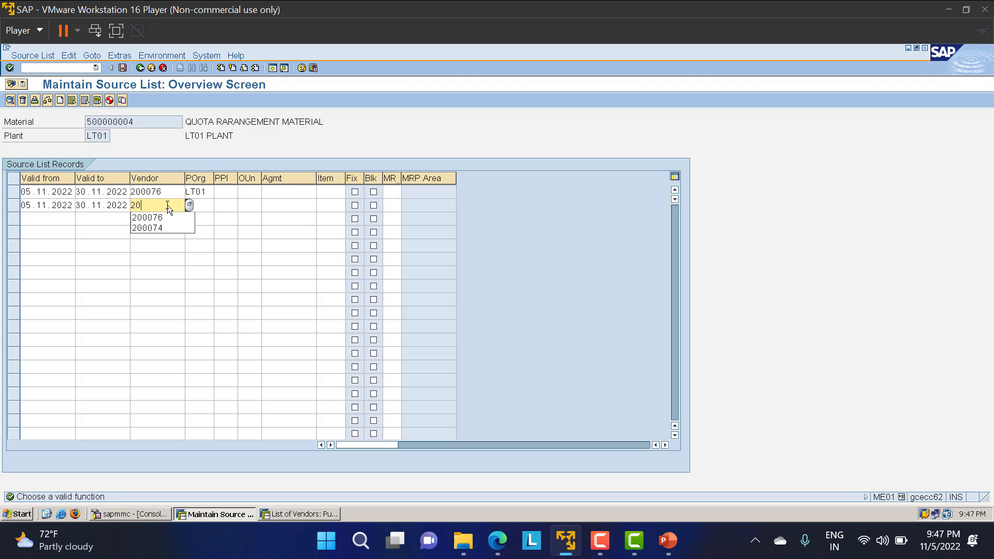
key(Tab)
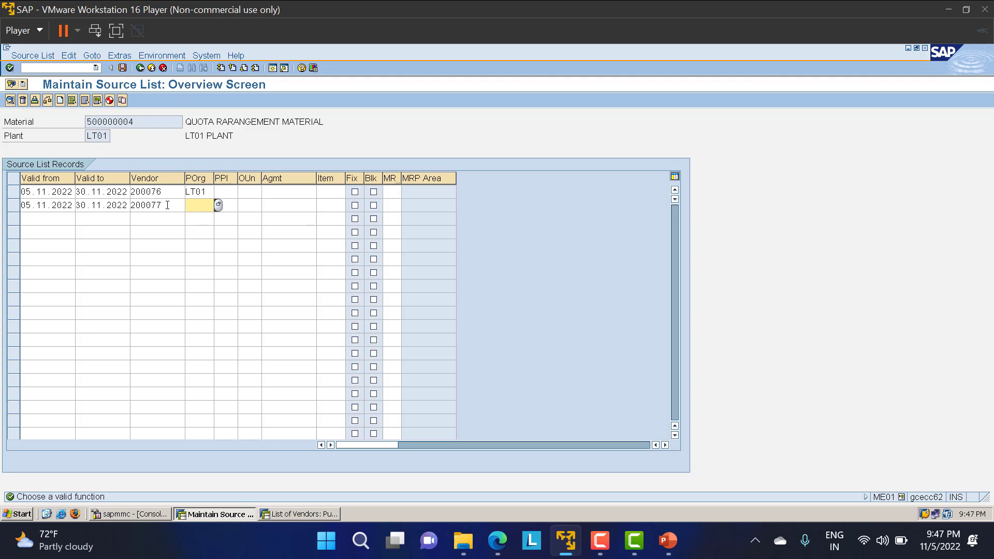
text(LT01)
Enter the third source list record for QA VENDOR 3, valid 05.11.2022 to 30.11.2022, with purchasing organization LT01, and save the source list
click(41, 220)
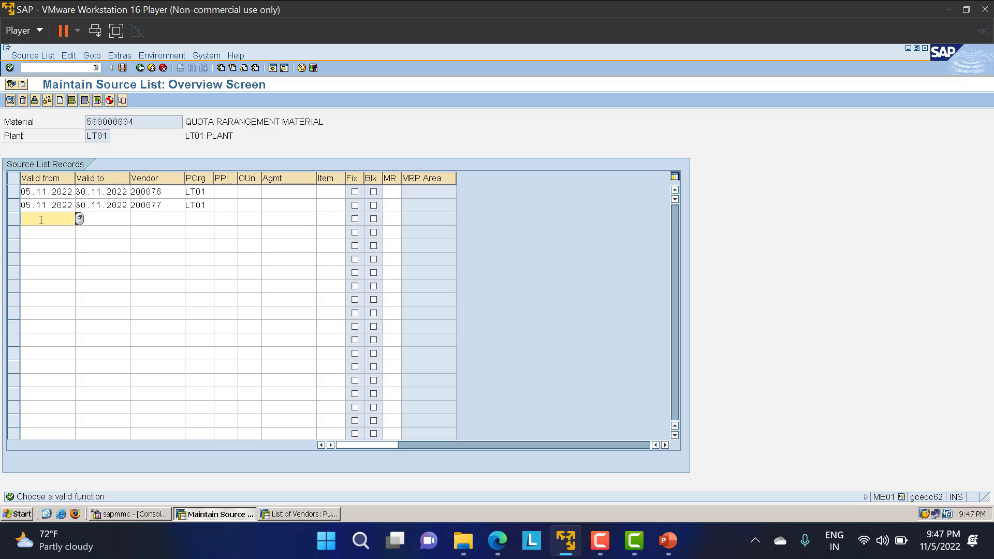
click(79, 218)
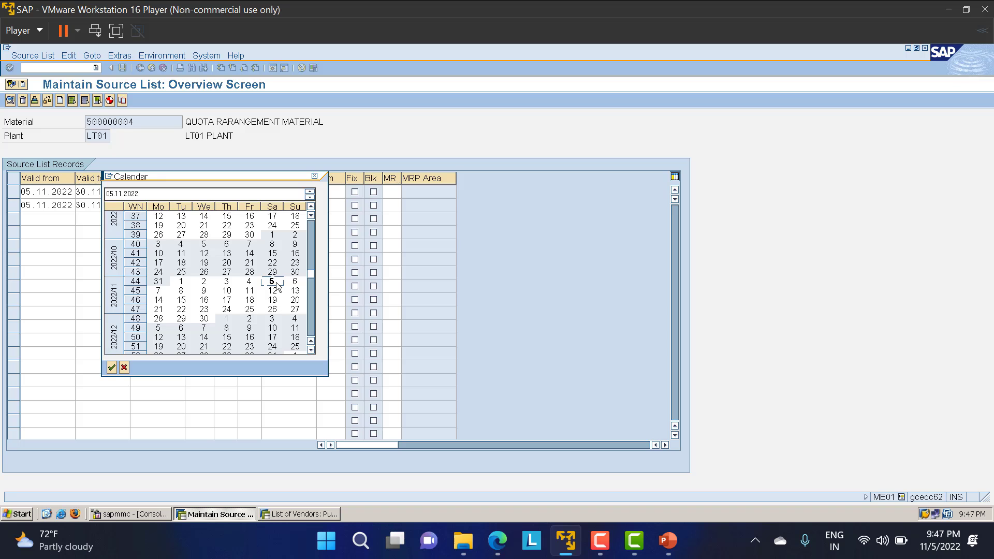
double_click(277, 285)
click(108, 220)
click(137, 219)
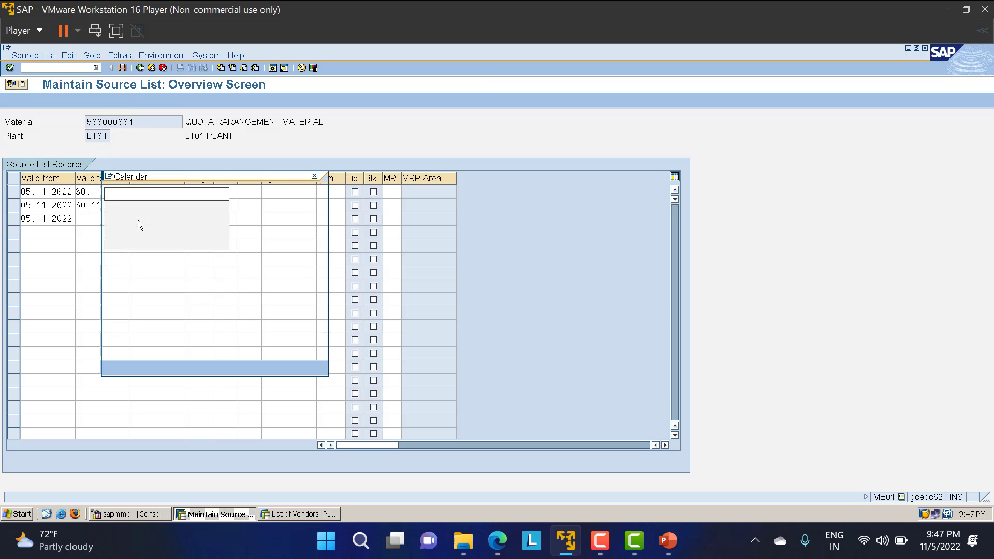
double_click(273, 281)
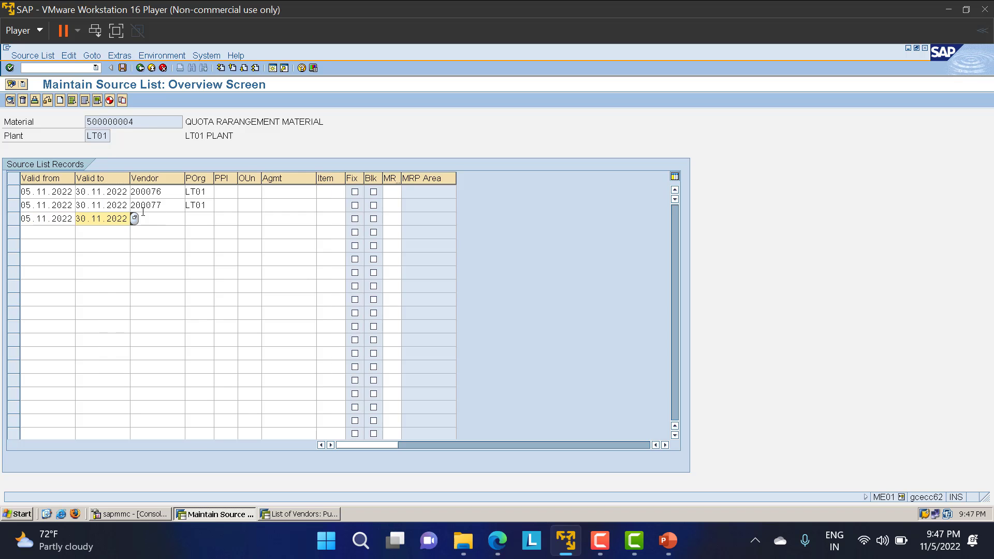
click(150, 217)
text(2)
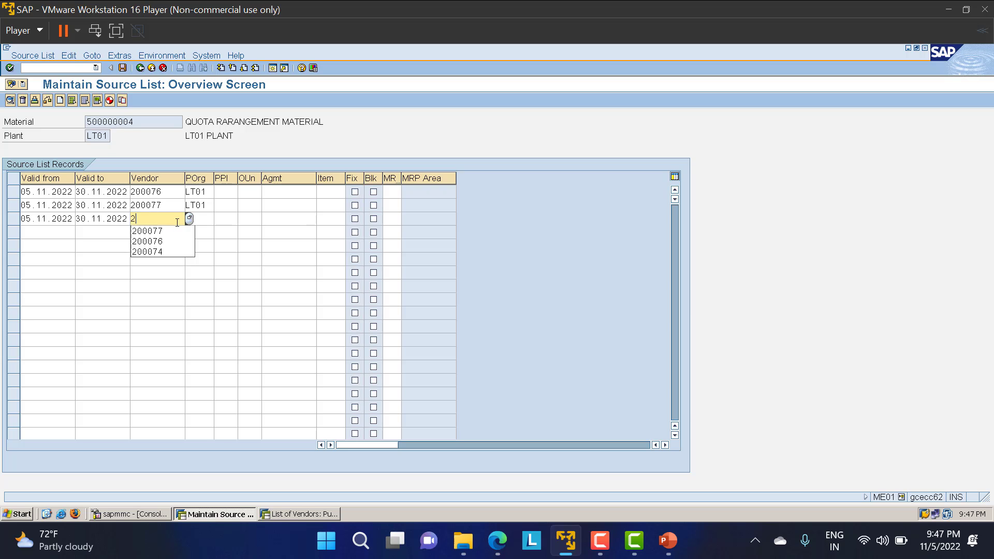
text(00078)
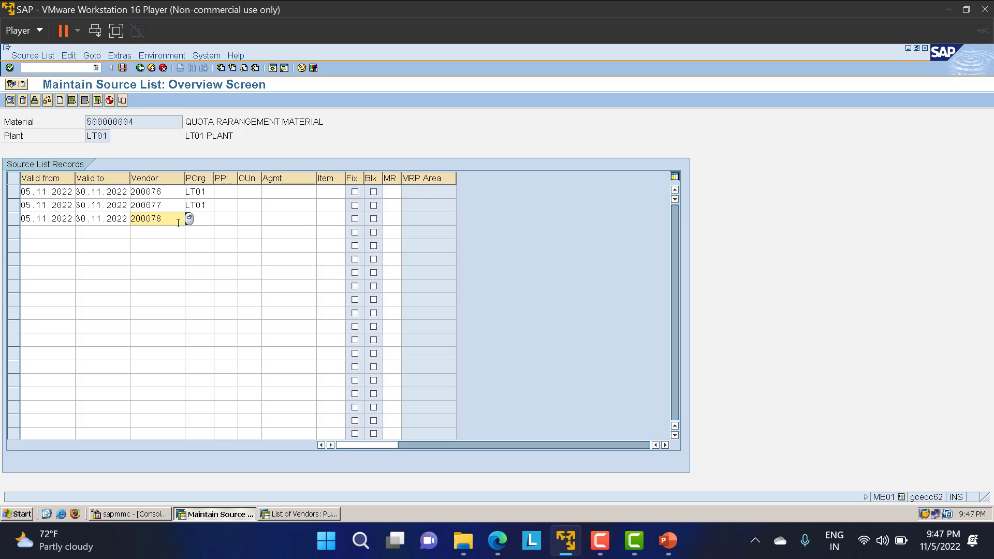
click(195, 221)
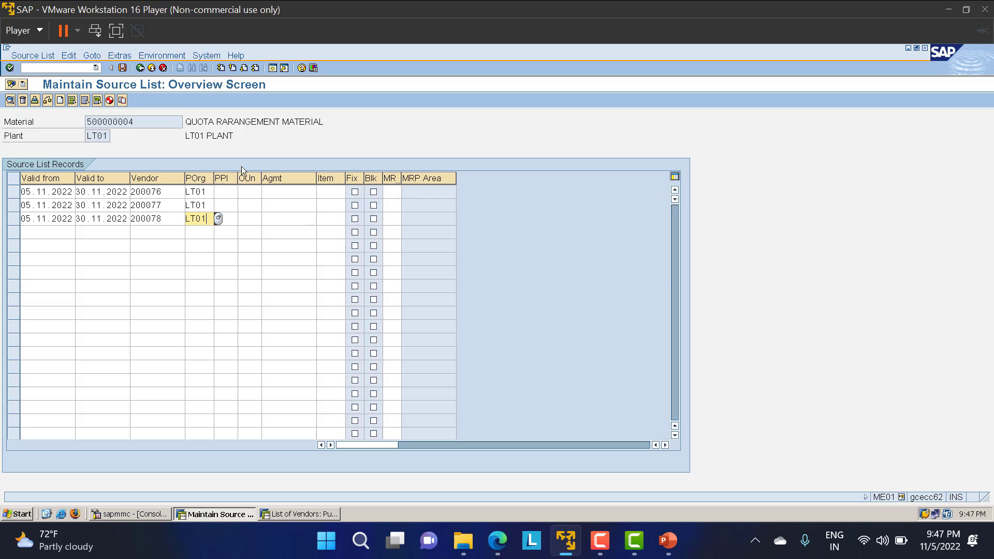
click(122, 68)
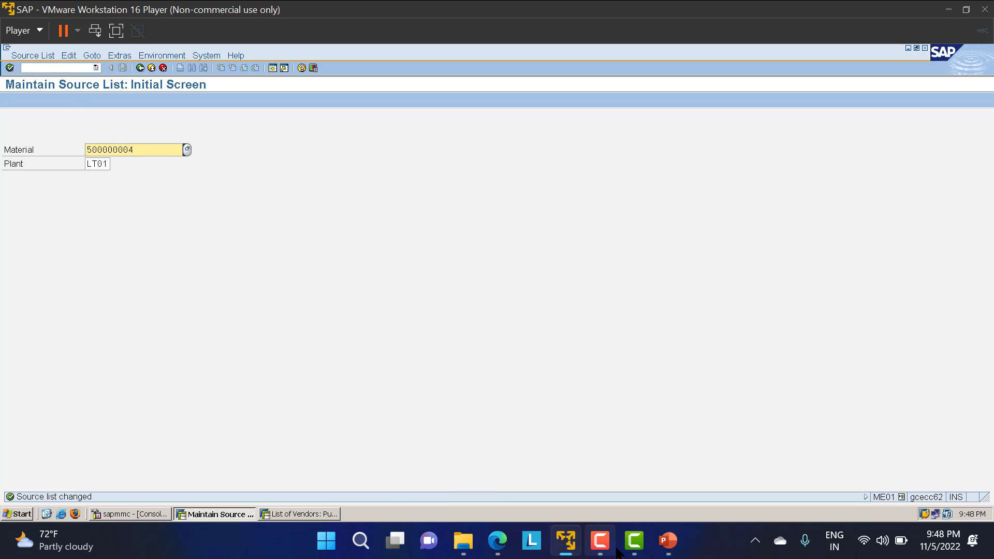
Switch to PowerPoint and add the bullet "TCODE TO MAINTAIN QUOTA ARRANGEMENT – MEQ1" below PIR, leaving a blank line between them
click(667, 540)
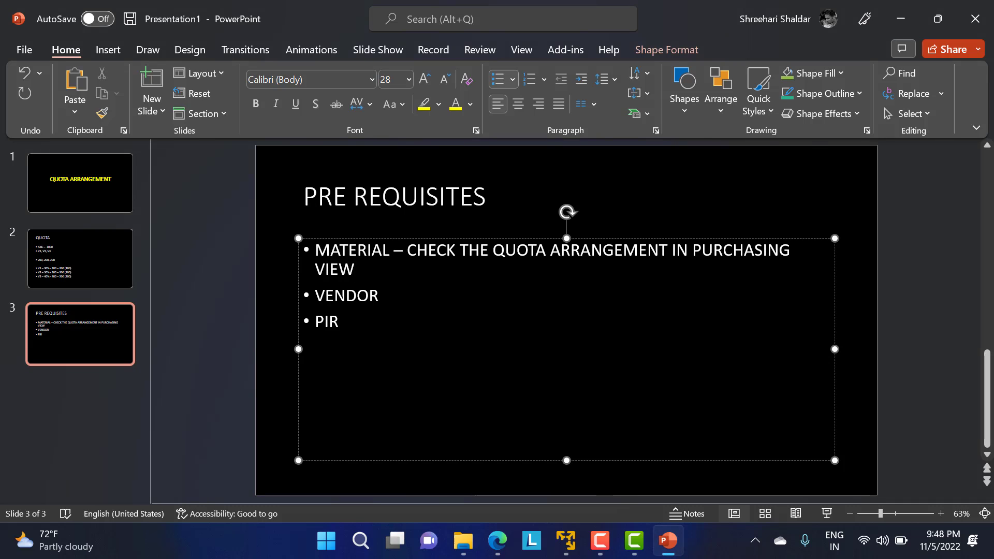
key(Return)
key(Return)
text(TCODE TO MAINTA)
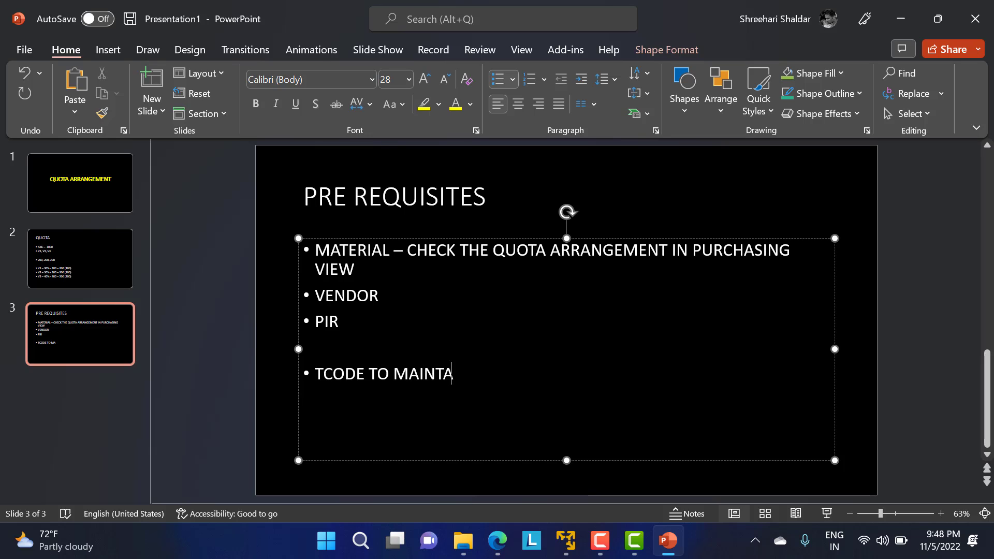
text(IN QUO)
key(BackSpace)
text(UOTA ARRA)
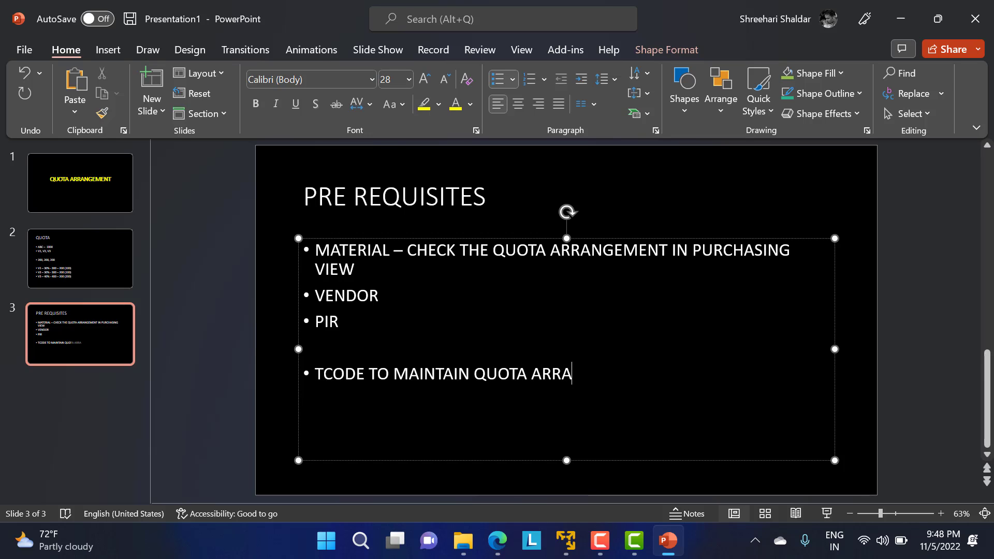
text(NGEMENT - )
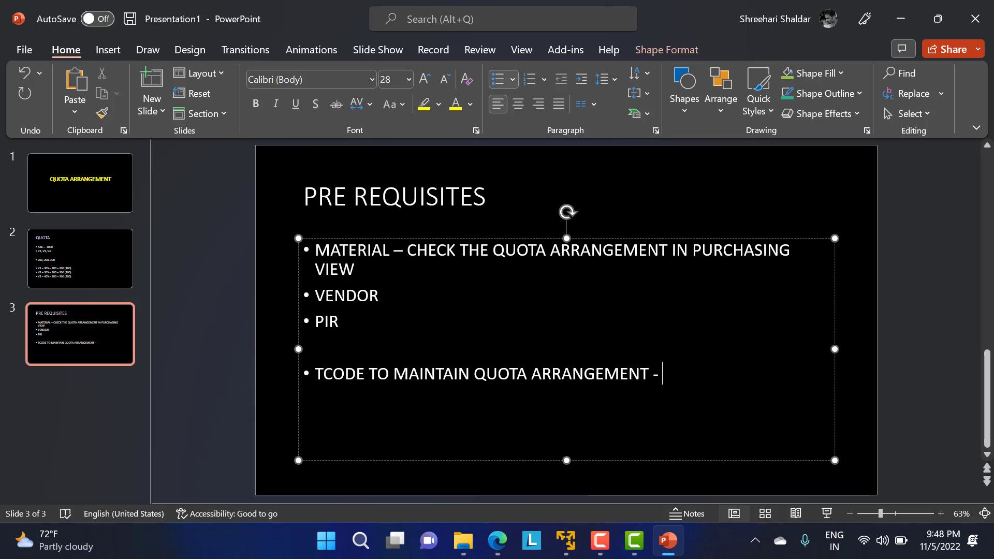
text(MEQ1)
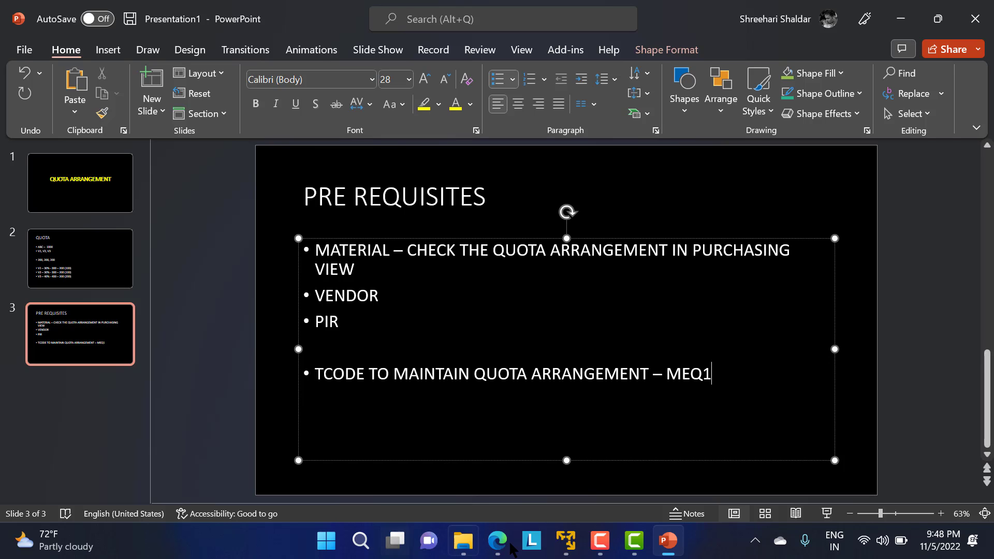
Switch back to SAP, start transaction MEQ1, and continue to the quota arrangement periods for the same material in plant LT01
click(566, 539)
click(64, 67)
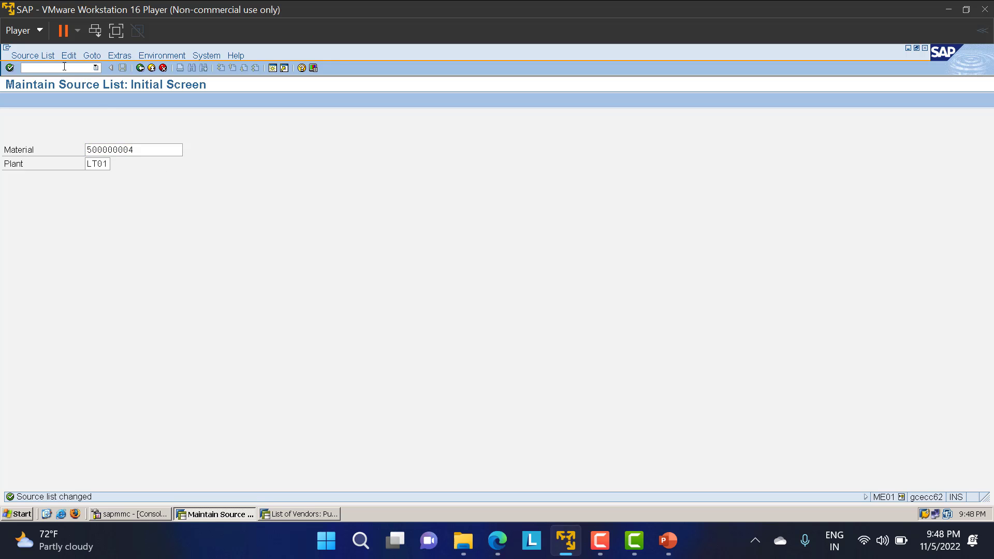
text(/NMEQ1)
key(Return)
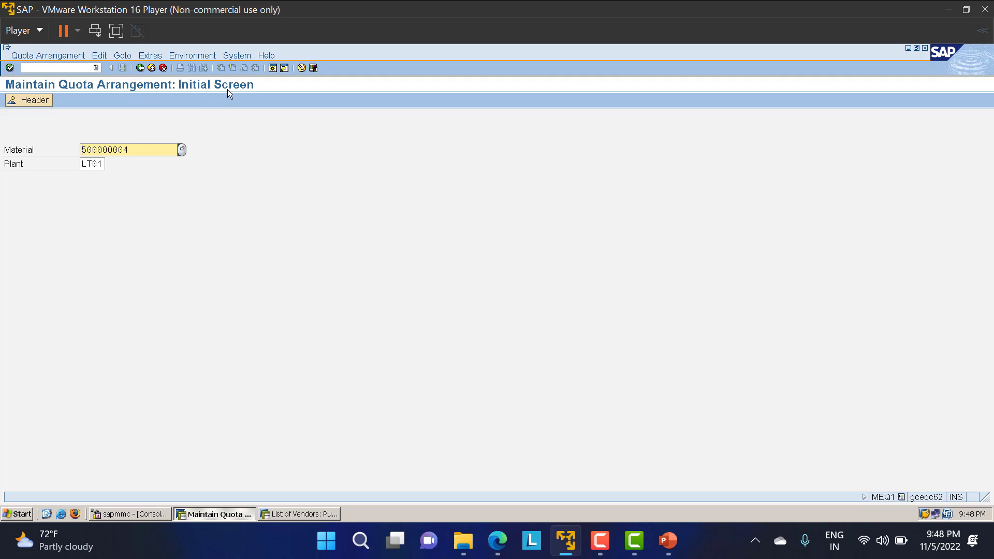
drag(130, 149, 59, 162)
key(Return)
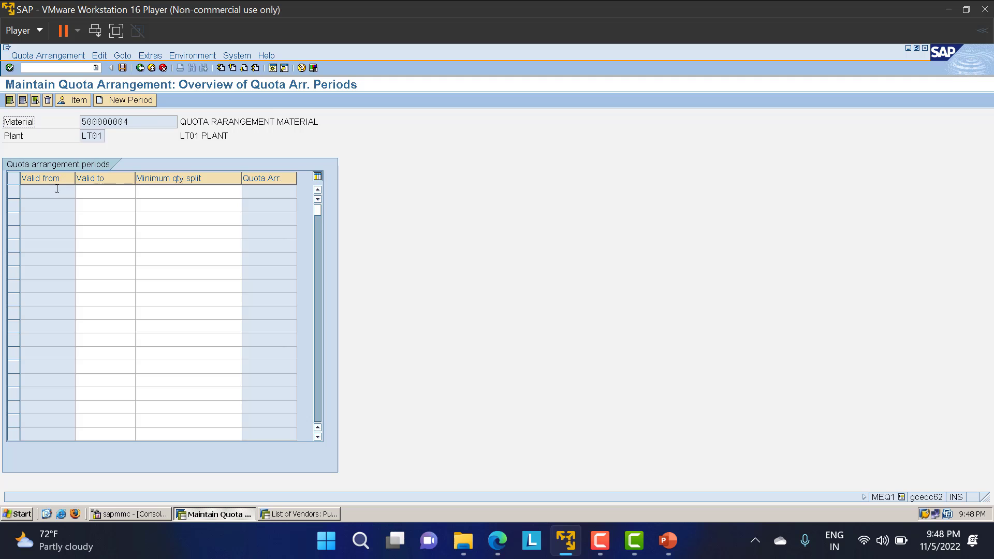
Add a quota arrangement period in the first row with a valid-to date of 30.11.2022
click(103, 192)
click(140, 192)
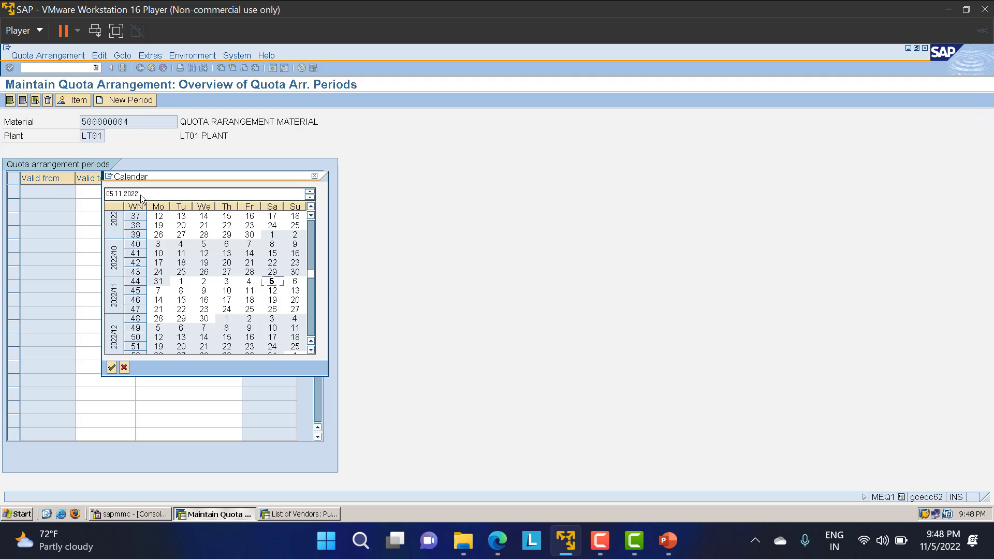
double_click(204, 319)
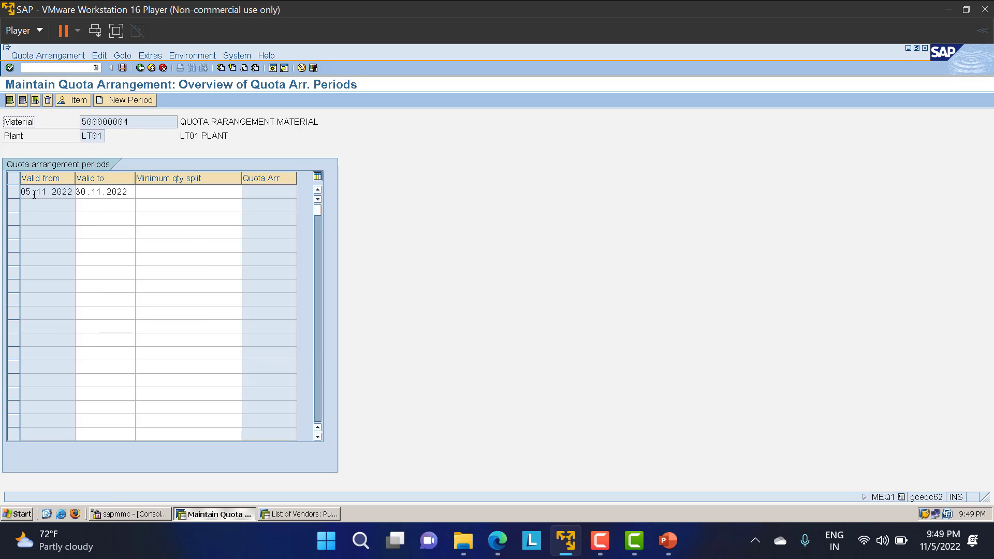
Open the items of the period valid to 30.11.2022 and set the first item's procurement type to F (External procurement)
click(15, 193)
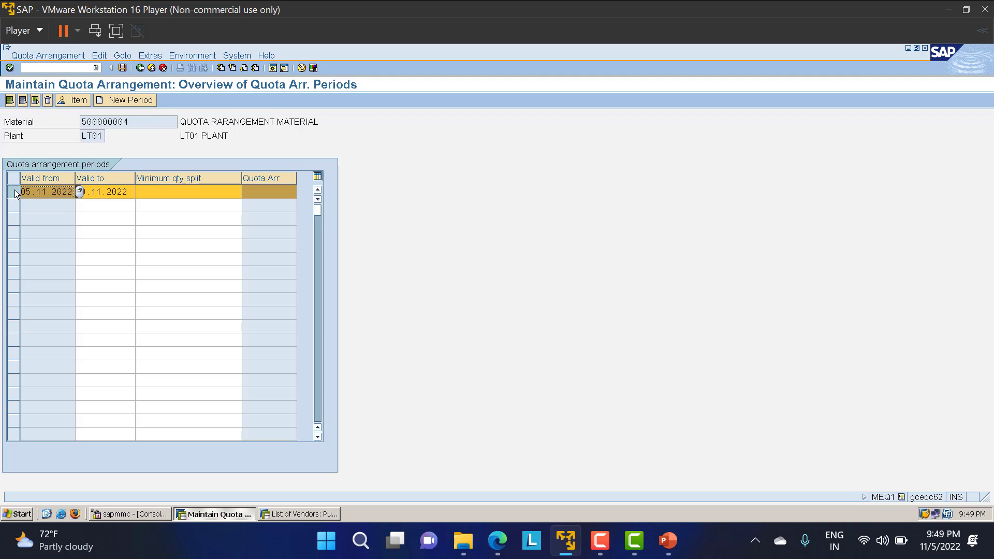
click(71, 101)
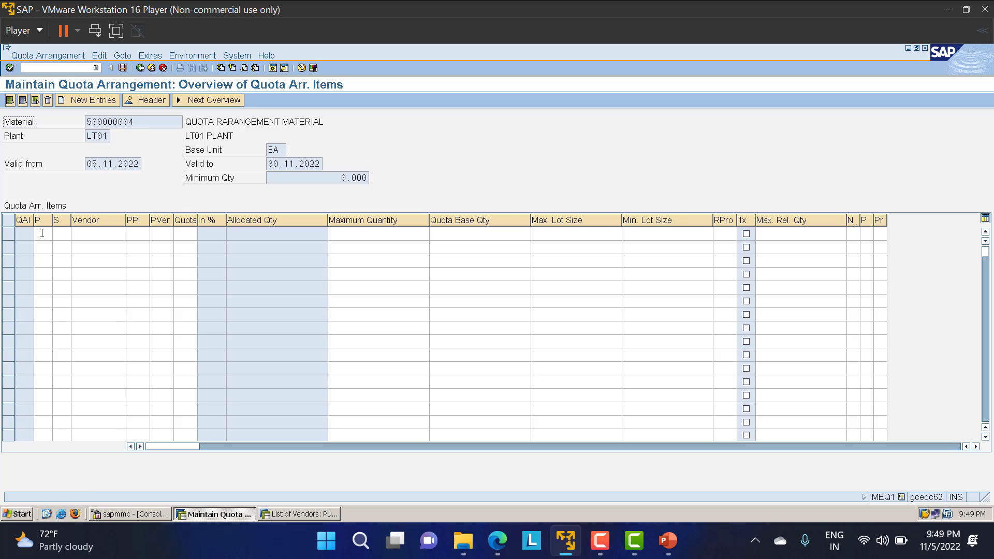
click(42, 233)
click(55, 232)
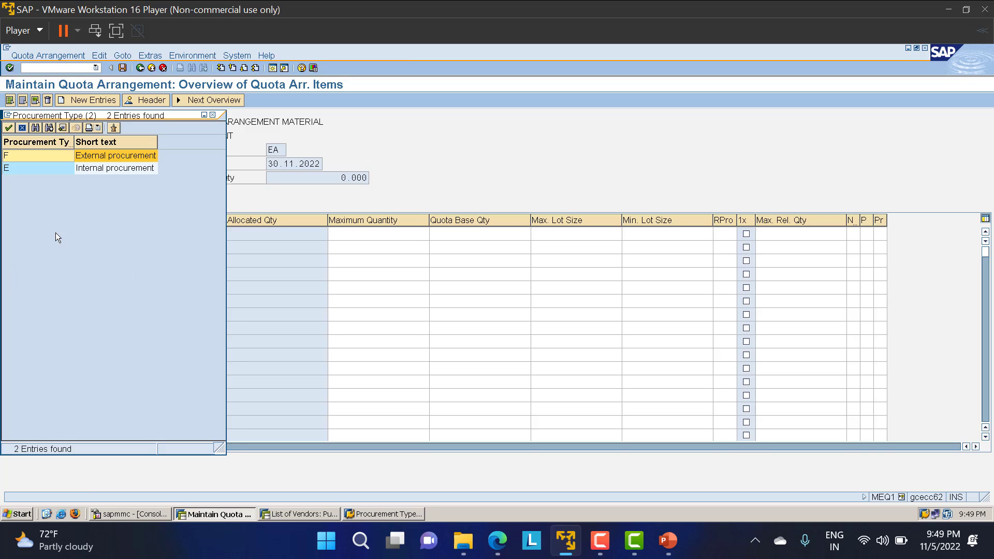
double_click(109, 157)
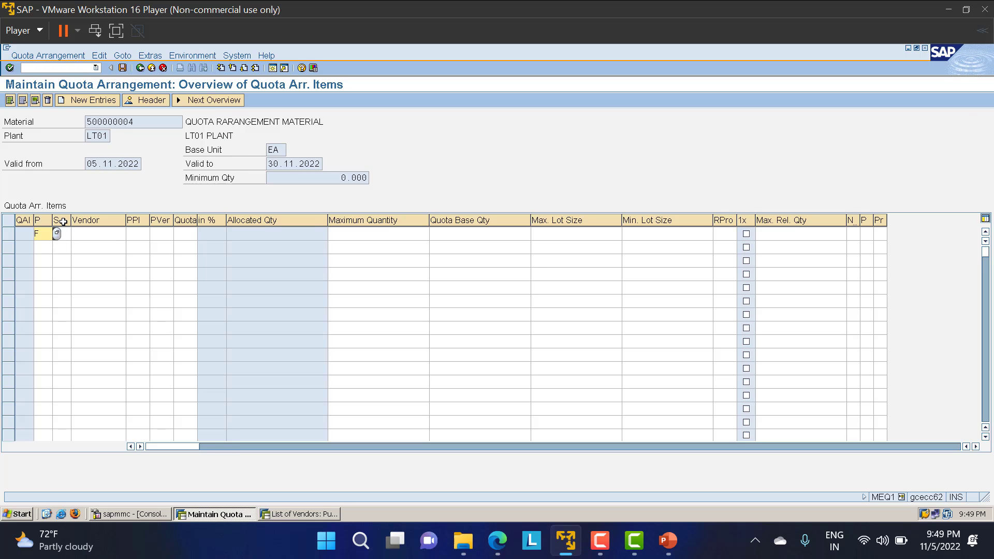
Assign QA VENDOR 1 to the first quota arrangement item with a quota of 40
click(85, 237)
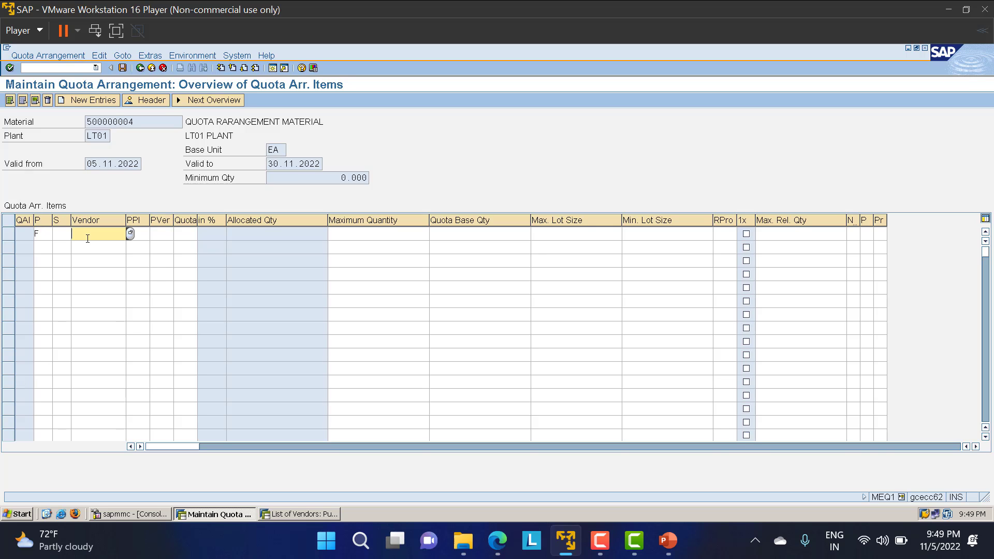
text(200076)
click(194, 236)
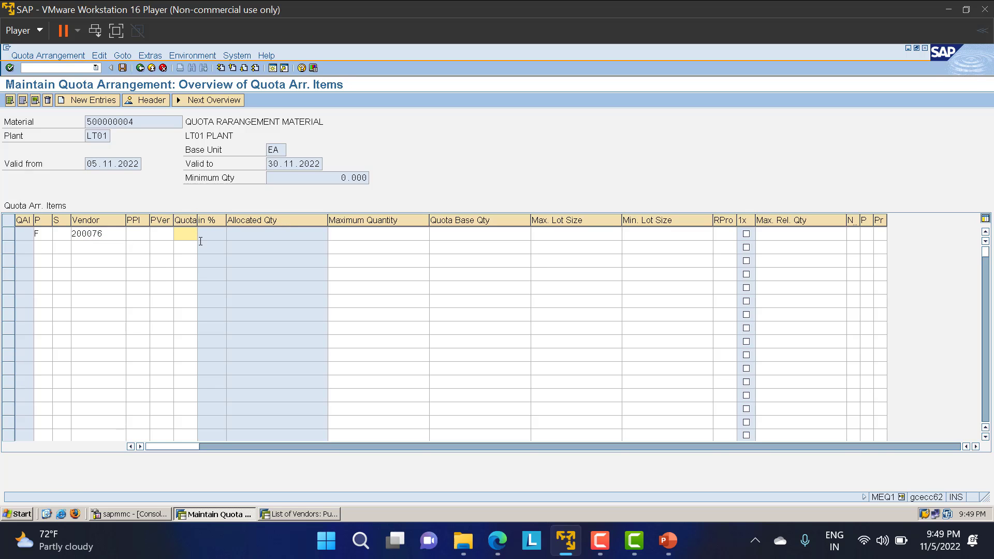
text(40)
key(Return)
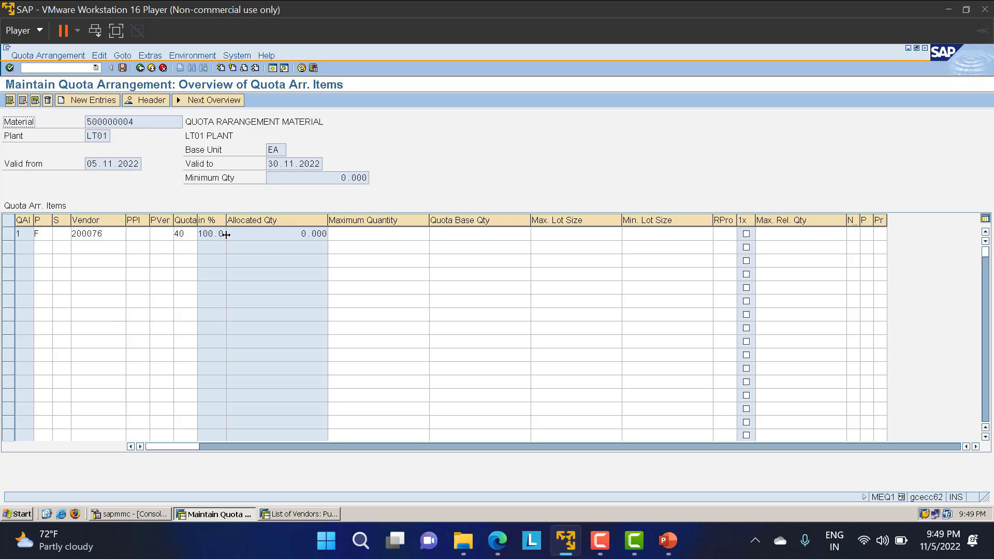
drag(219, 234, 202, 236)
drag(105, 233, 44, 240)
Add a second quota arrangement item with procurement type F, QA VENDOR 2 and a quota of 30
click(39, 248)
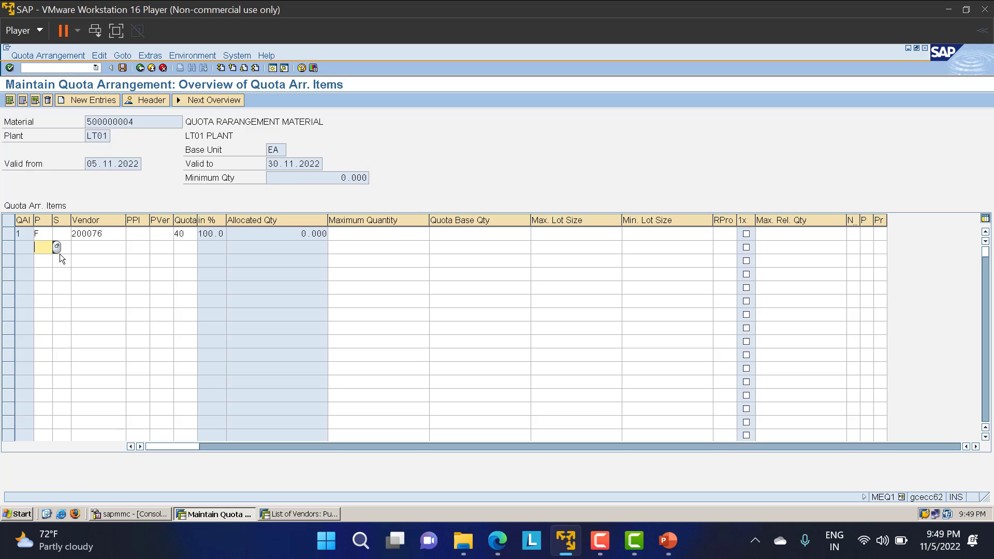
text(F)
click(117, 252)
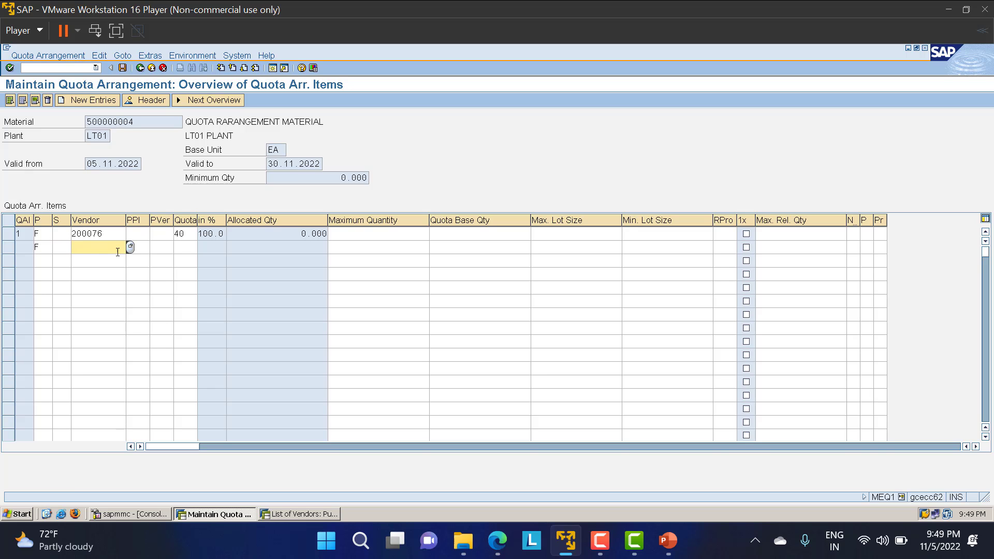
text(200077)
key(Tab)
key(Tab)
key(Tab)
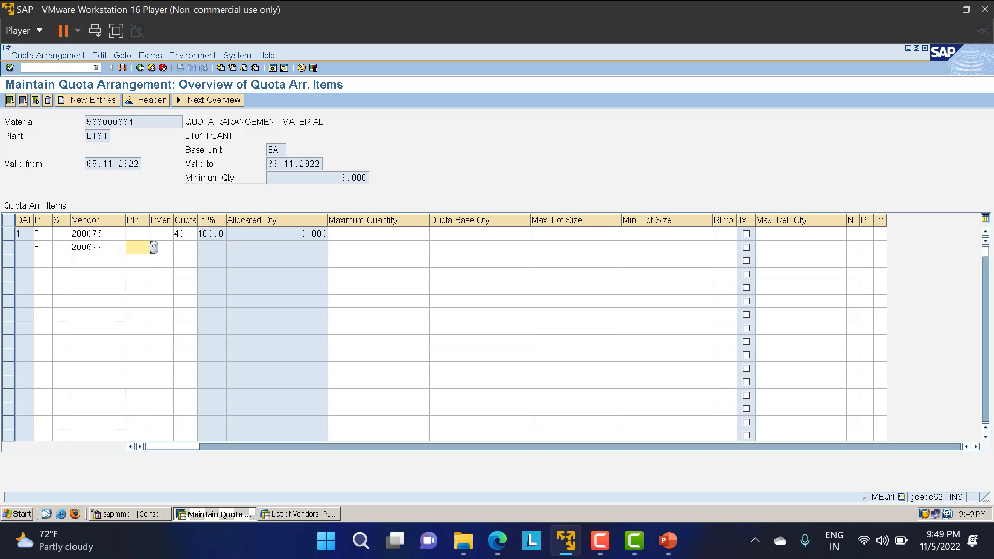
text(30)
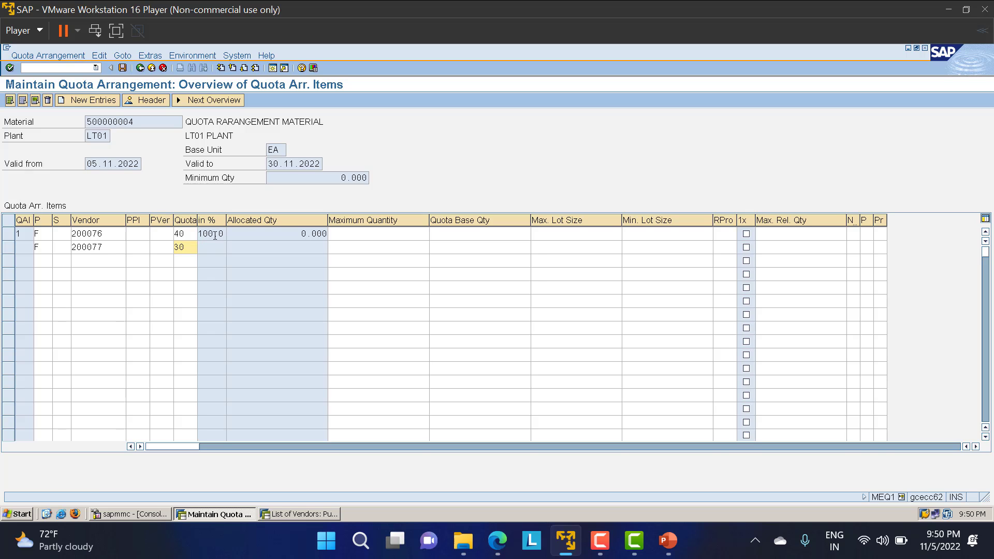
key(Return)
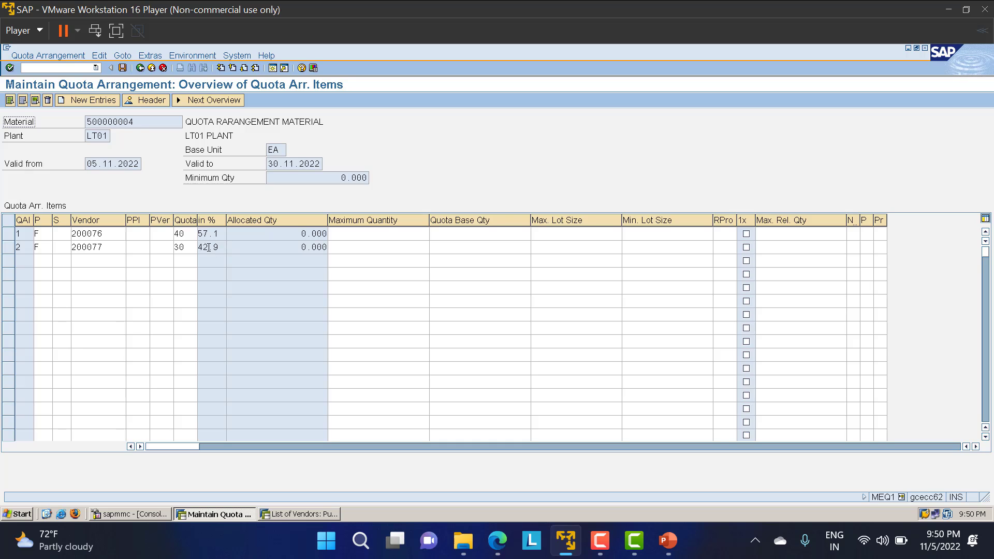
drag(222, 232, 199, 233)
click(216, 231)
Add a third quota arrangement item with procurement type F, QA VENDOR 3 and a quota of 30
click(40, 261)
text(F)
key(Tab)
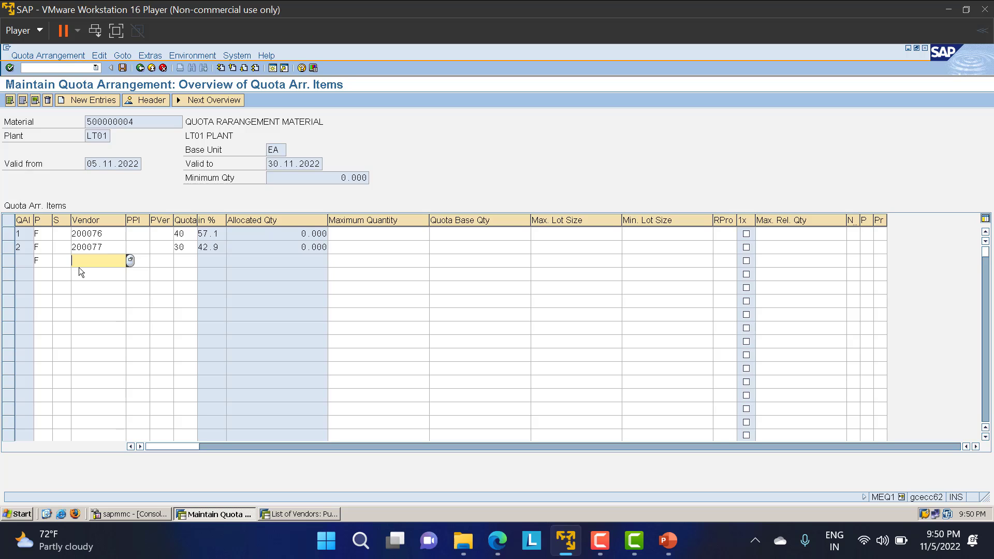
text(200078)
key(Tab)
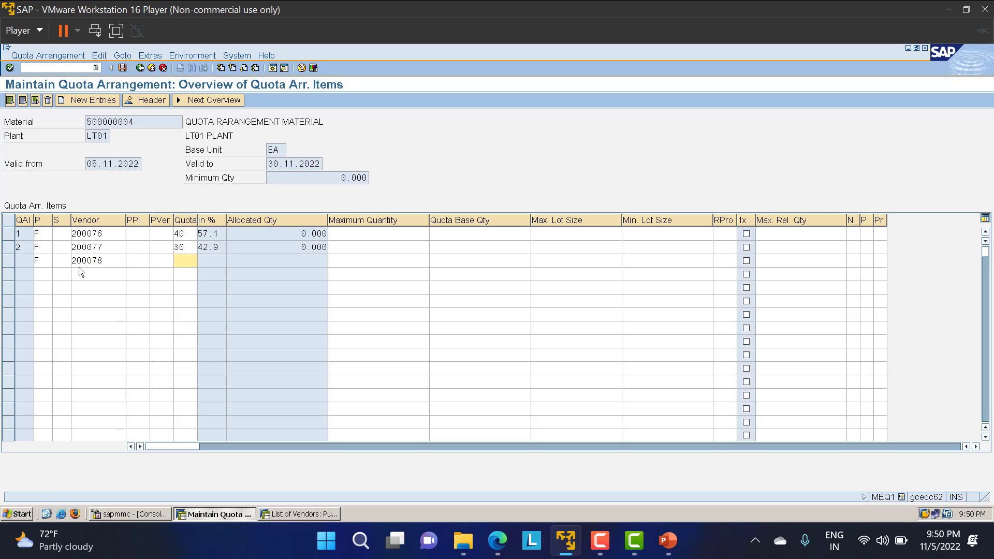
text(30)
key(Return)
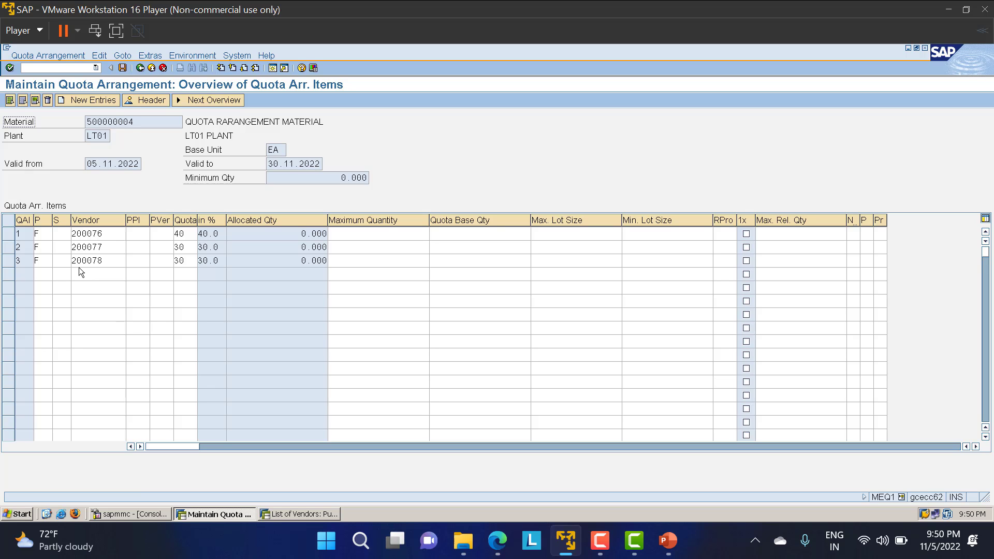
Review the vendor and quota entries of the three quota arrangement items
double_click(108, 233)
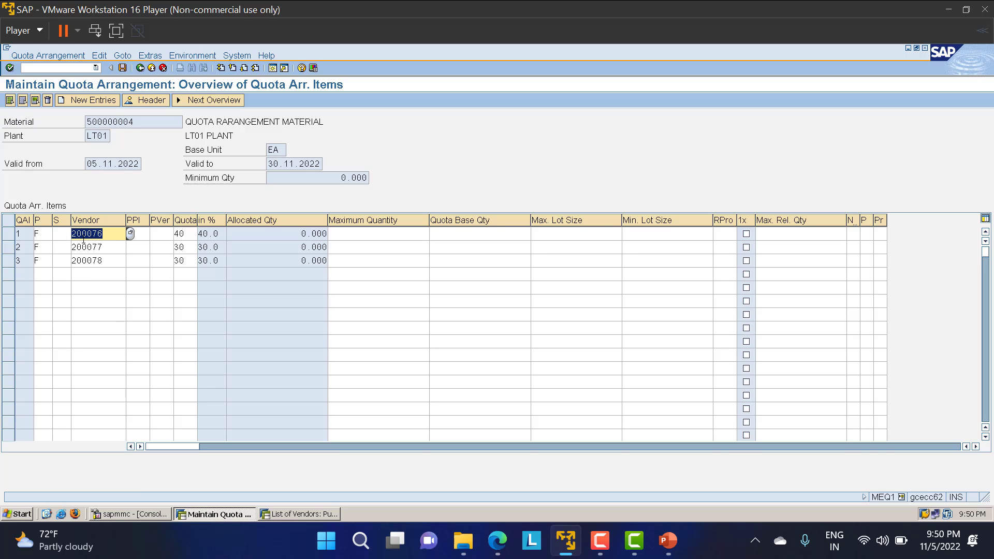
click(174, 234)
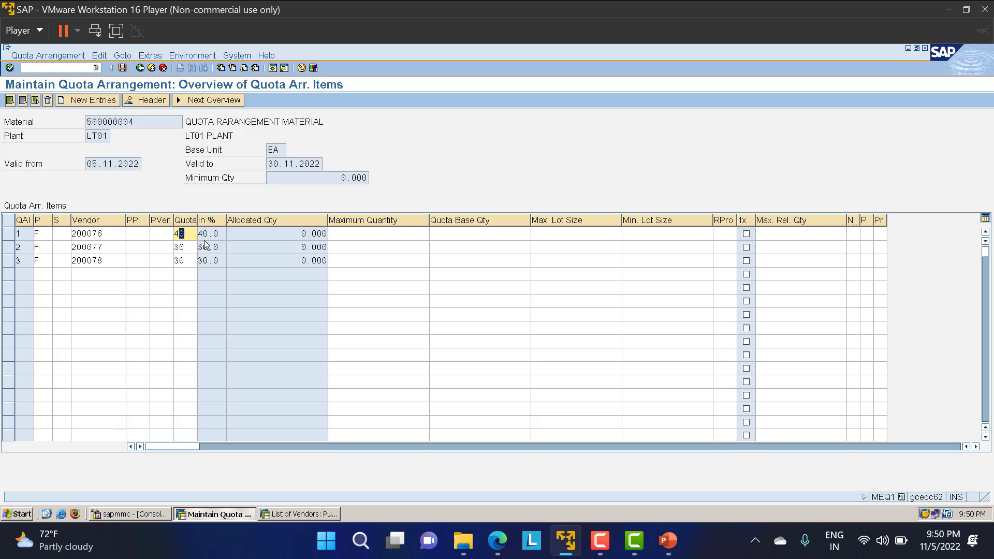
click(192, 234)
click(105, 252)
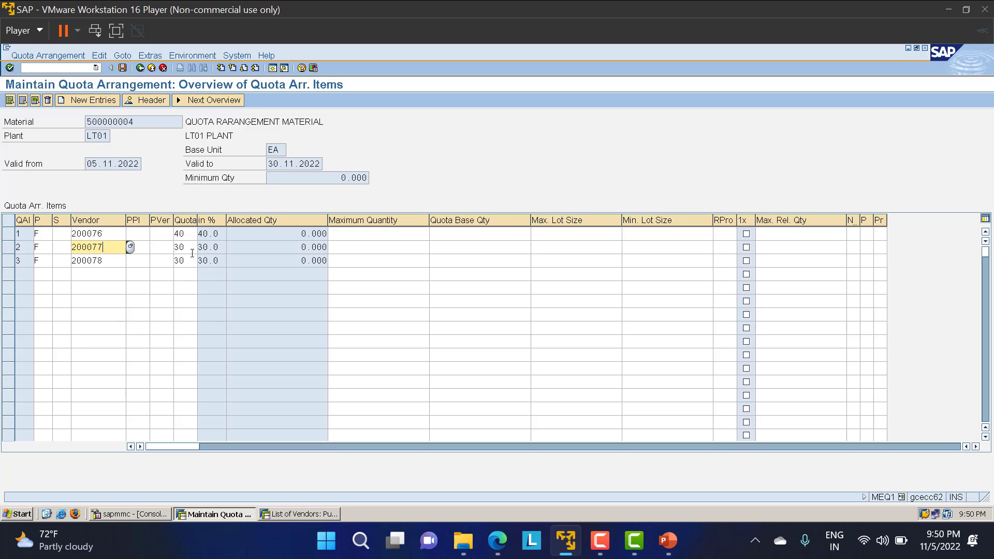
click(190, 248)
click(104, 258)
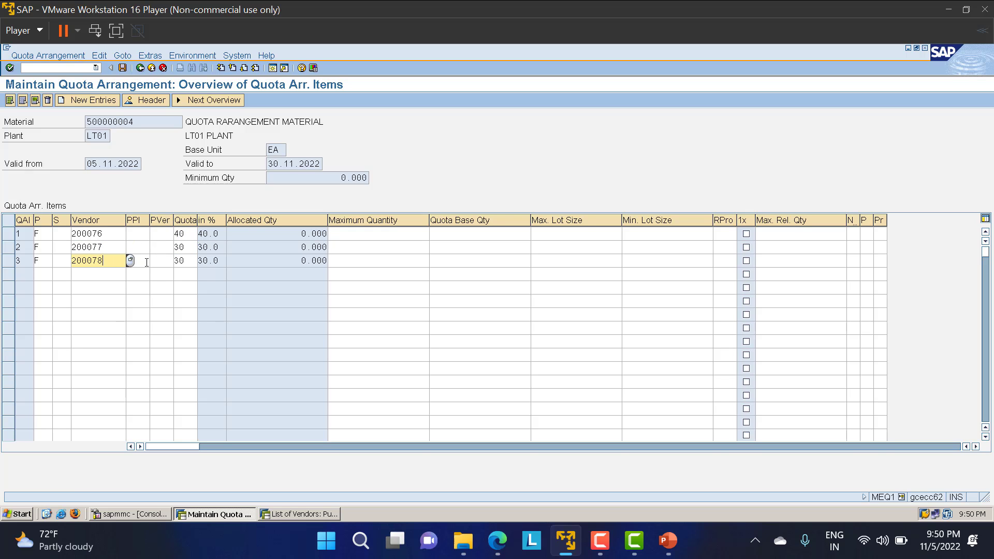
click(186, 261)
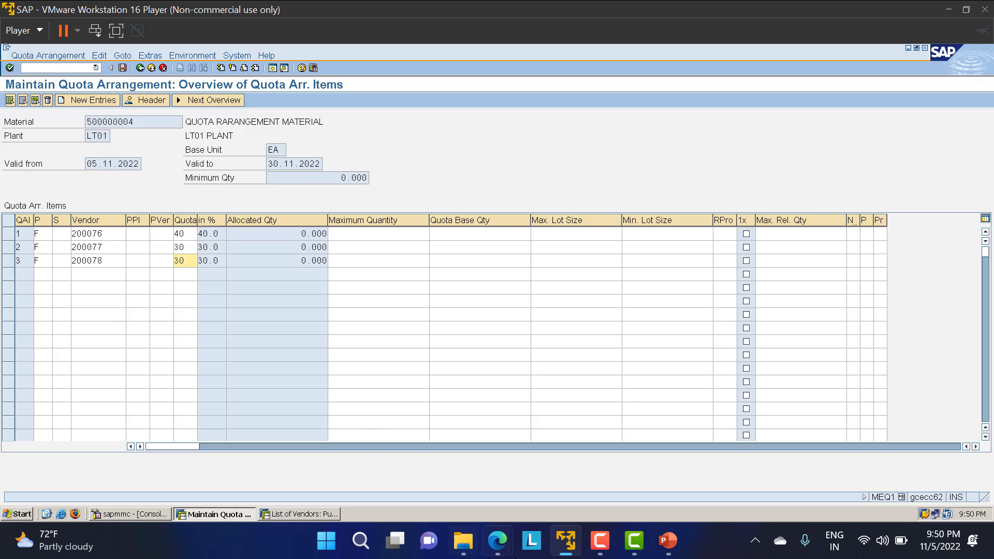
Switch to PowerPoint, add a new slide after PRE REQUISITES, and title it "QUOTA ARRANGEMENT FORMULA"
click(668, 540)
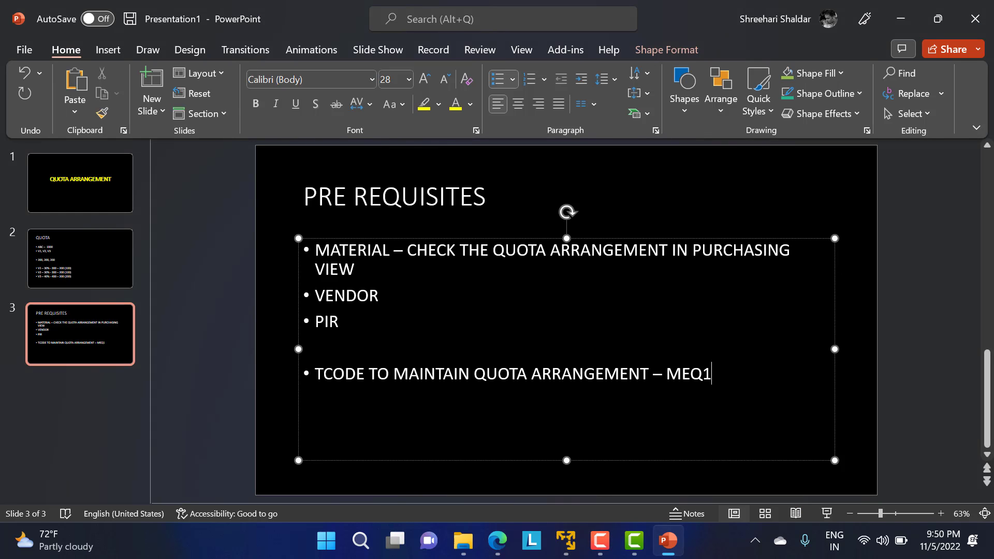
click(80, 334)
key(Return)
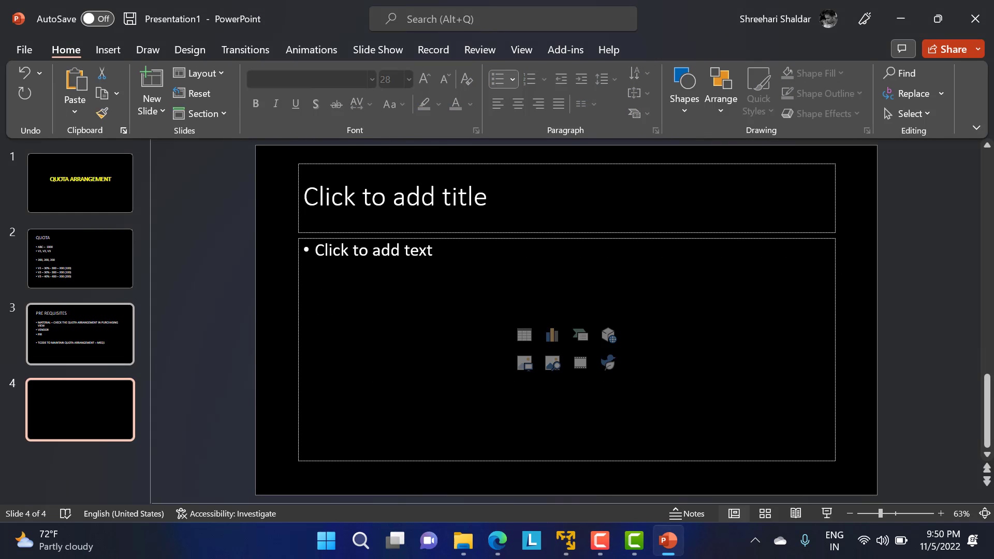
click(395, 198)
text(QUO)
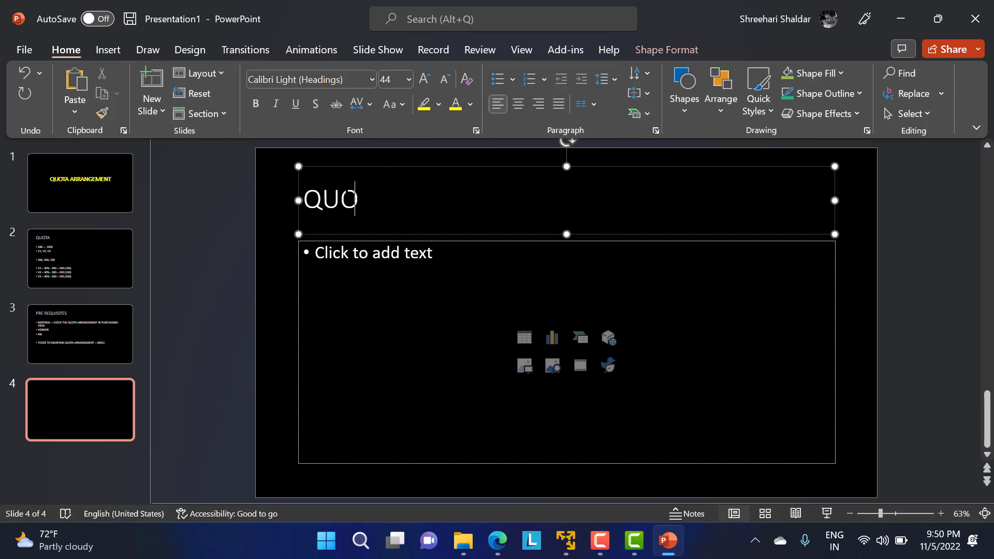
text(TA AR)
key(BackSpace)
text(ARRA)
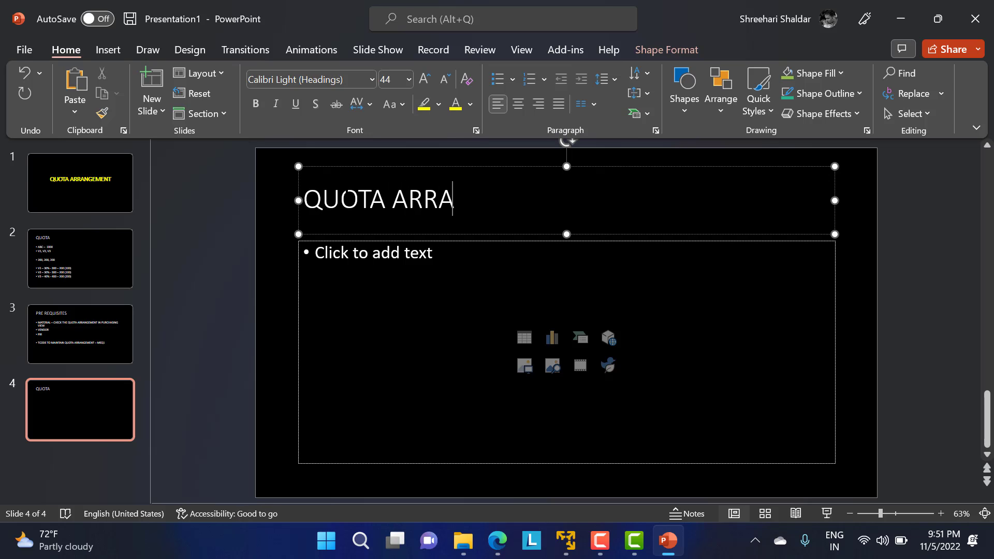
text(NGEMENT FOR)
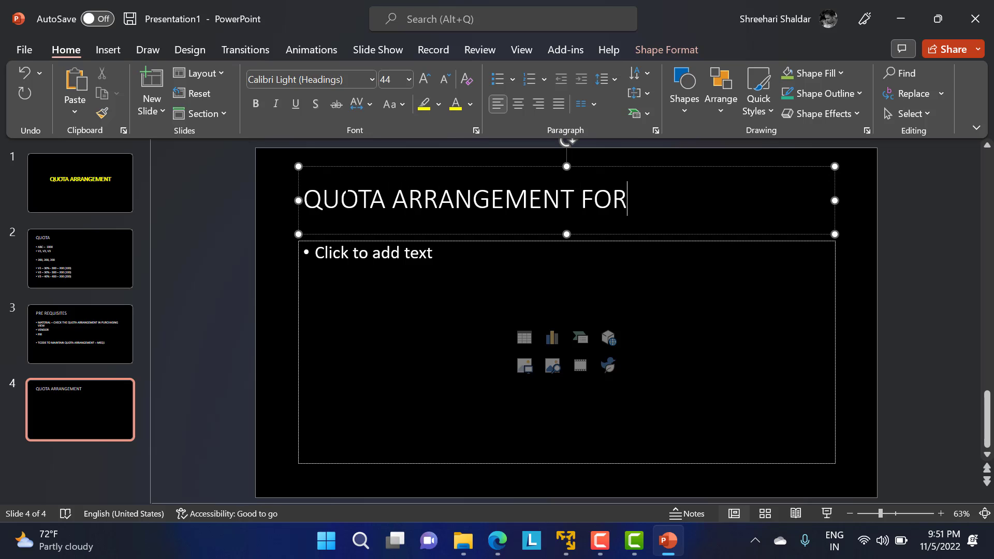
text(MULA)
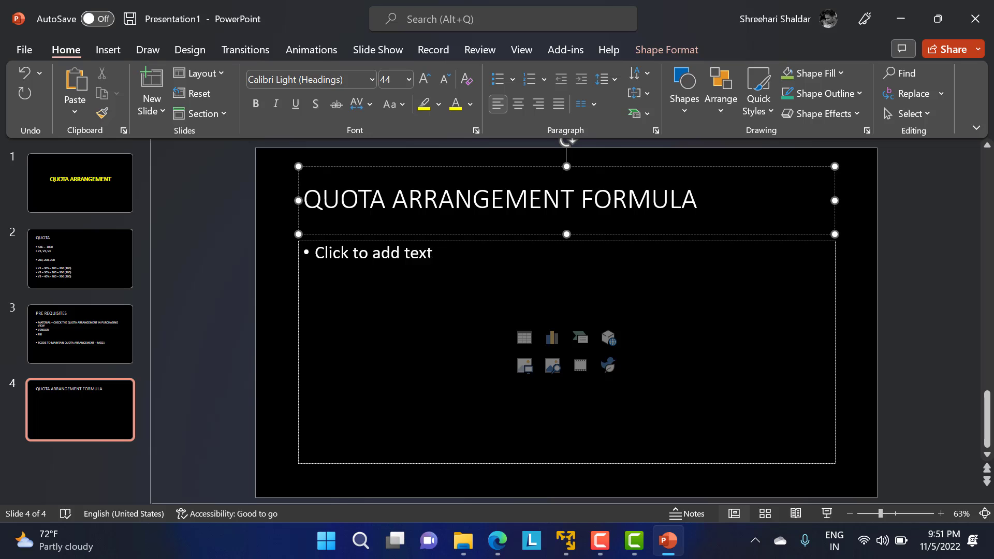
Enter the bullet "QA = (QUOTA ALLOTED QTY + QUOTA BASE QTY) / QUOTA %" in the new slide's body
key(ctrl+Return)
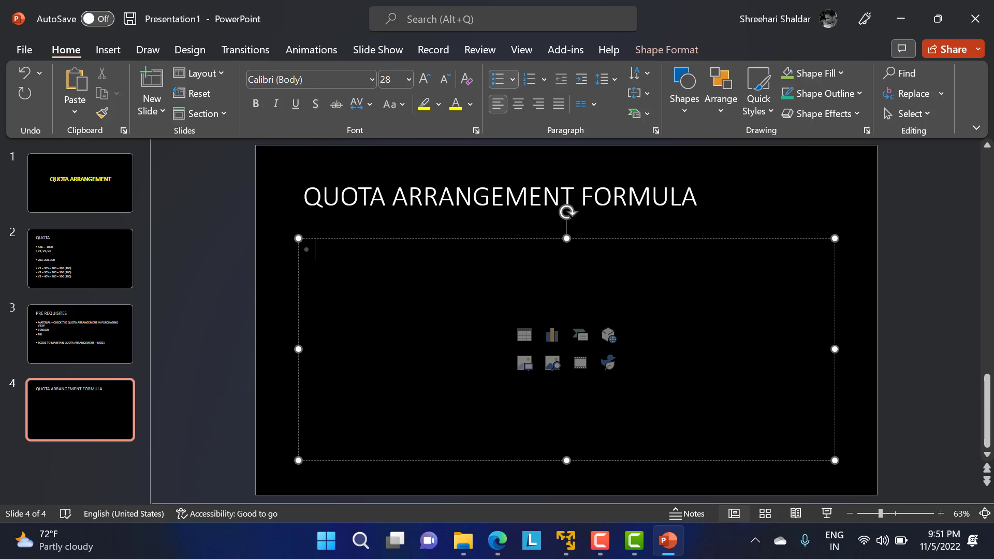
text(QA = )
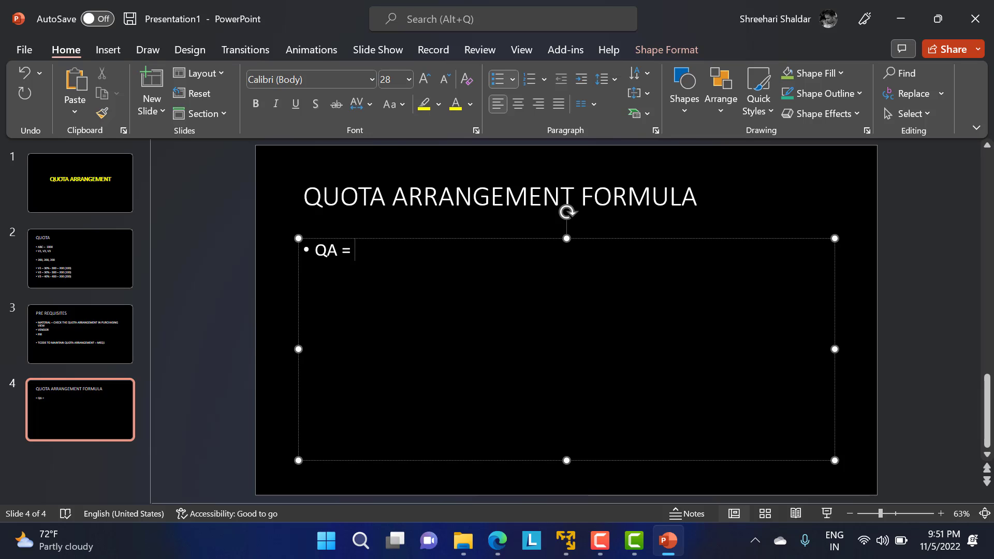
text((QUOTA ALLOTED )
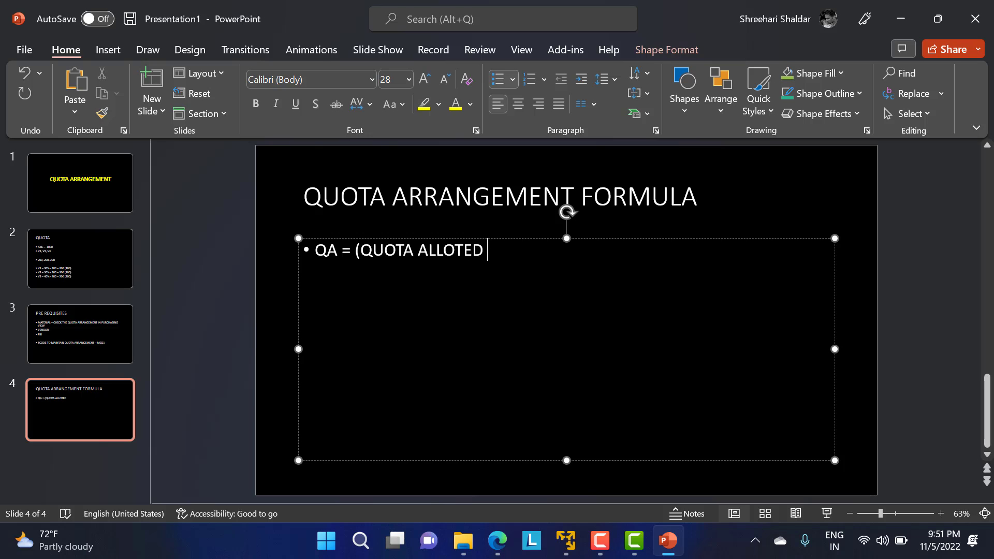
text(QTY )
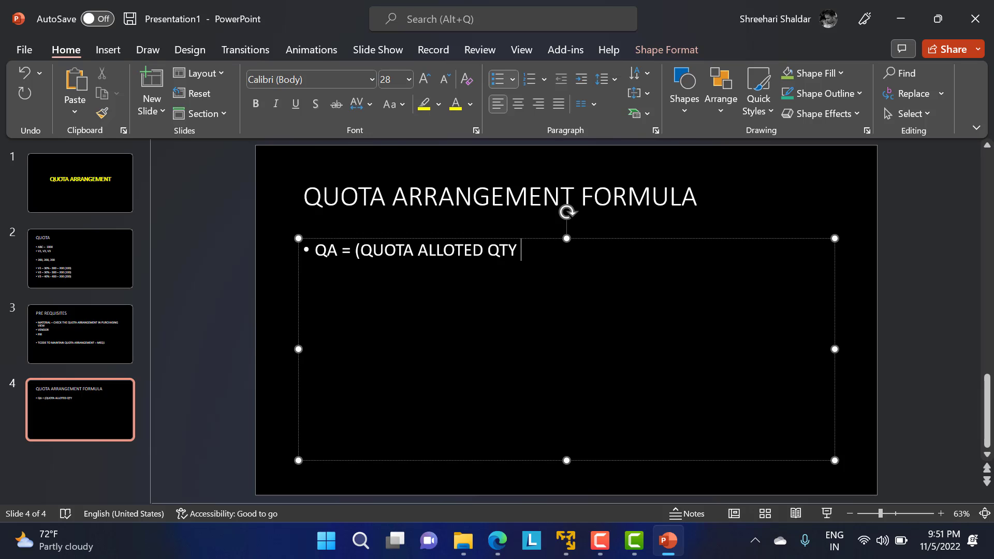
text(+ QUOT)
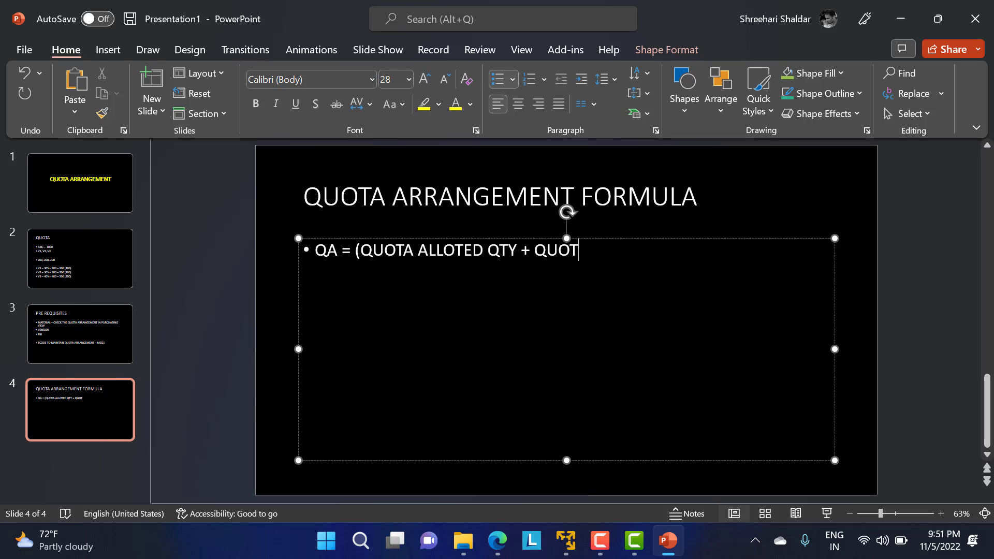
text(A BASE QTY))
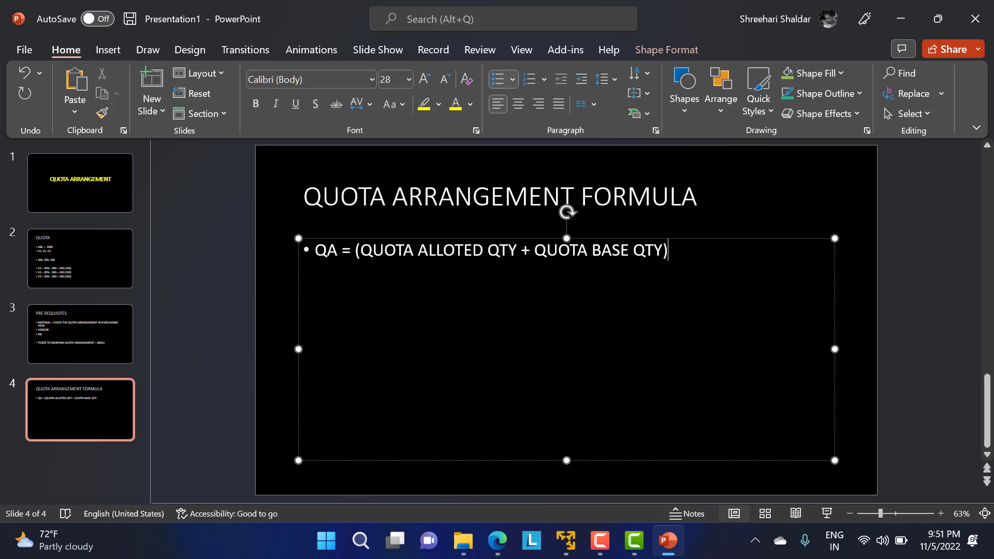
text( / QUOTA )
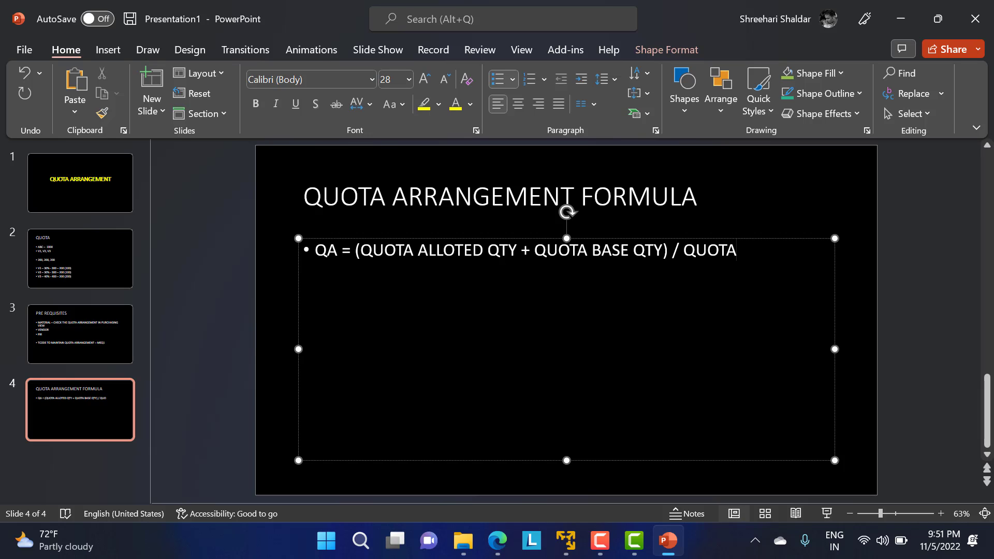
text(%)
Switch back to SAP and save the quota arrangement for the material in plant LT01
click(566, 540)
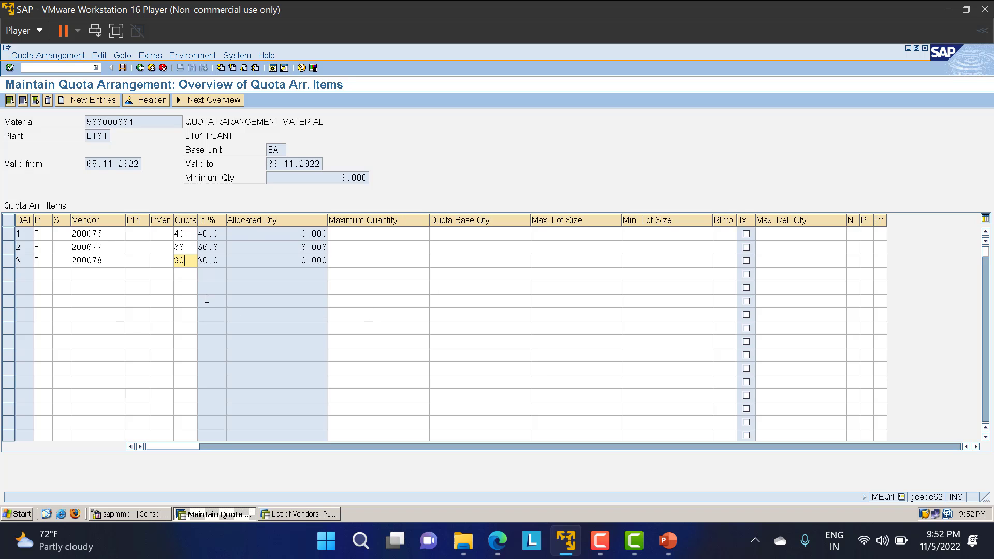
click(124, 69)
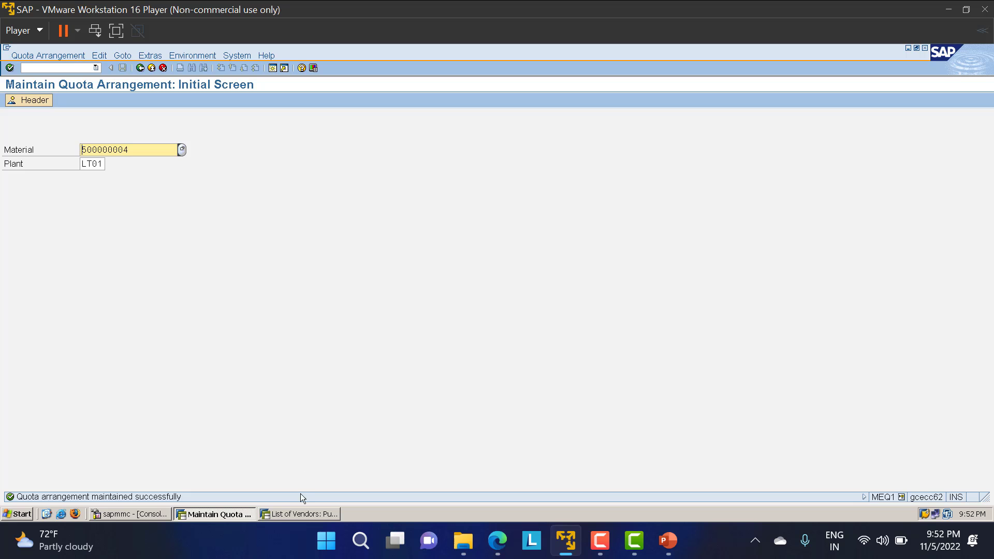
Switch to the vendor list session, leave the list, and open transaction ME51N to create a purchase requisition
click(303, 514)
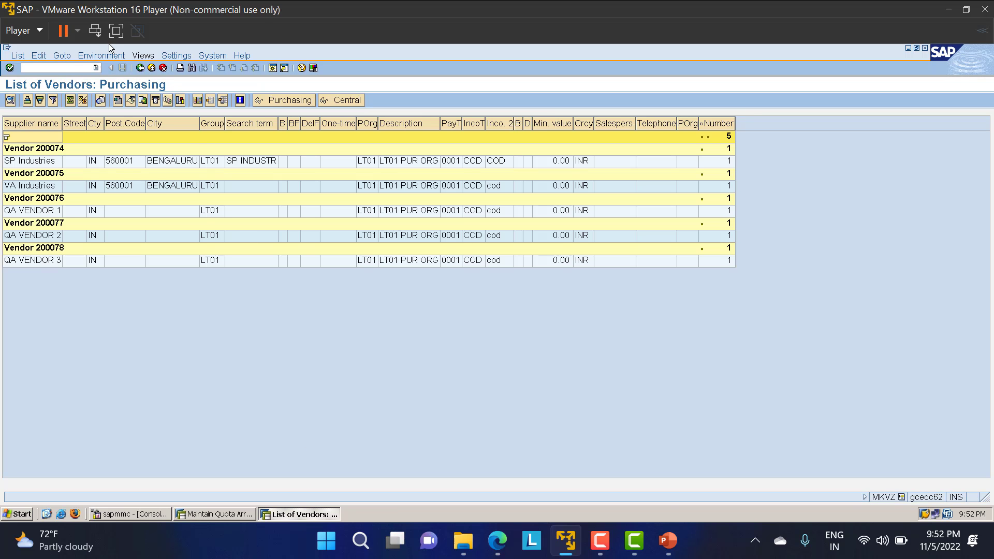
click(81, 66)
text(/)
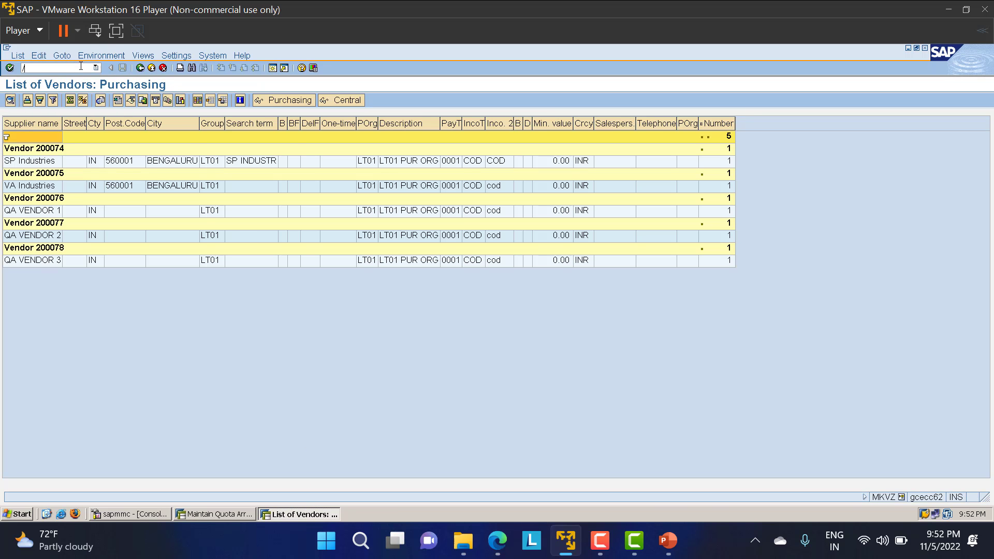
text(n)
key(Return)
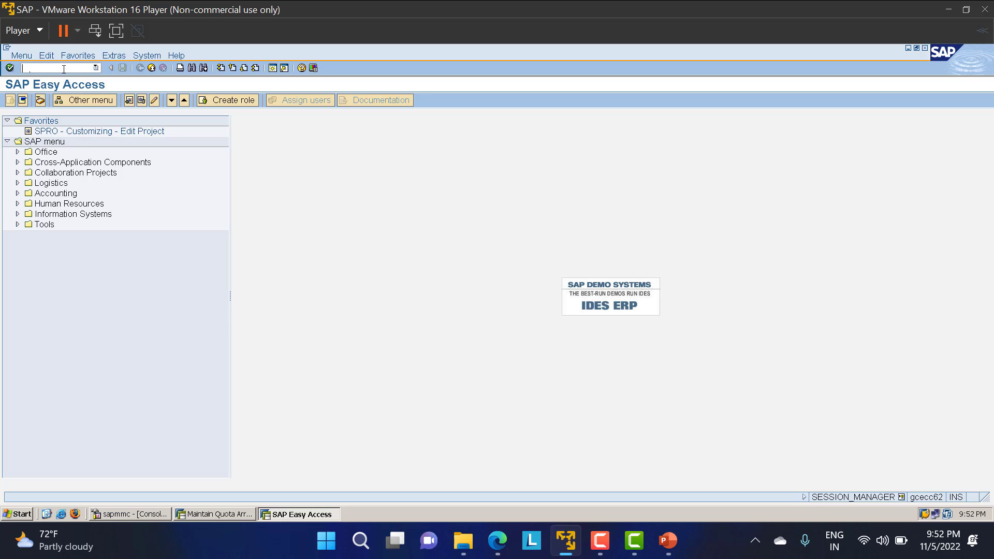
text(ME51N)
key(Return)
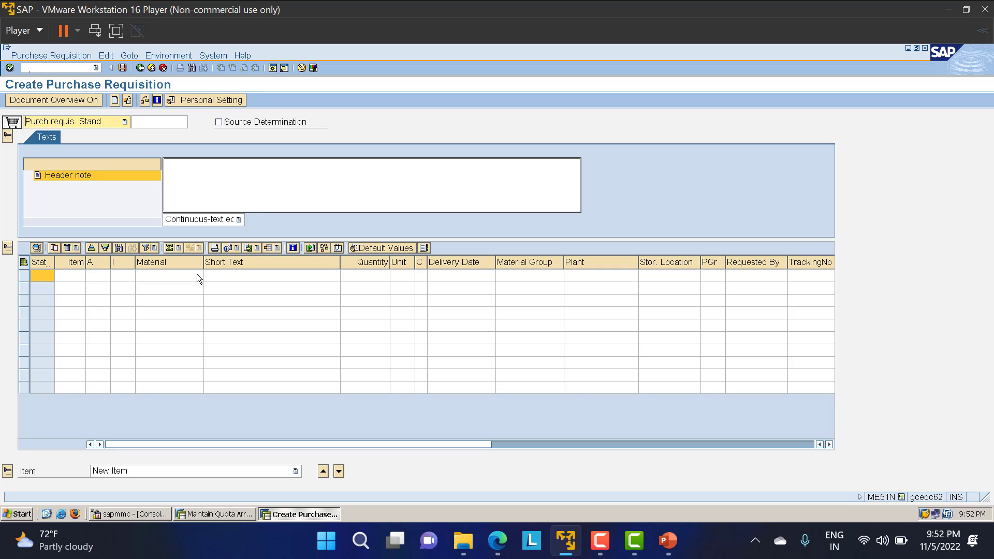
click(162, 276)
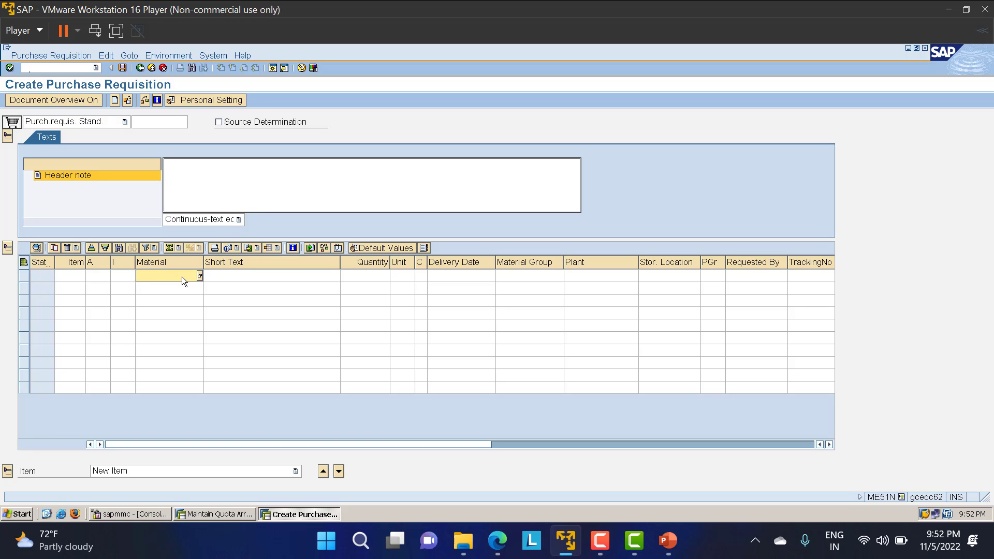
text(5)
key(Return)
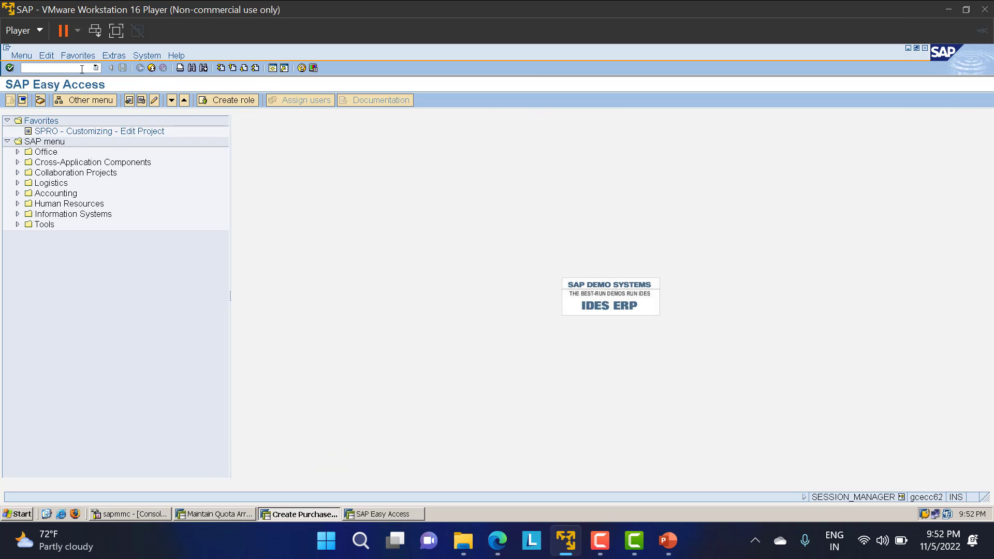
In the SAP Easy Access session, open transaction ME11, copy the material number from its initial screen, and exit the transaction
click(82, 69)
text(/nme11)
key(Return)
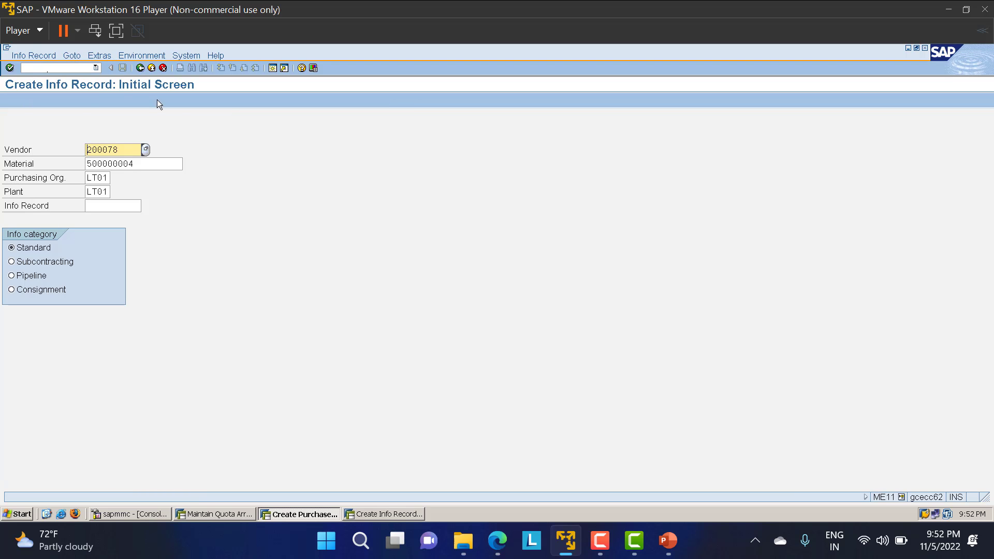
key(Tab)
key(ctrl+c)
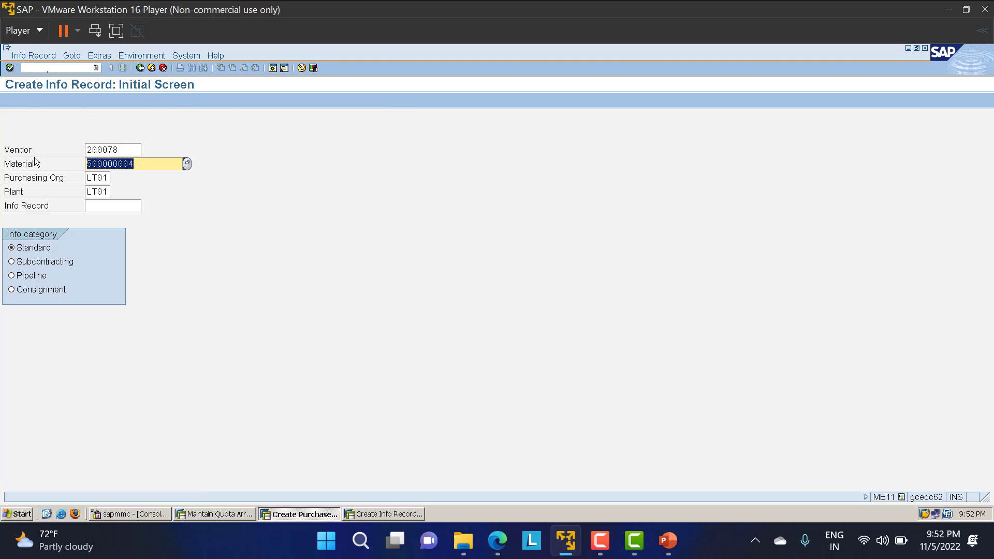
key(Home)
click(163, 68)
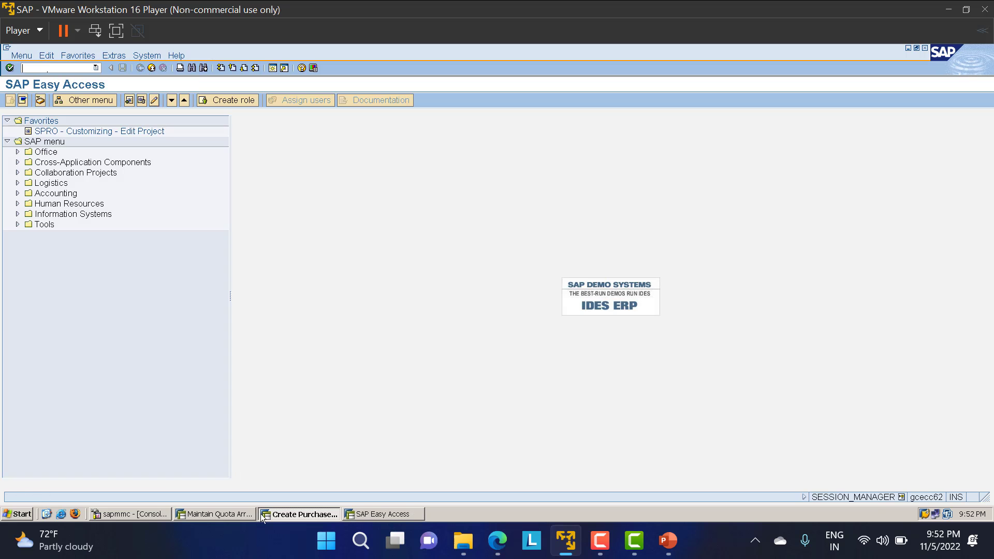
Return to the purchase requisition and enter material 500000004 with a quantity of 200 in the first item row
click(305, 514)
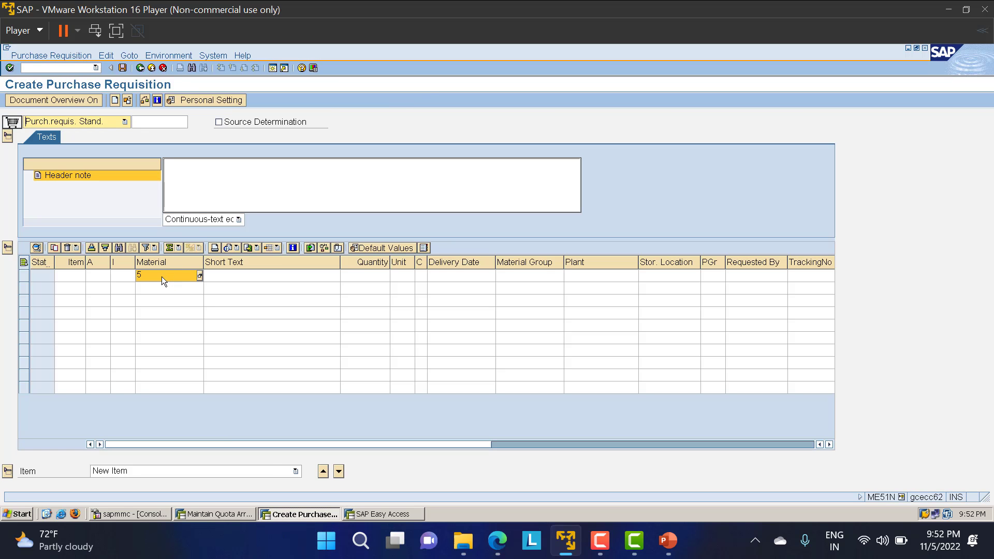
click(161, 276)
key(BackSpace)
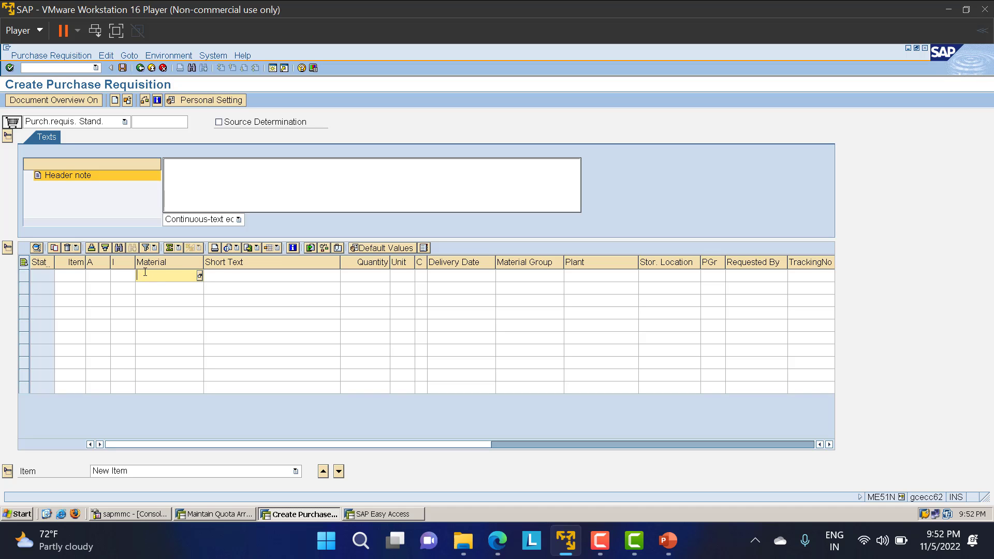
key(ctrl+v)
click(362, 278)
text(20)
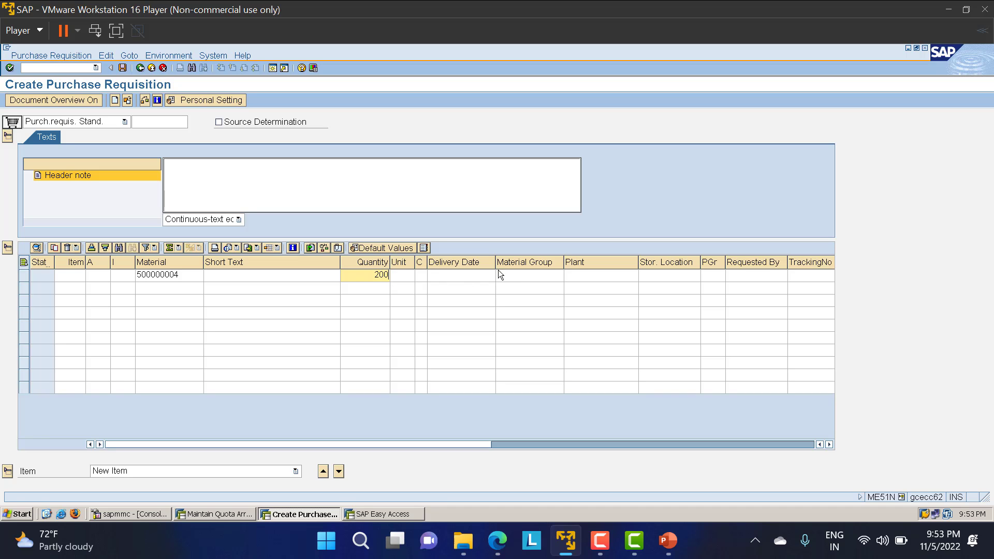
text(0)
Set both the plant and the storage location of the requisition item to LT01
click(591, 277)
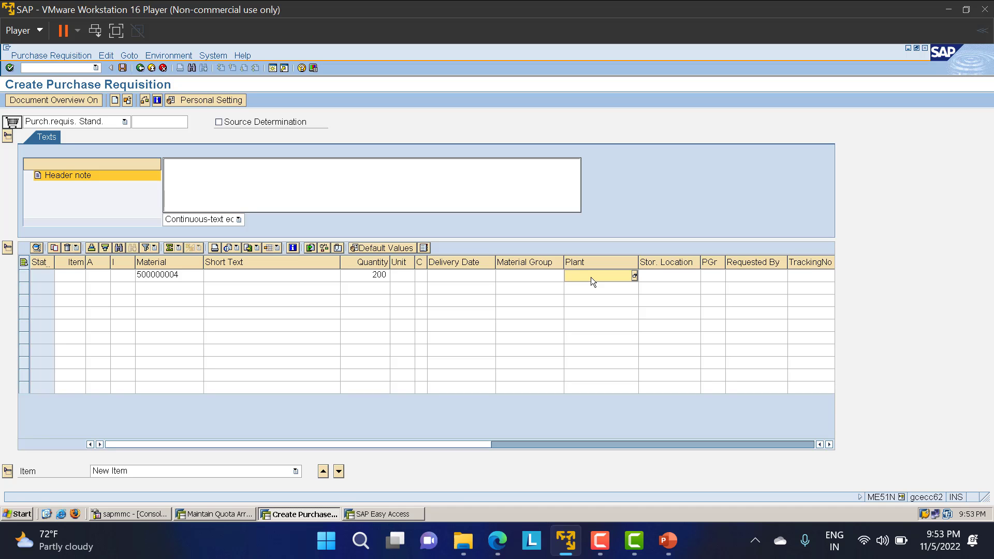
text(LT01)
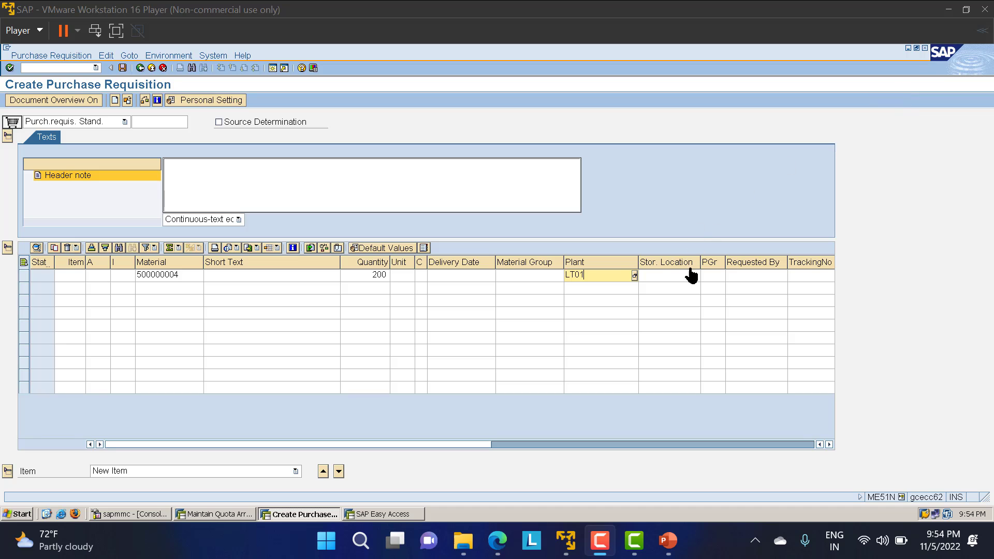
click(672, 278)
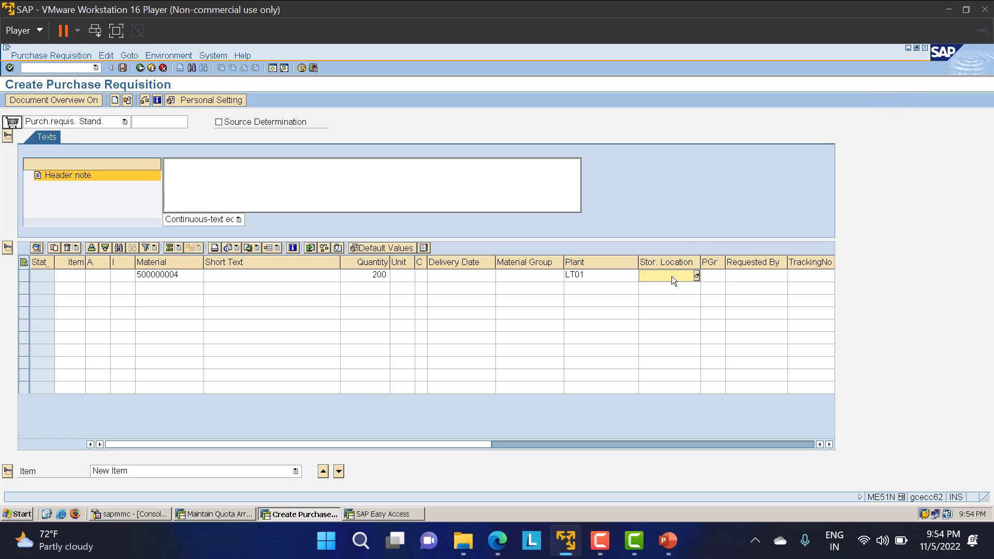
text(LT01)
key(Return)
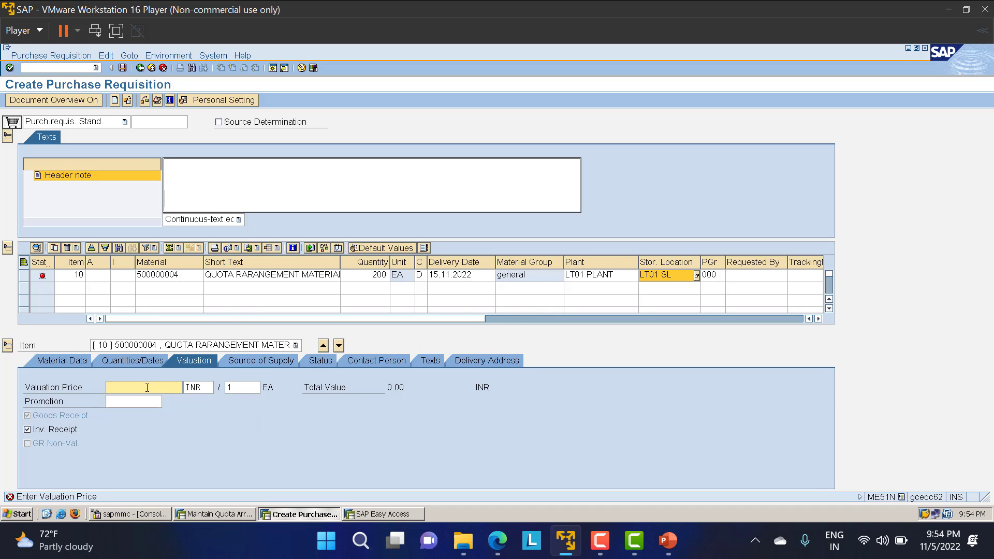
Set the requisition item's valuation price to 20 INR and display its source of supply details
text(20)
key(Return)
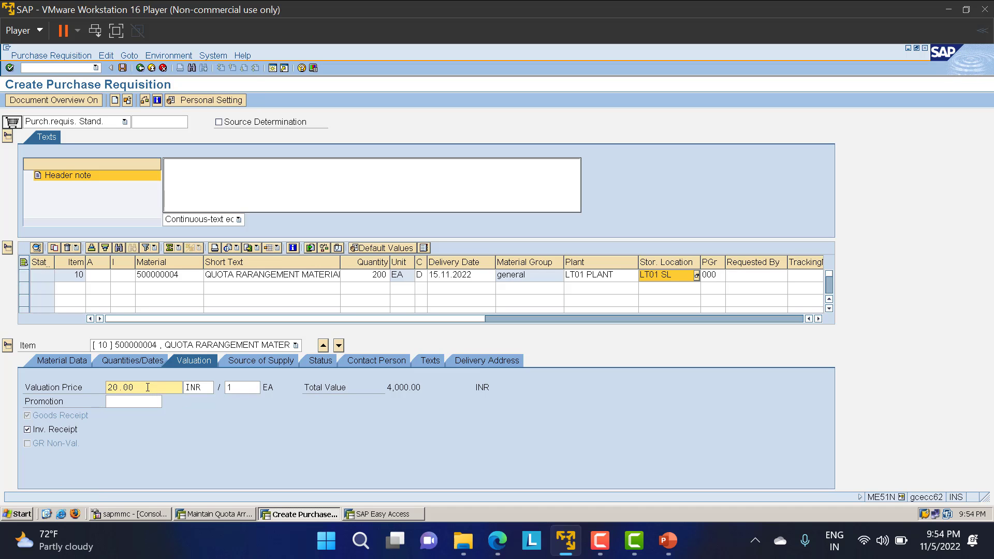
click(245, 359)
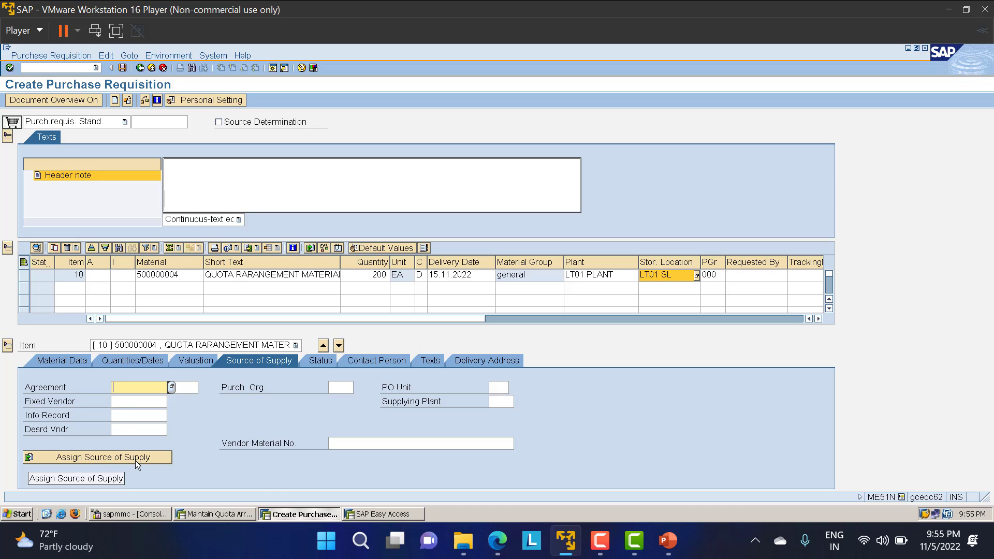
Switch to the quota arrangement session, open the items of the period valid from 05.11.2022, and examine each vendor's quota
click(216, 514)
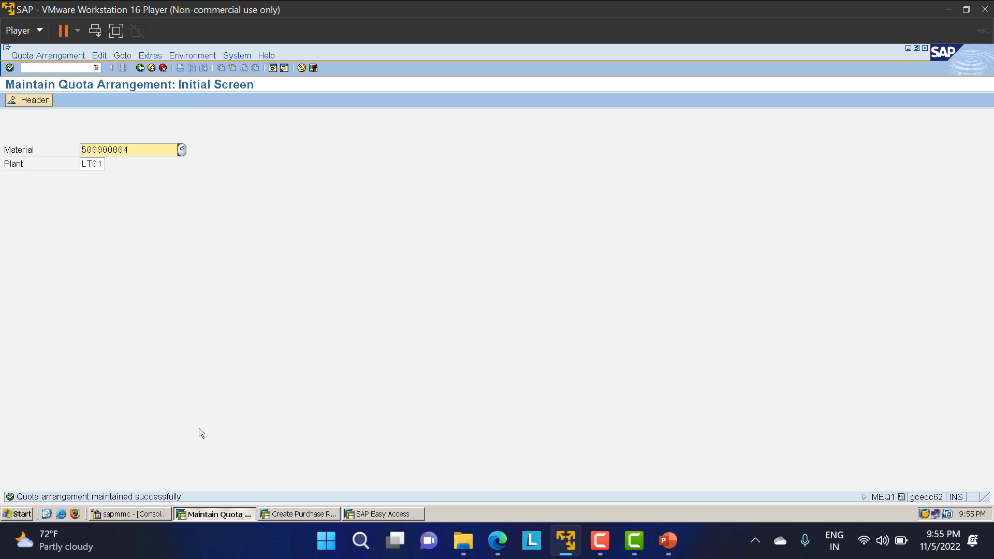
key(Return)
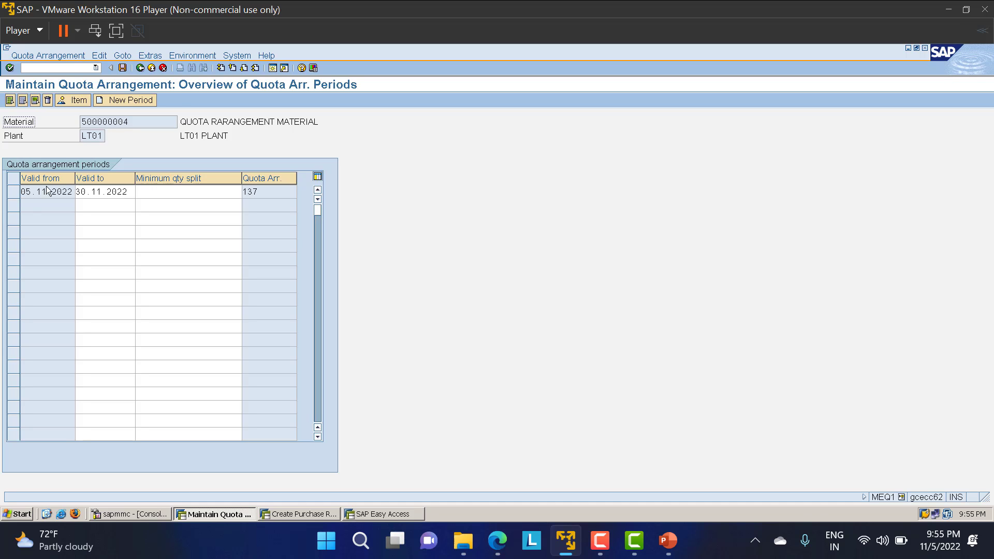
click(16, 195)
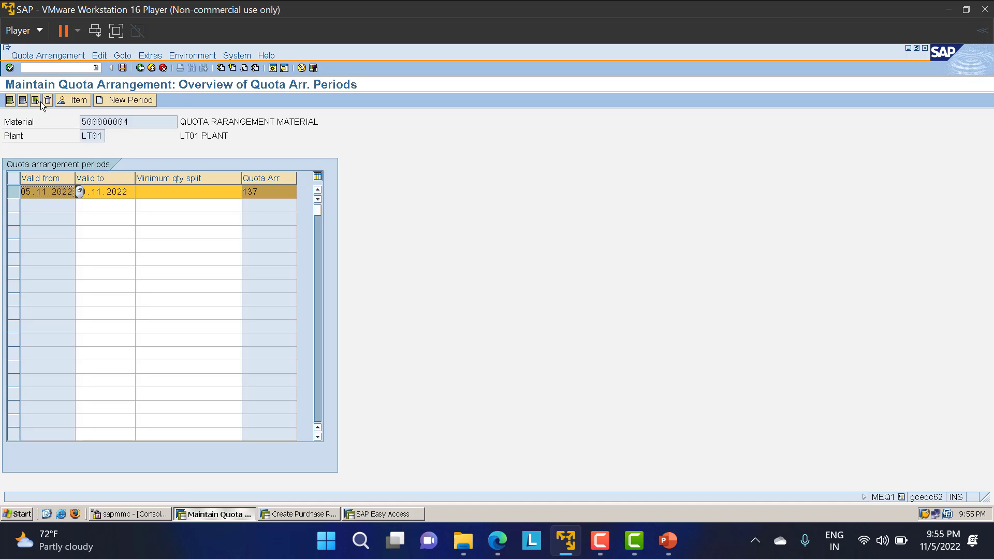
click(78, 101)
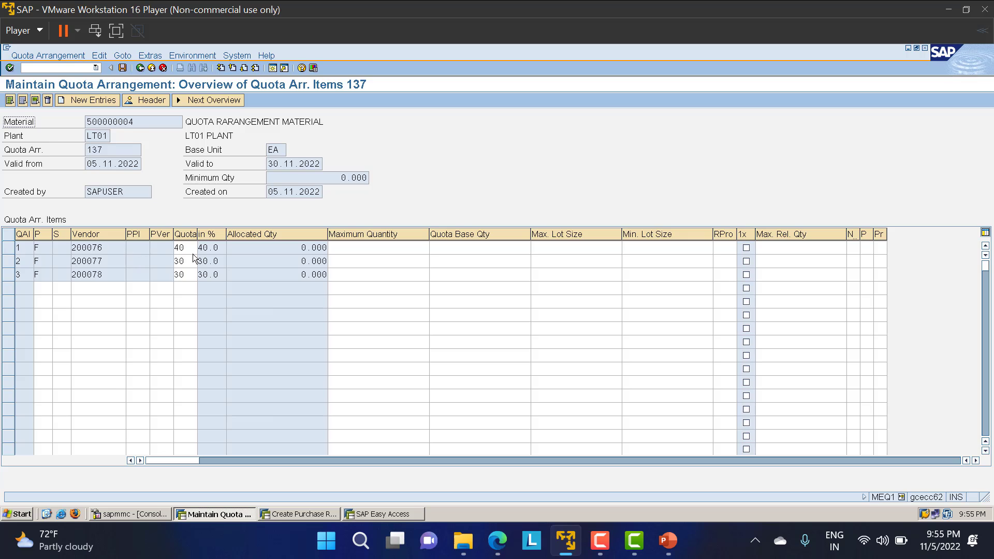
double_click(190, 249)
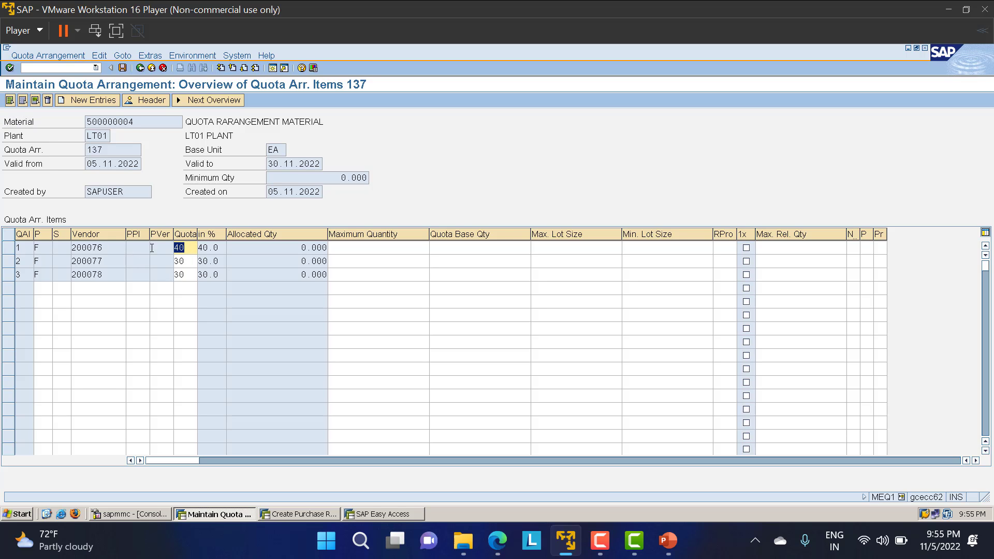
double_click(185, 263)
double_click(181, 274)
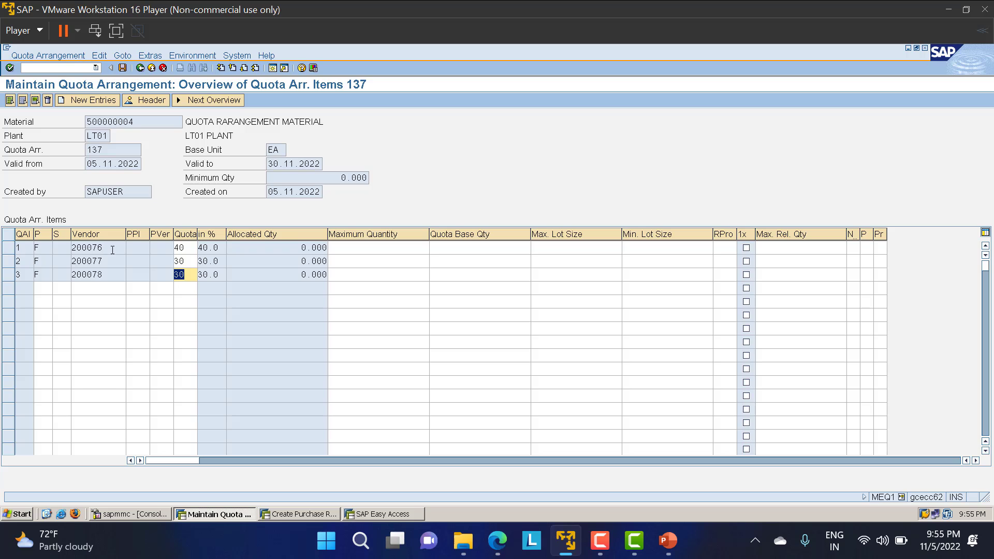
drag(112, 250, 53, 249)
double_click(181, 247)
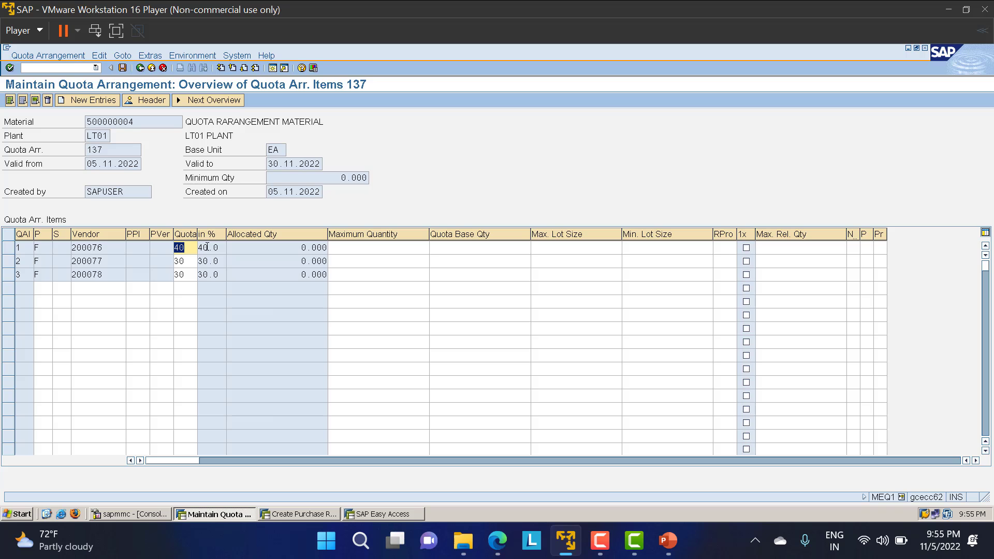
Assign a source of supply to the requisition item and compare its fixed vendor with the first quota arrangement item
key(alt+Tab)
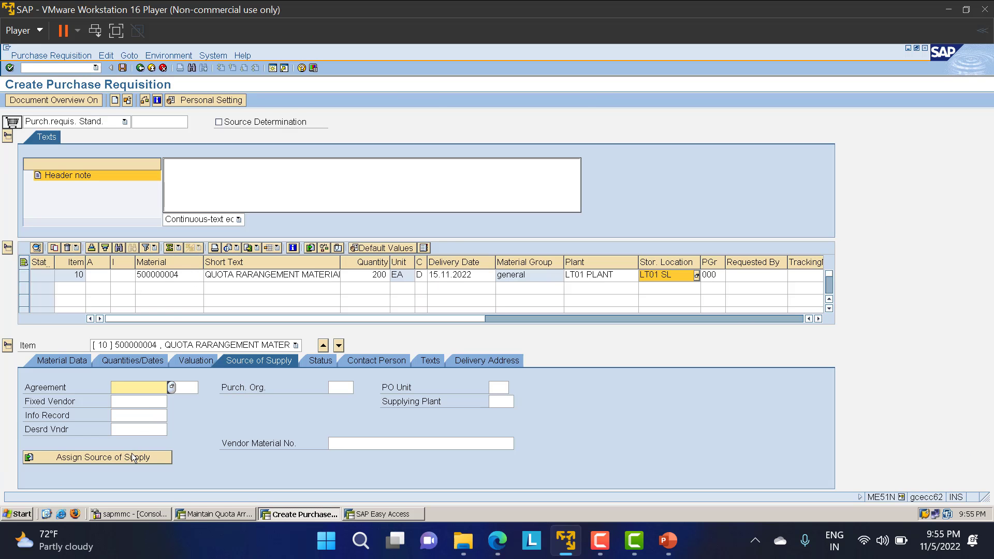
click(105, 458)
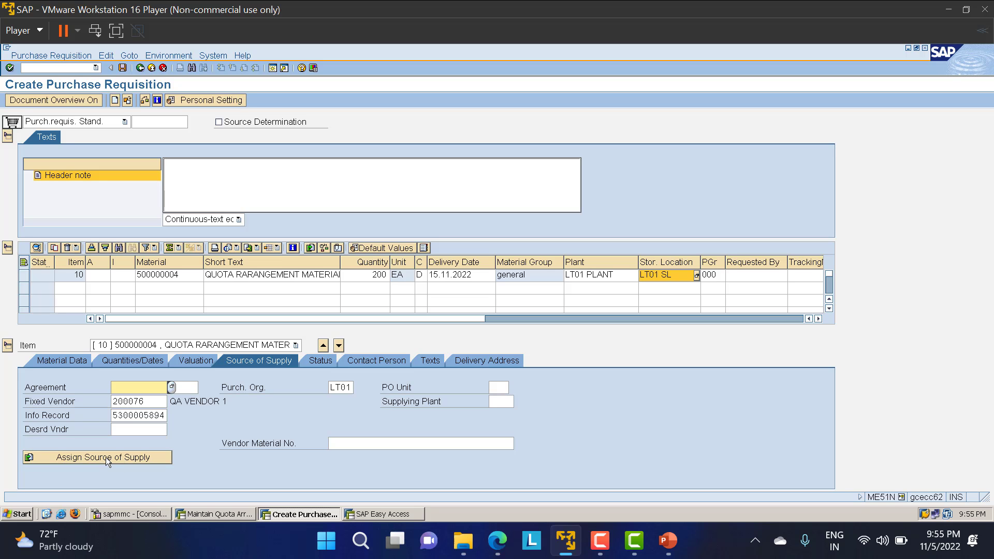
drag(151, 402, 79, 402)
key(alt+Tab)
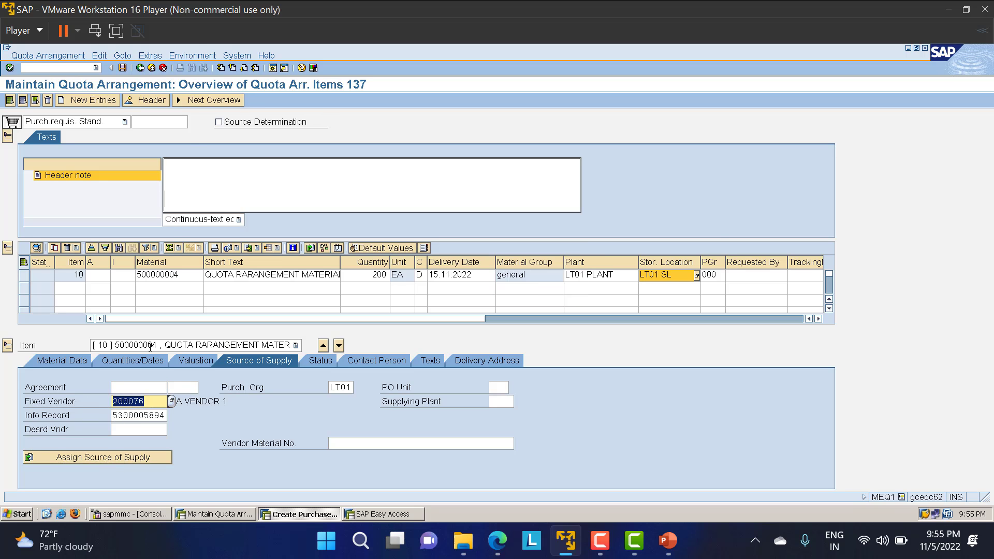
double_click(108, 251)
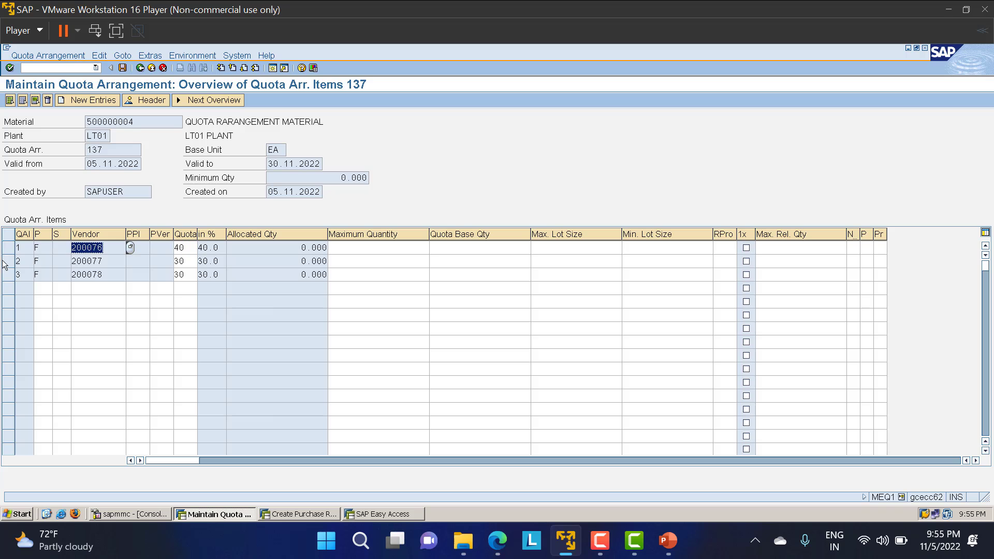
Return to the purchase requisition, run the check on it, and save it
key(alt+Tab)
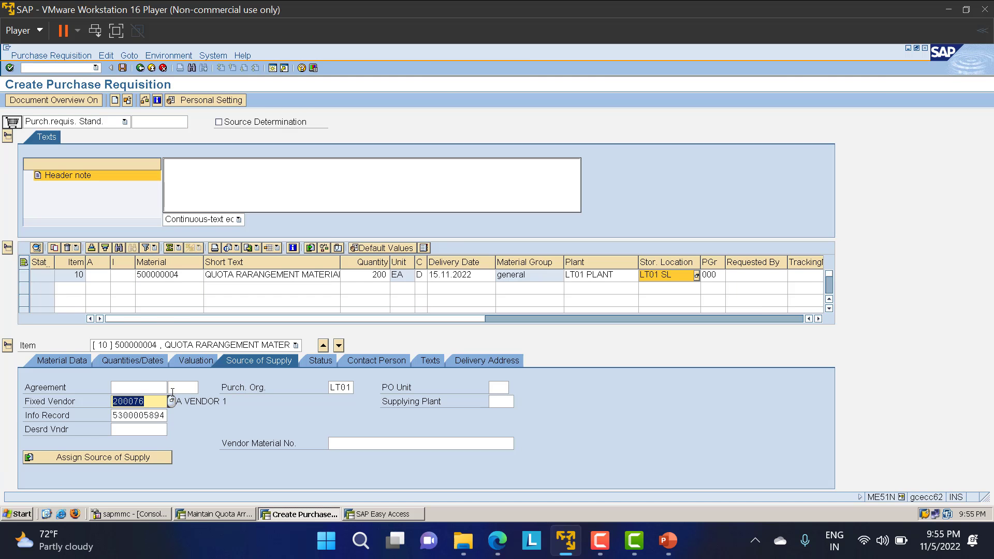
click(145, 100)
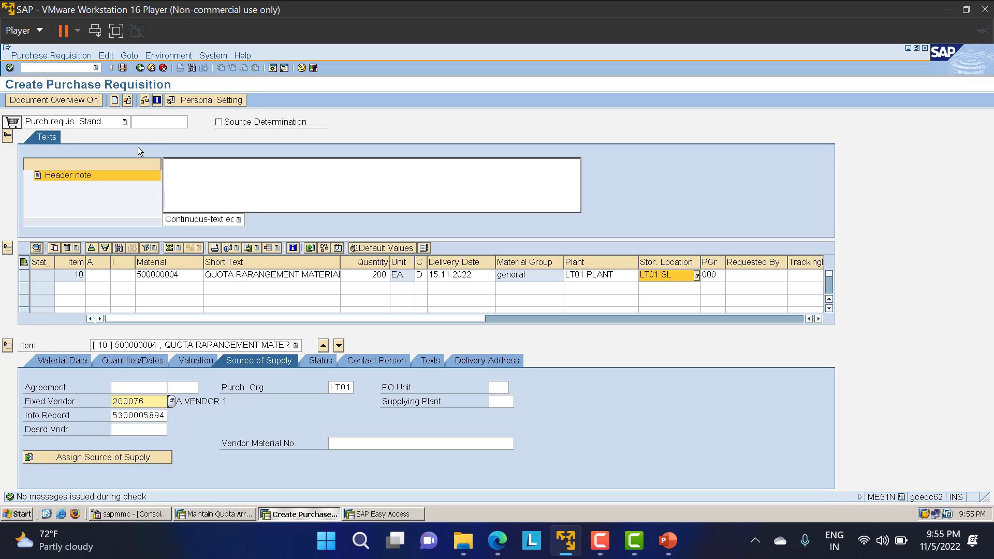
click(123, 68)
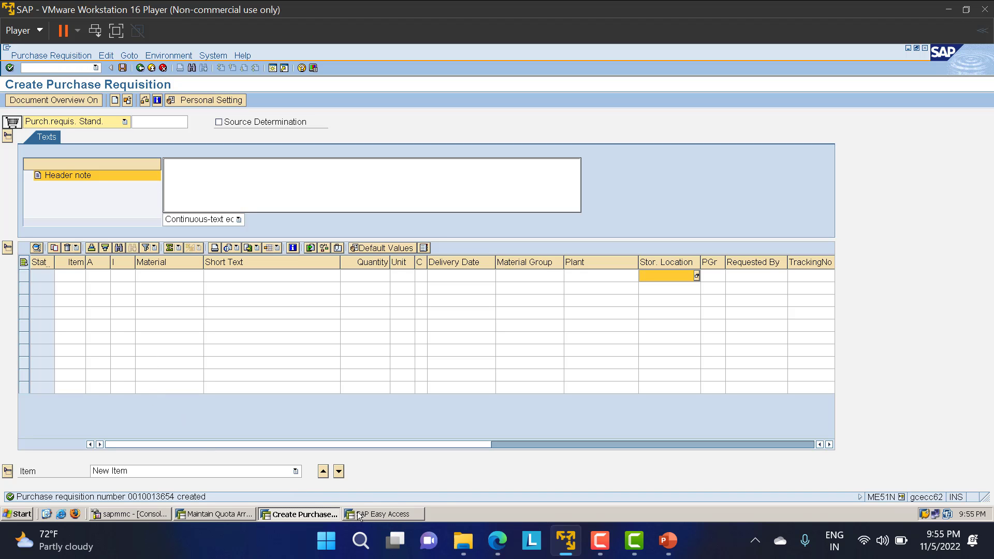
In the quota arrangement session, reopen the items of the period valid from 05.11.2022 to check the vendors' allocated quantities
click(226, 514)
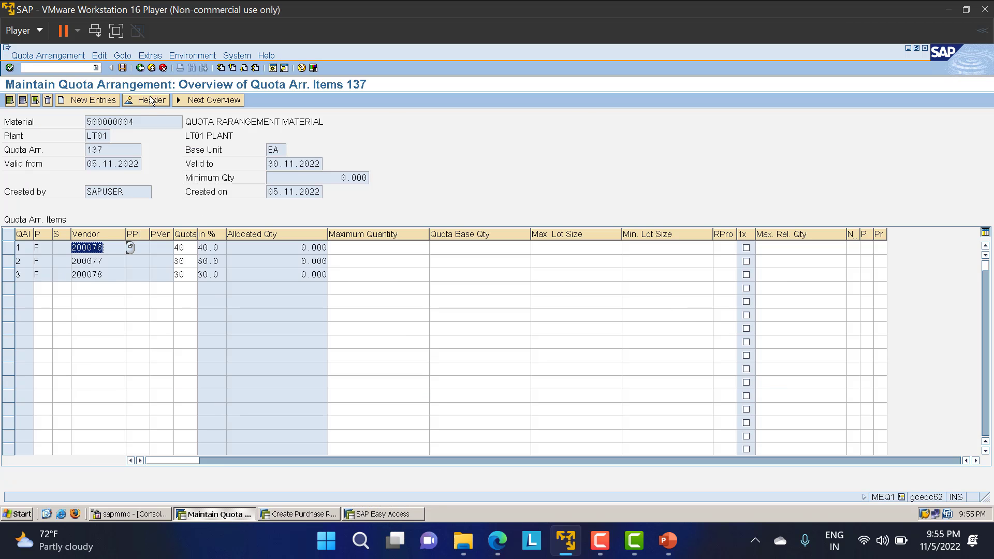
click(141, 68)
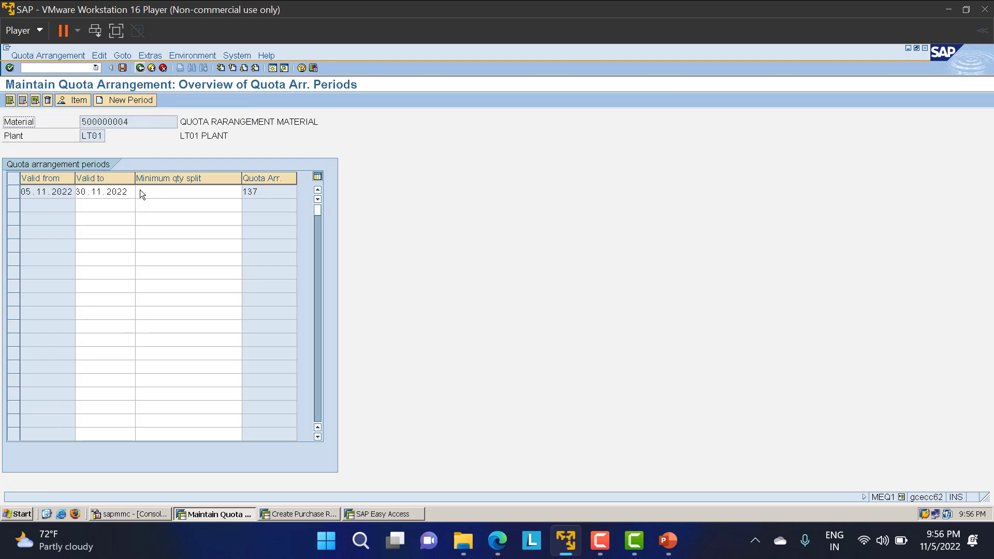
click(15, 192)
click(72, 99)
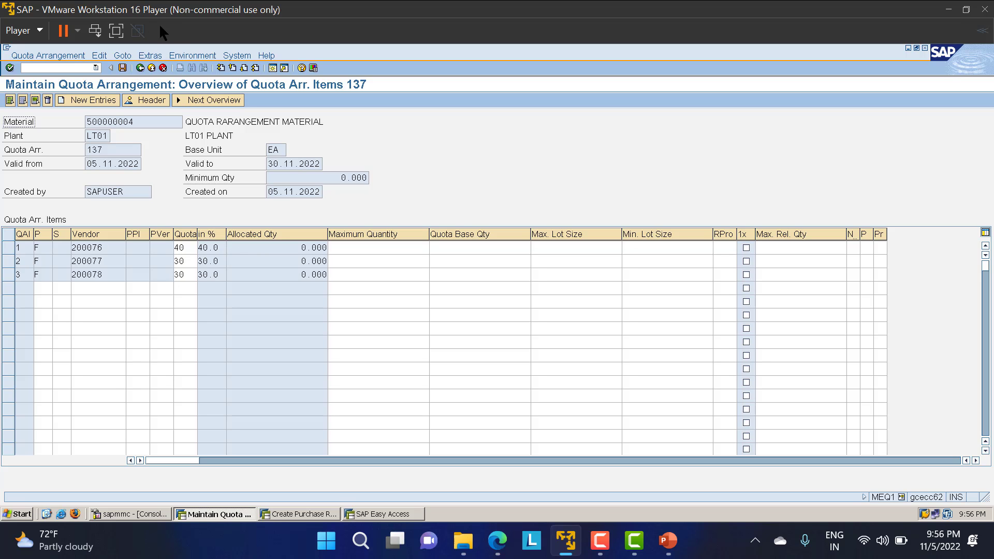
Reload the quota arrangement items of the period valid from 05.11.2022, examine the first vendor's allocated quantity, and return to the initial screen
click(140, 67)
click(140, 68)
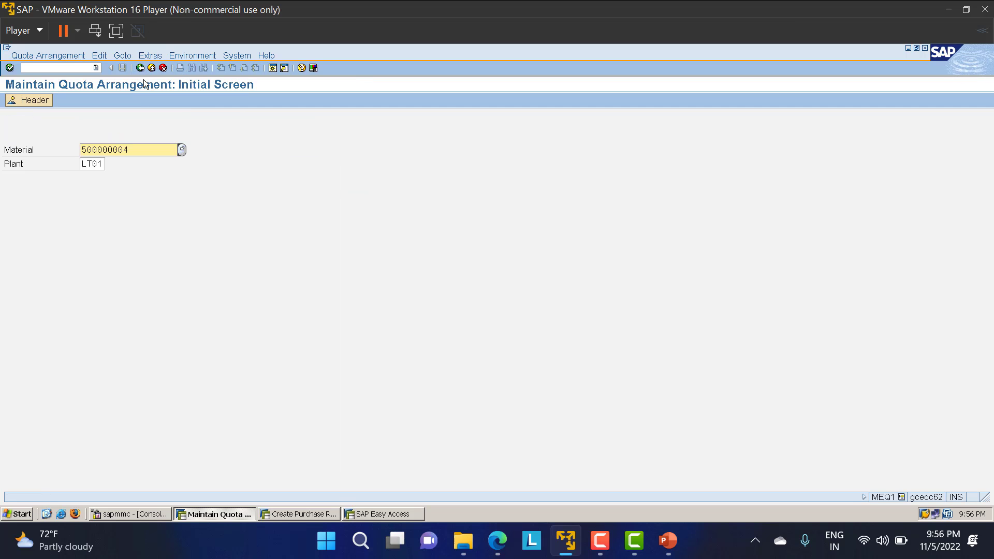
key(Return)
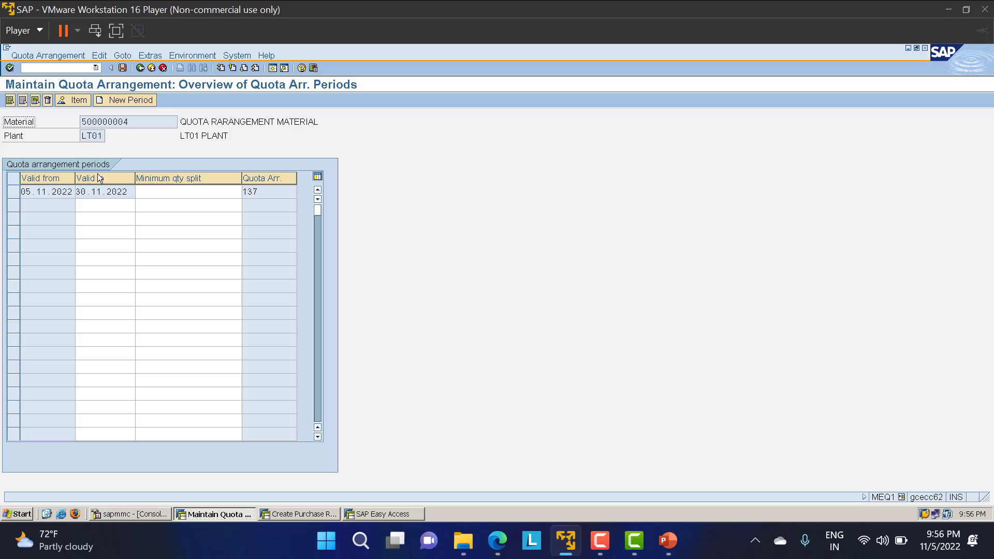
click(10, 191)
click(72, 100)
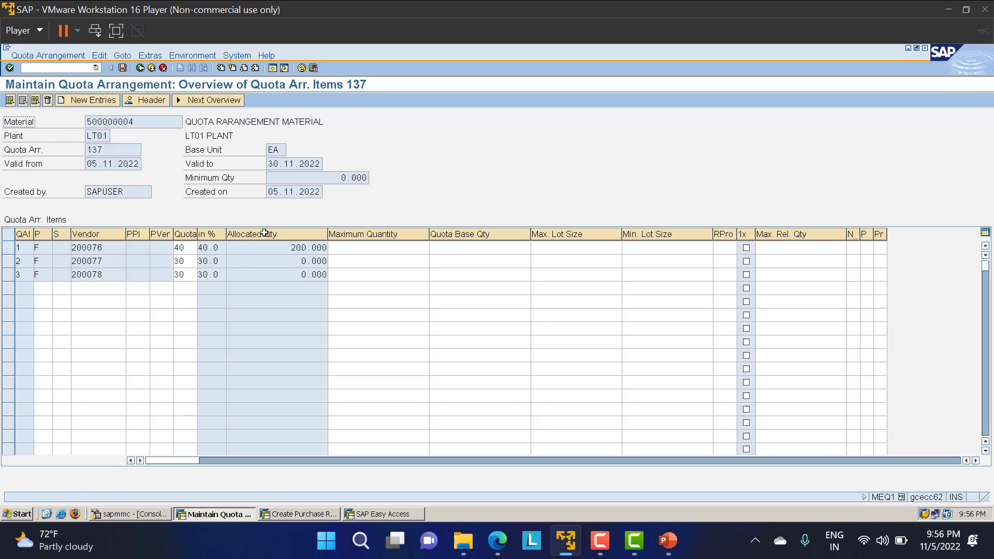
drag(290, 247, 325, 247)
click(251, 249)
drag(298, 253, 337, 253)
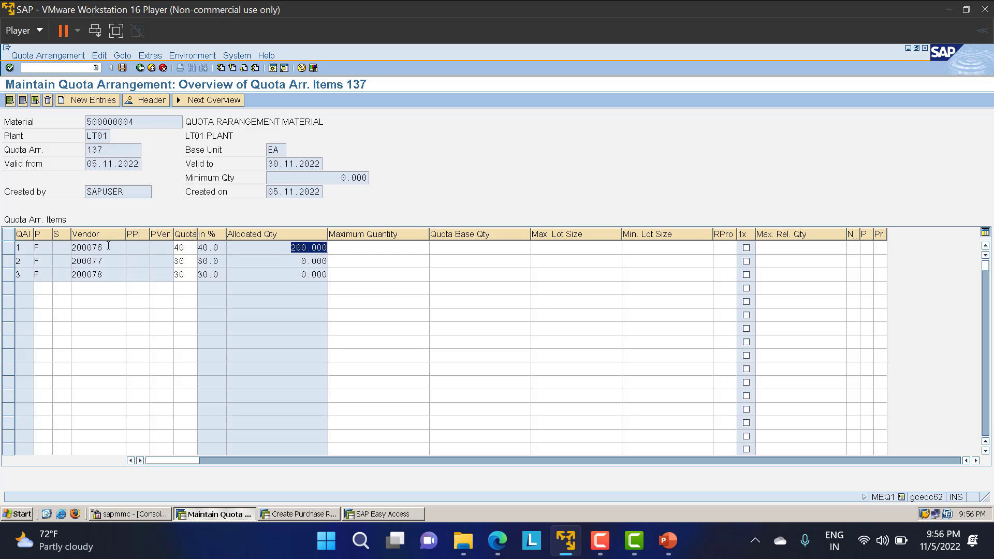
click(141, 69)
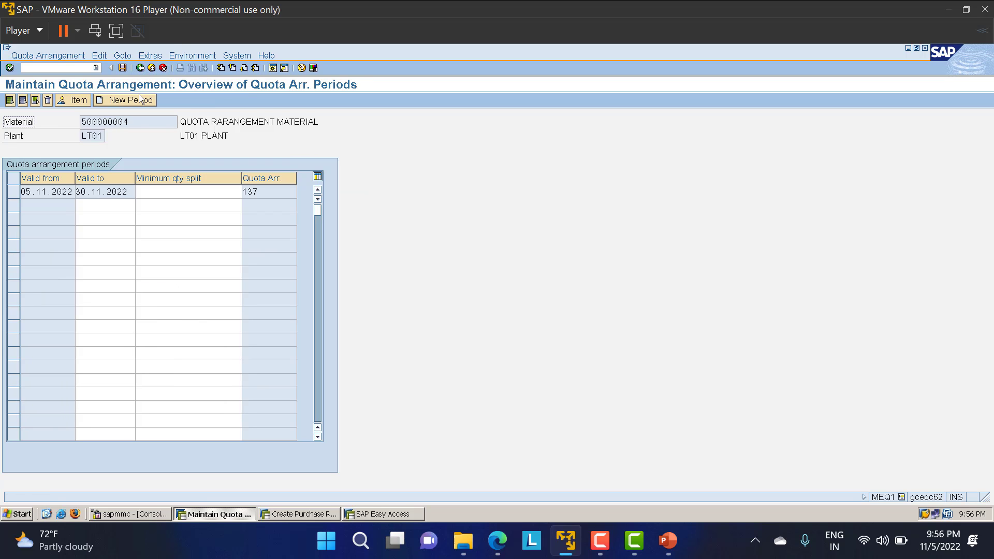
click(140, 68)
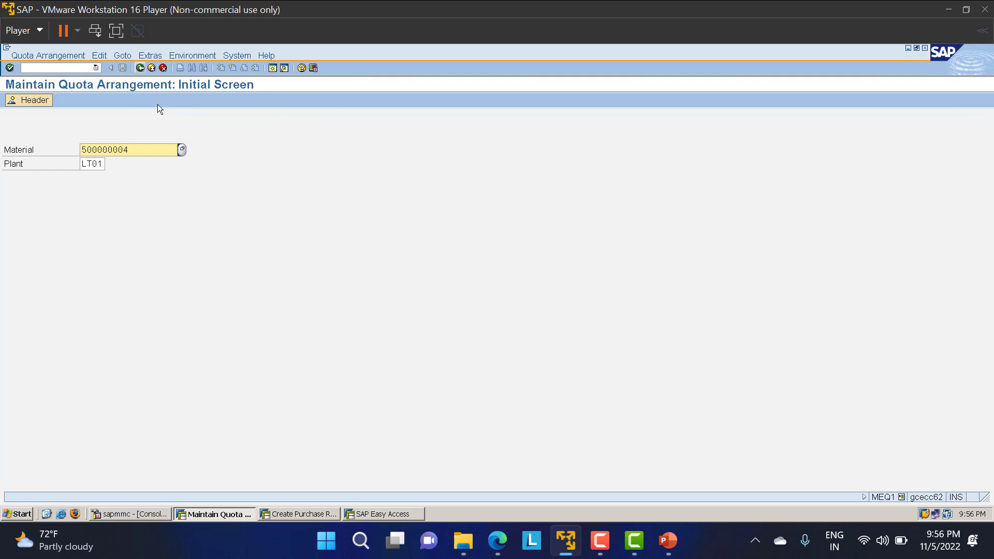
In the purchase requisition session, enter an item for material 500000004 with quantity 200, plant LT01, storage location LT01 and valuation price 20 INR
click(299, 513)
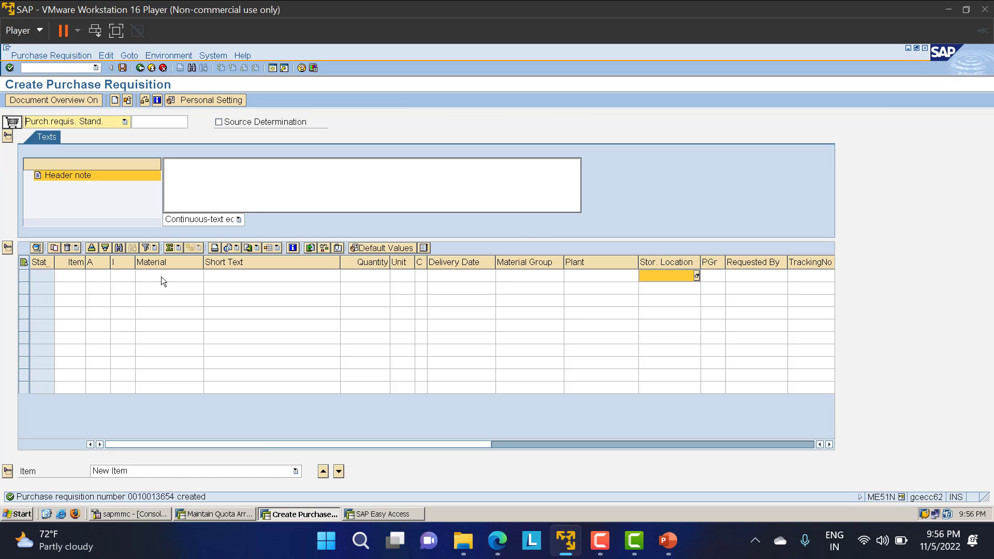
click(161, 277)
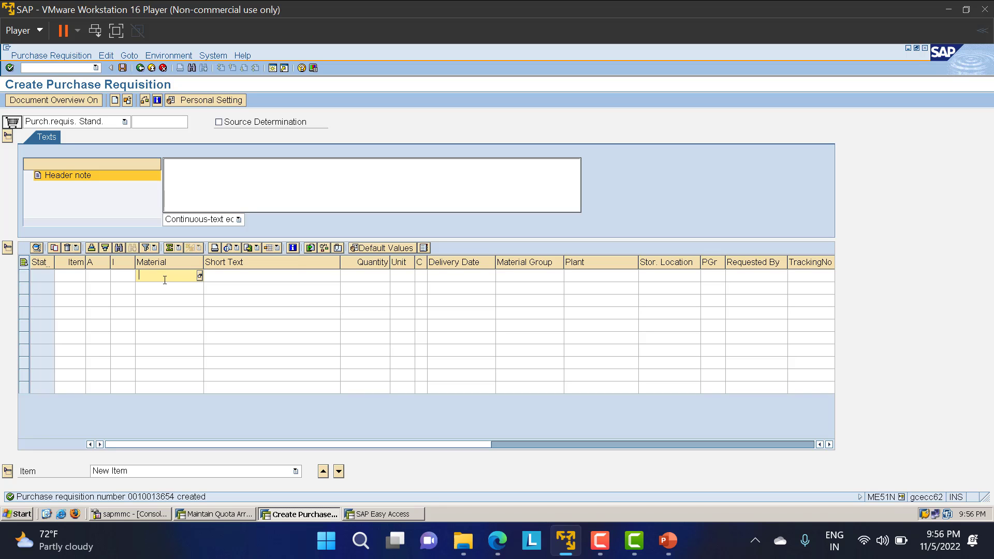
text(500000004)
click(370, 276)
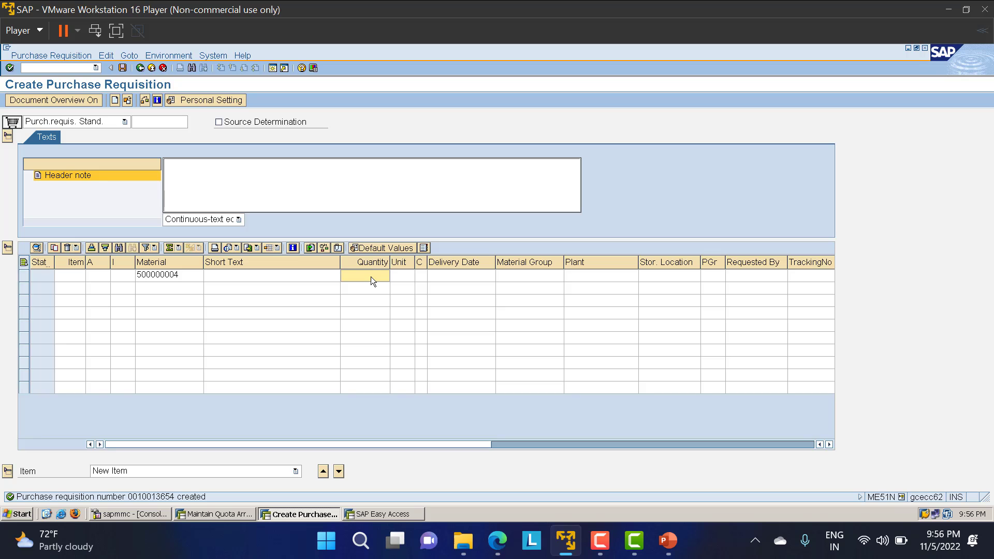
text(200)
key(Tab)
key(Tab)
key(Tab)
key(Tab)
key(Tab)
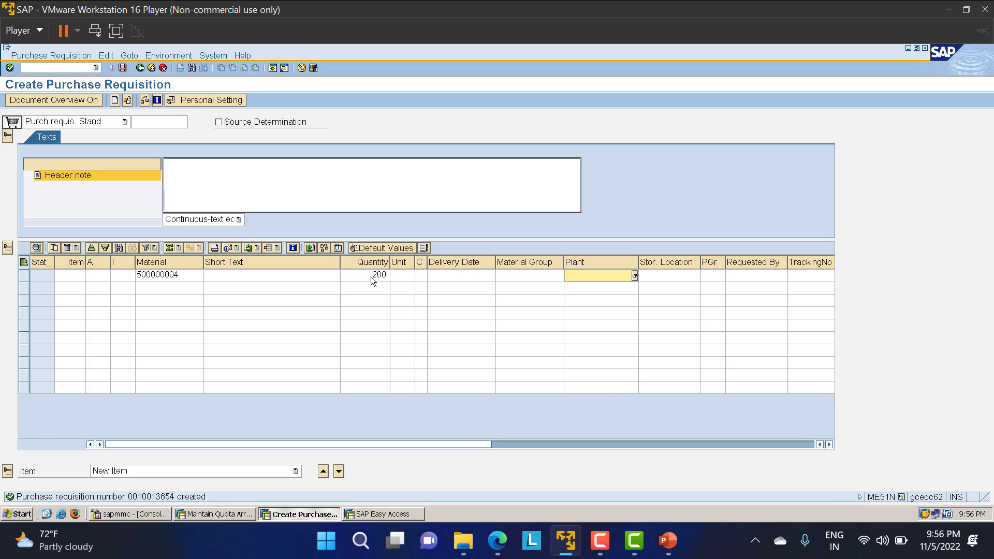
text(LT01)
key(Tab)
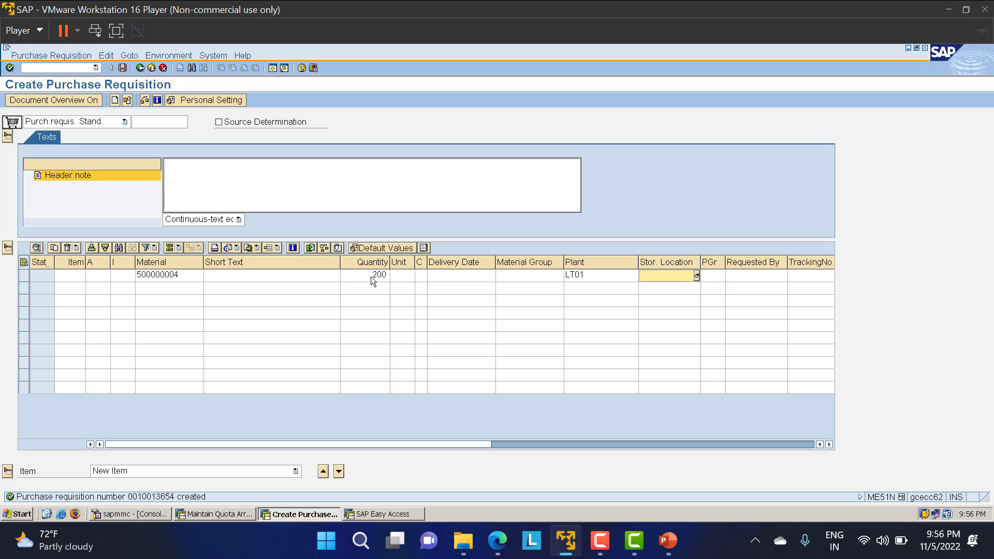
text(LT01)
key(Return)
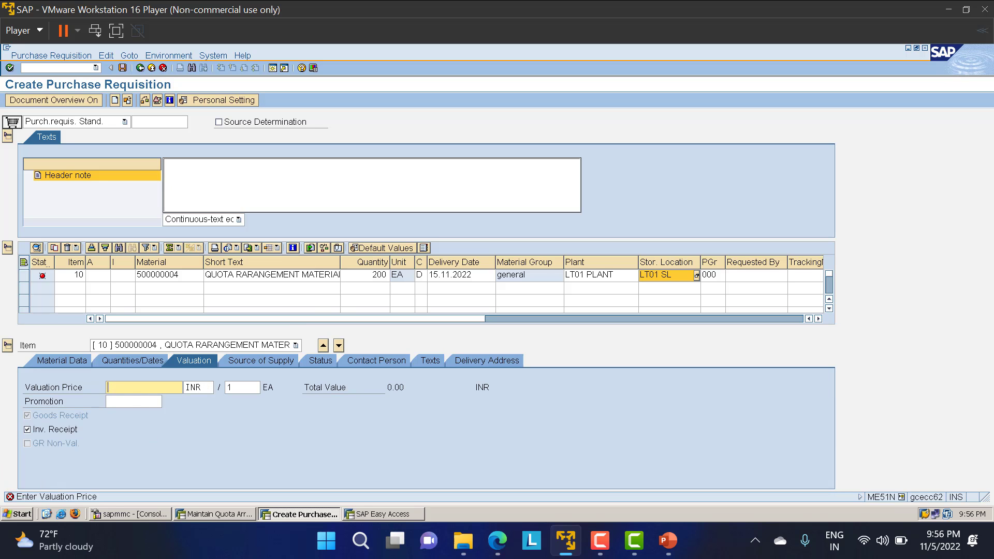
text(20)
key(Return)
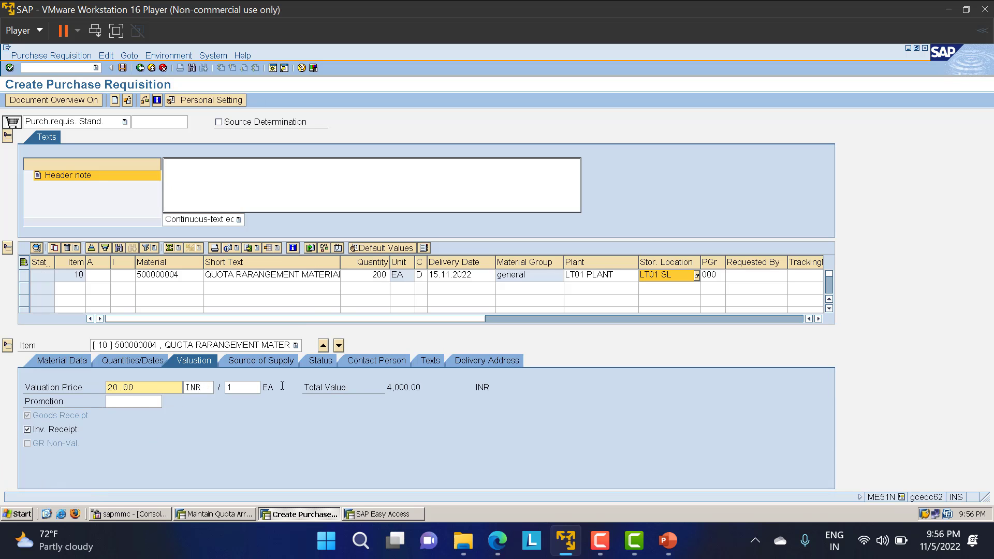
Assign a source of supply to the new requisition item and save the requisition after checking its fixed vendor
click(244, 362)
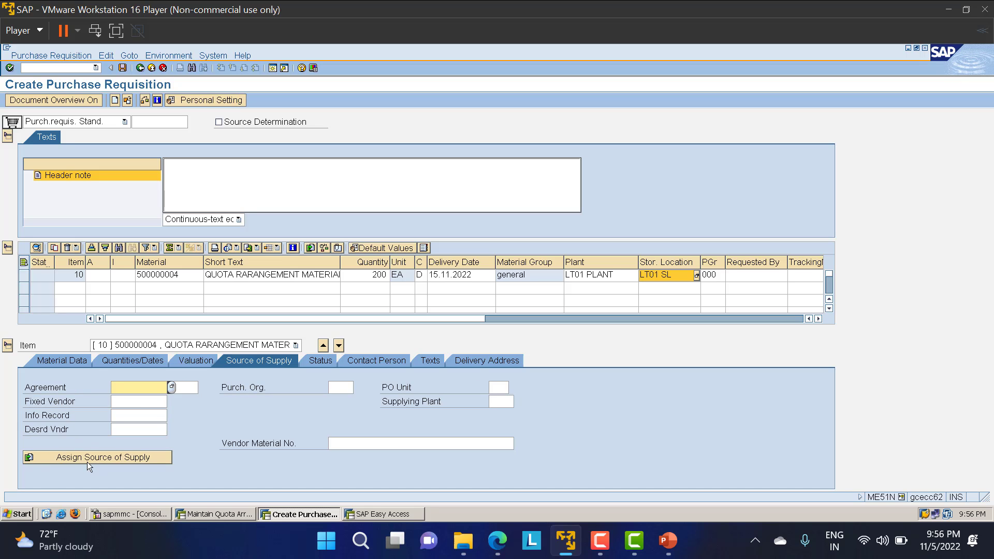
click(123, 458)
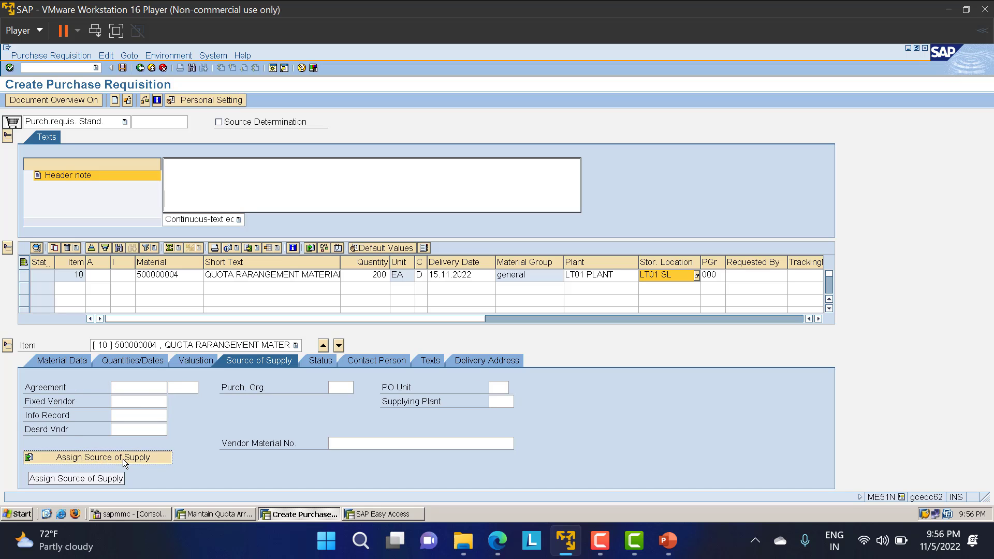
drag(148, 402, 89, 408)
click(155, 403)
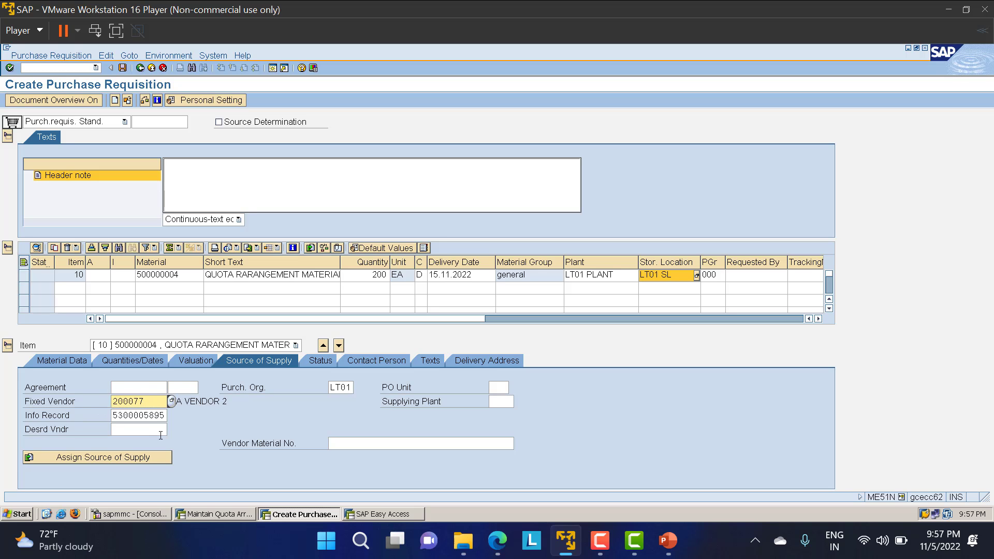
key(alt+Tab)
key(alt+Tab)
click(122, 67)
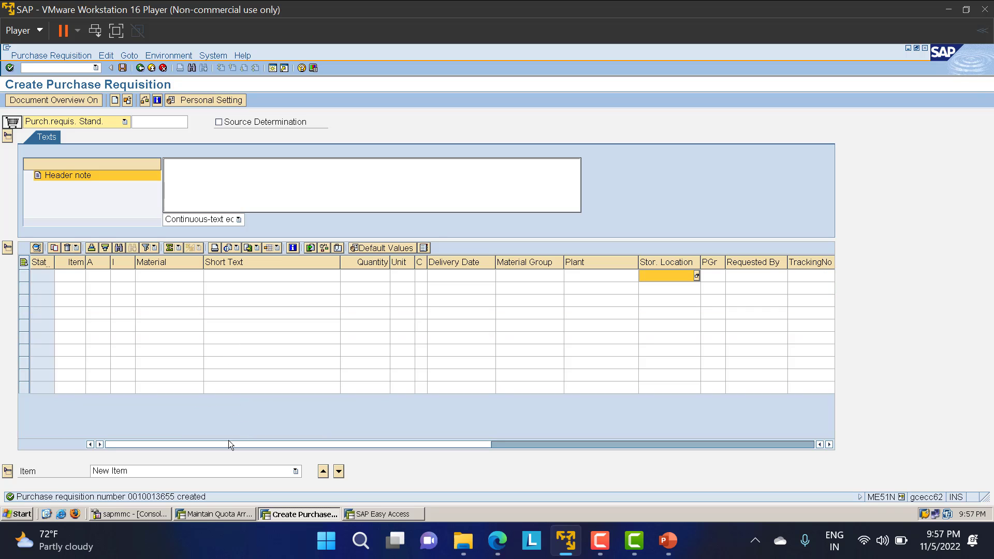
In the quota arrangement session, open the period's items and compare the second vendor's allocated quantity with the third vendor's quota
click(224, 514)
key(Return)
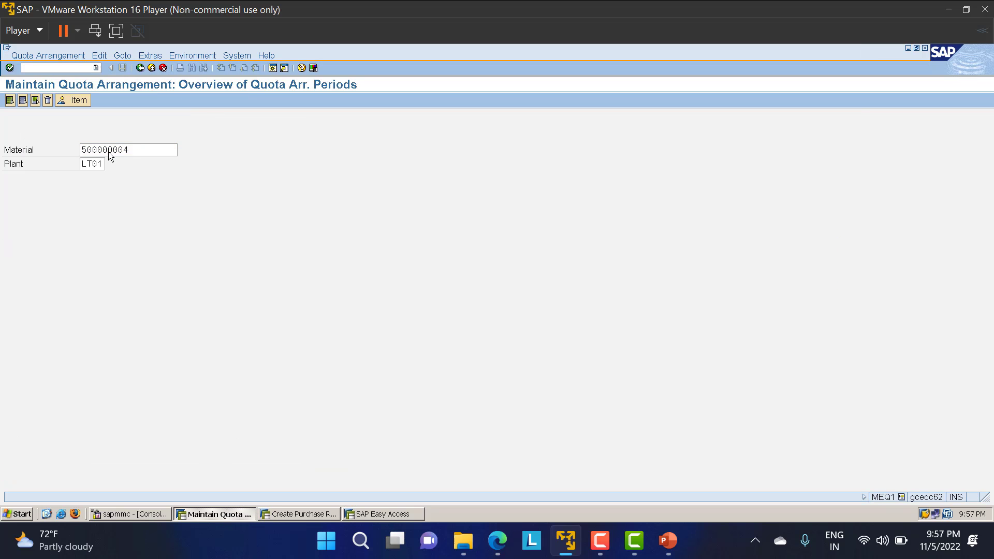
click(13, 191)
click(70, 101)
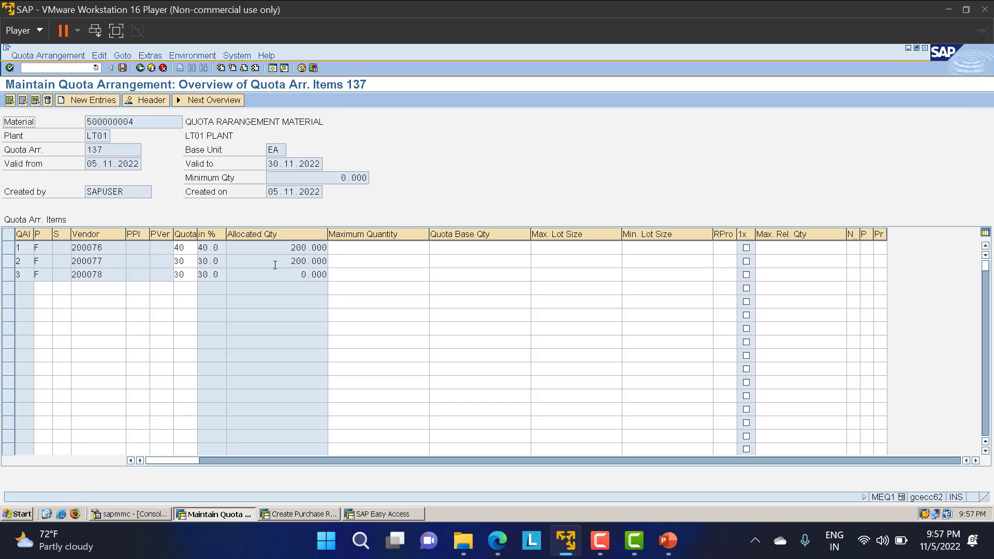
double_click(304, 262)
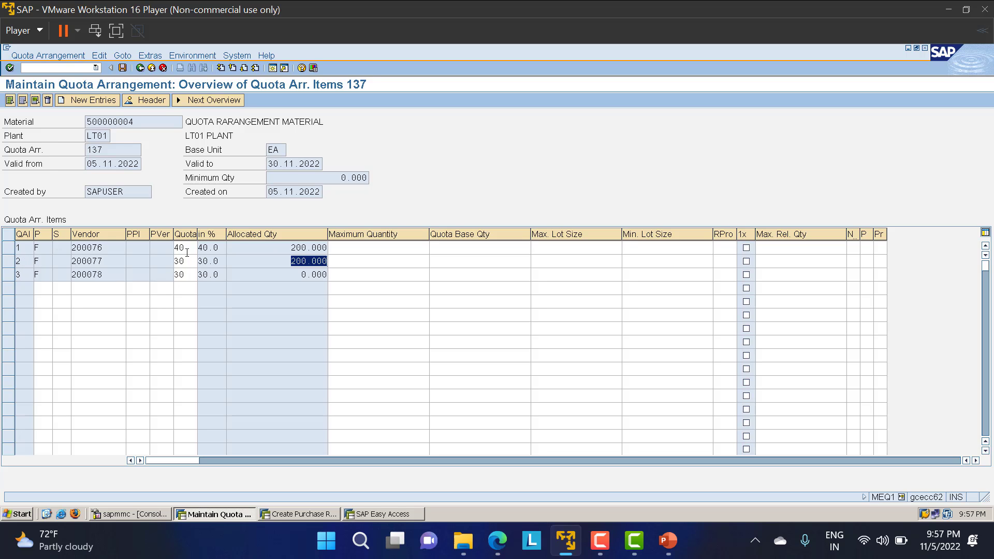
double_click(182, 274)
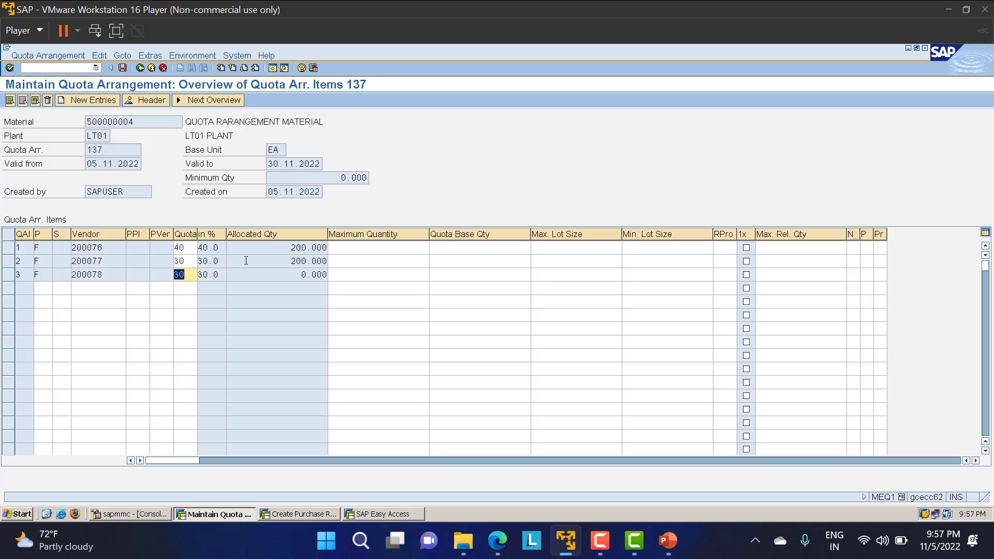
click(265, 262)
Enter another purchase requisition item for material 500000004: quantity 200, plant LT01, storage location LT01, valuation price 20 INR
click(296, 513)
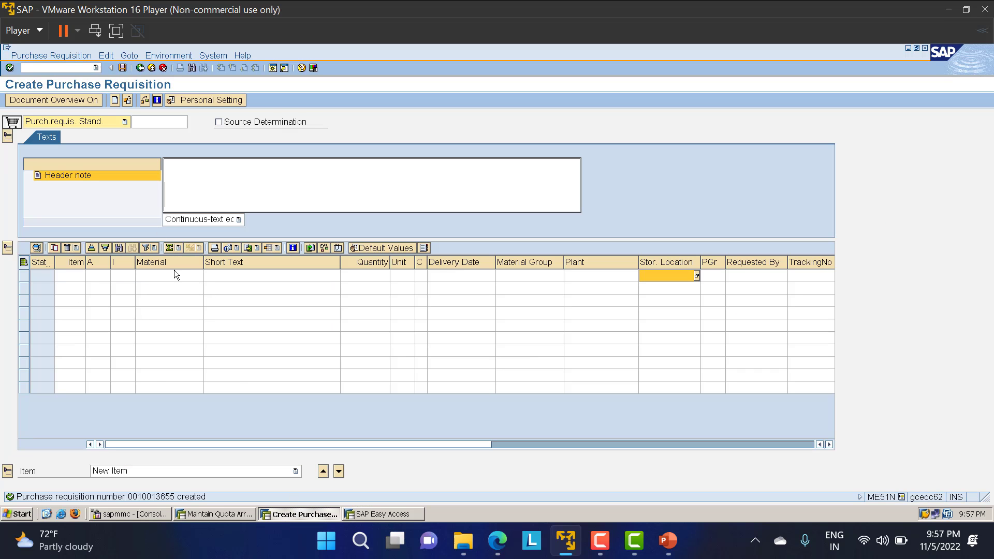
click(173, 278)
text(500000004)
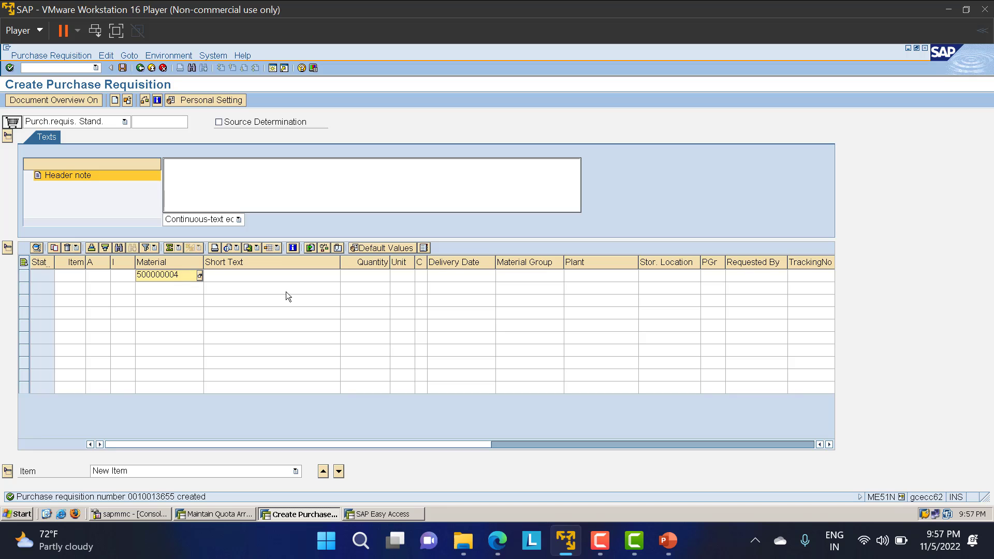
click(370, 279)
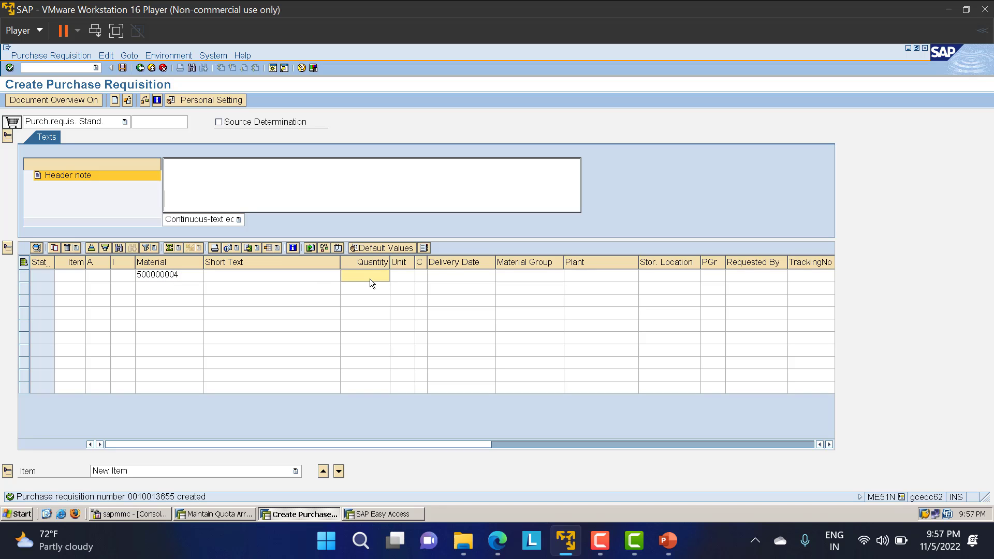
click(599, 267)
click(601, 278)
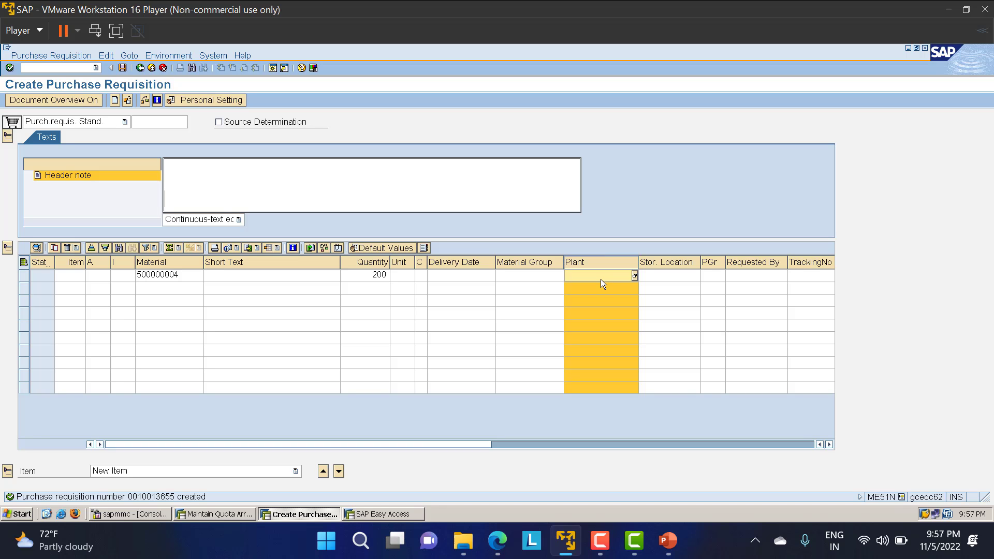
text(LT01)
key(Tab)
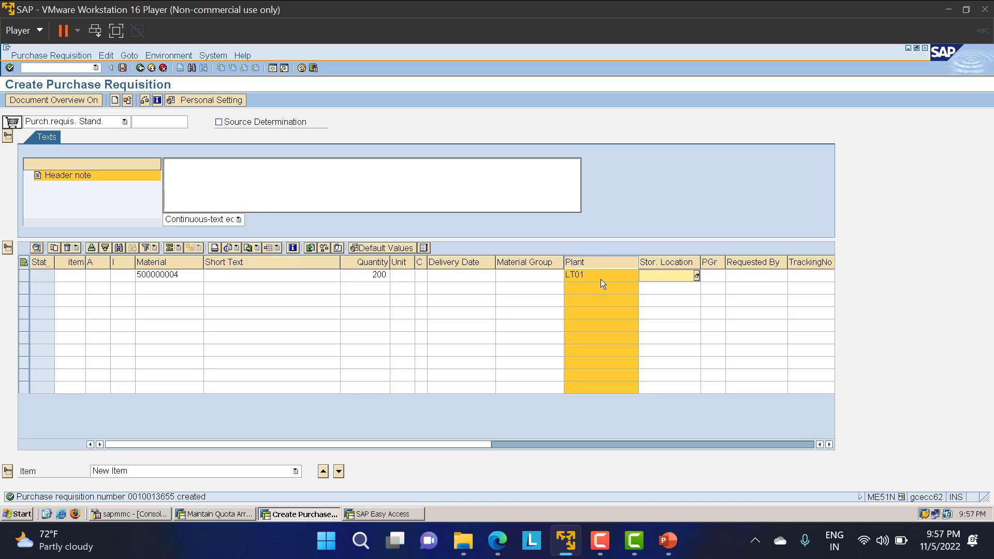
text(LT01)
key(Return)
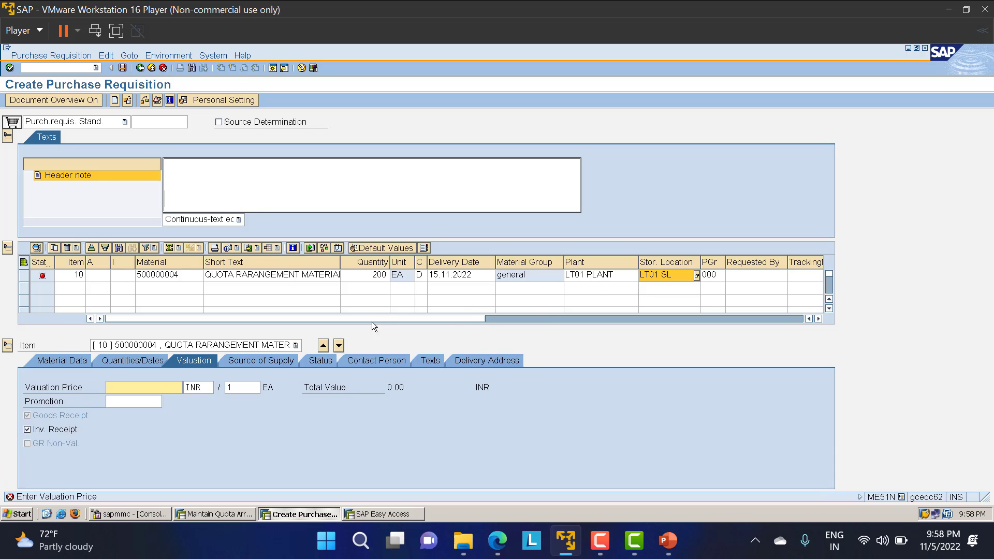
text(20)
key(Return)
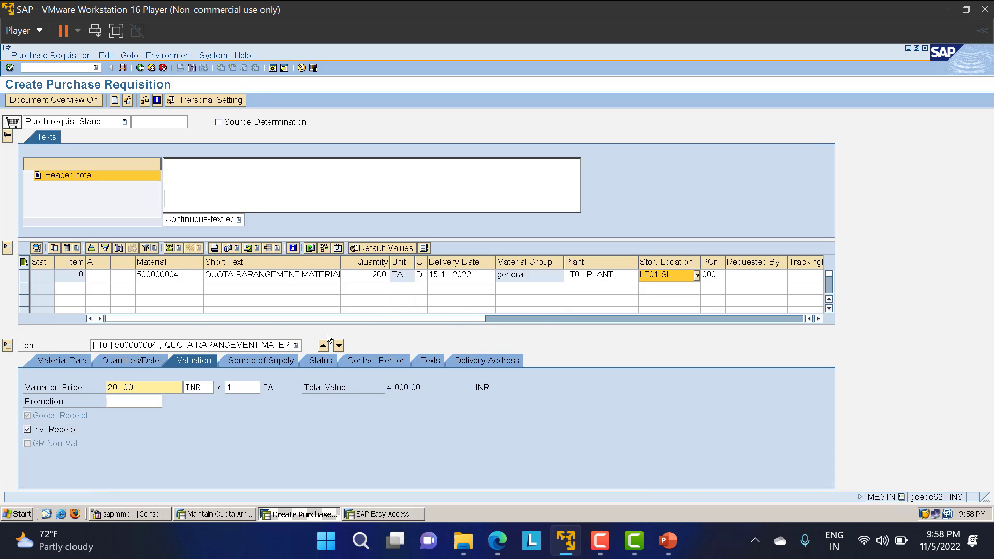
Assign the item's source of supply, compare its fixed vendor with the third quota arrangement item, and save the requisition
click(241, 359)
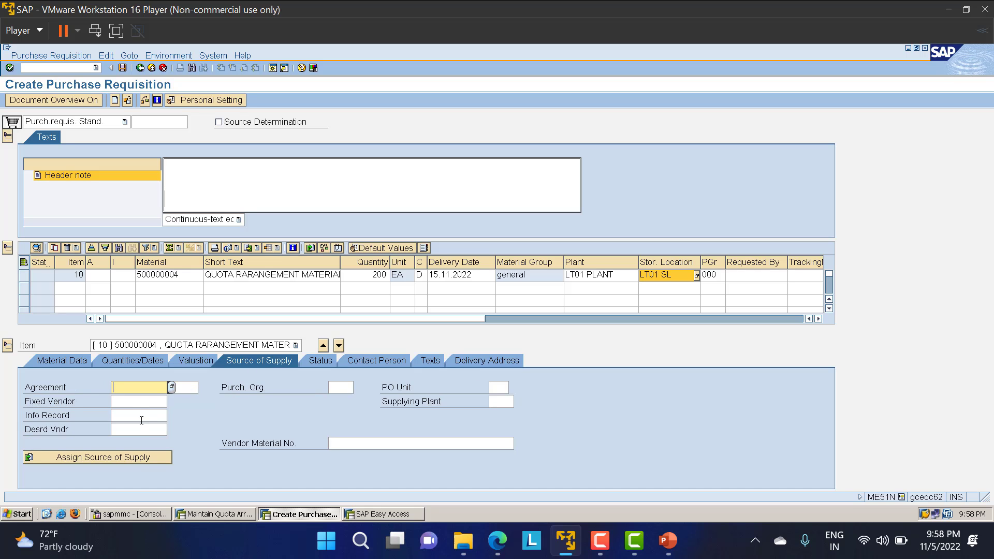
click(139, 461)
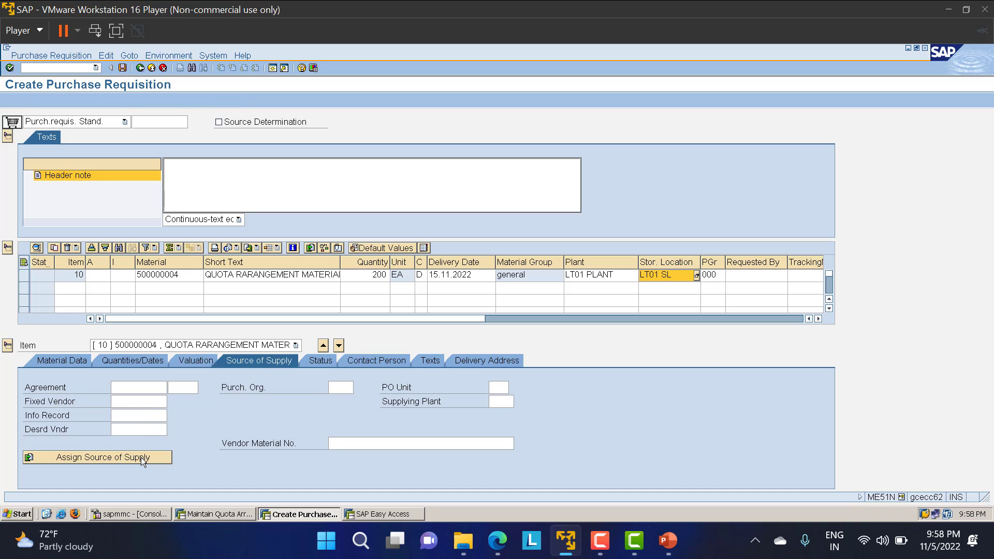
double_click(127, 401)
key(alt+Tab)
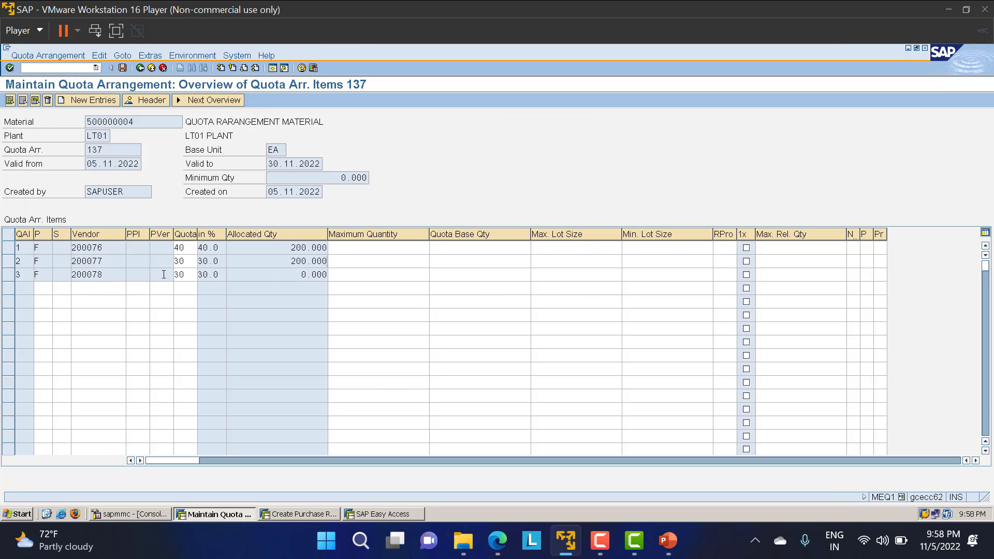
key(alt+Tab)
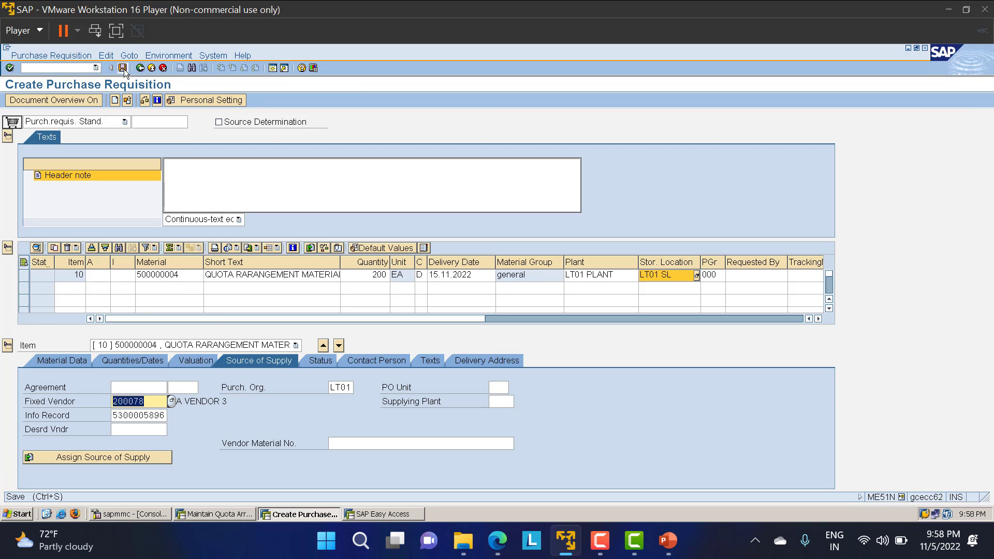
click(122, 69)
Reload the quota arrangement items of the period valid from 05.11.2022 and check the third vendor's allocated quantity
key(alt+Tab)
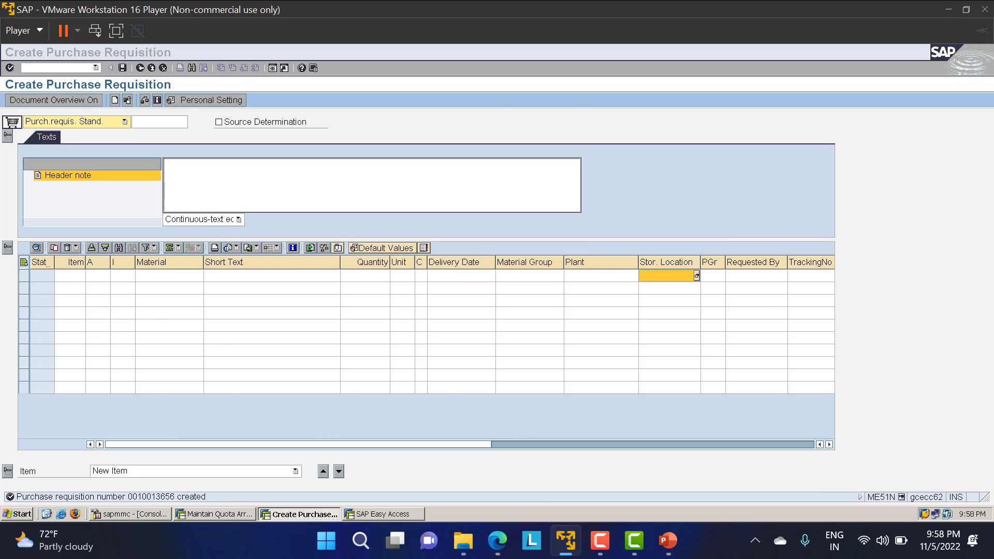
click(142, 67)
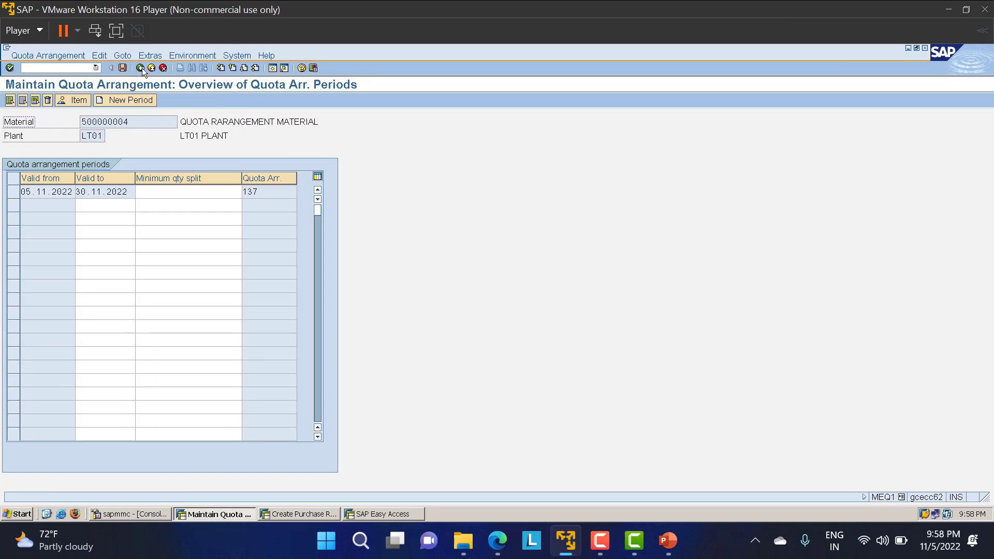
click(142, 67)
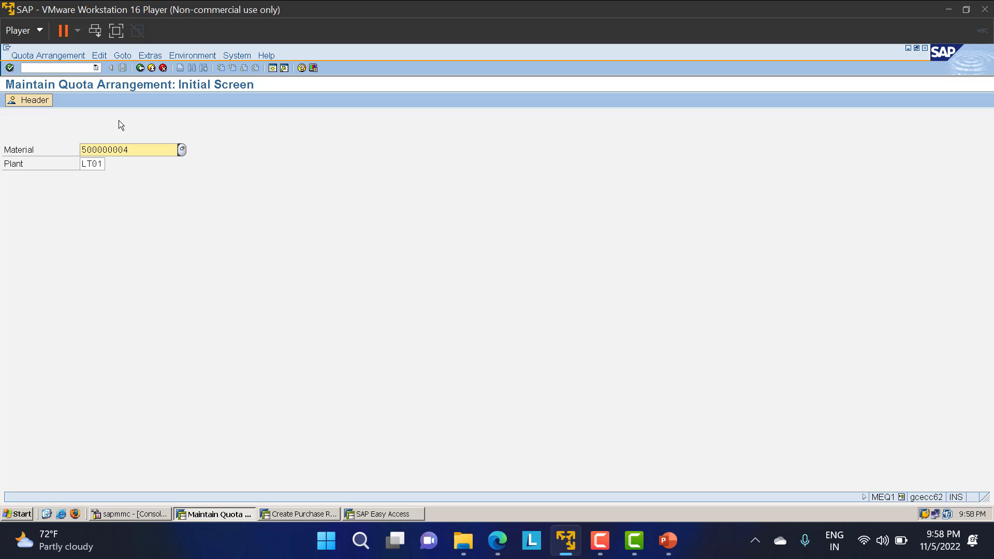
key(Return)
click(13, 195)
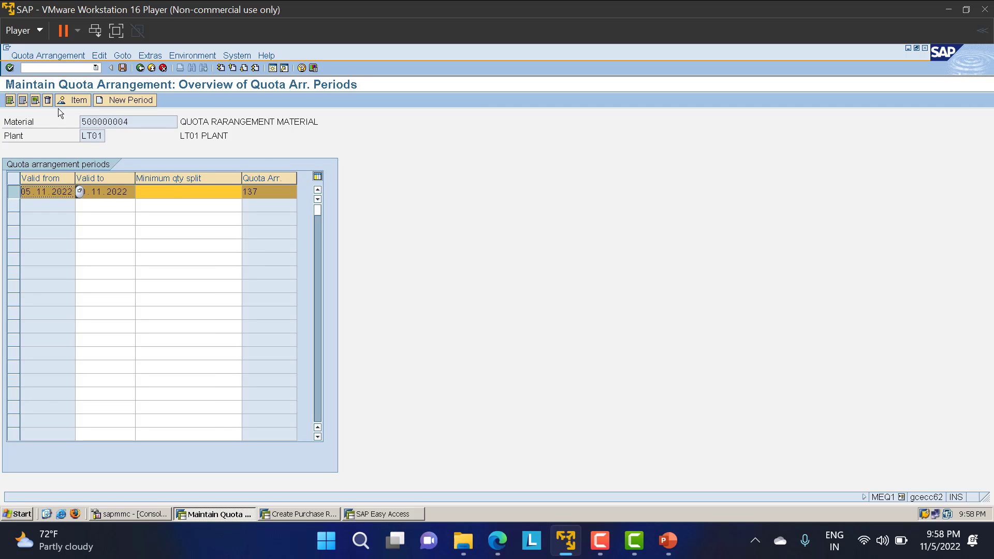
click(69, 104)
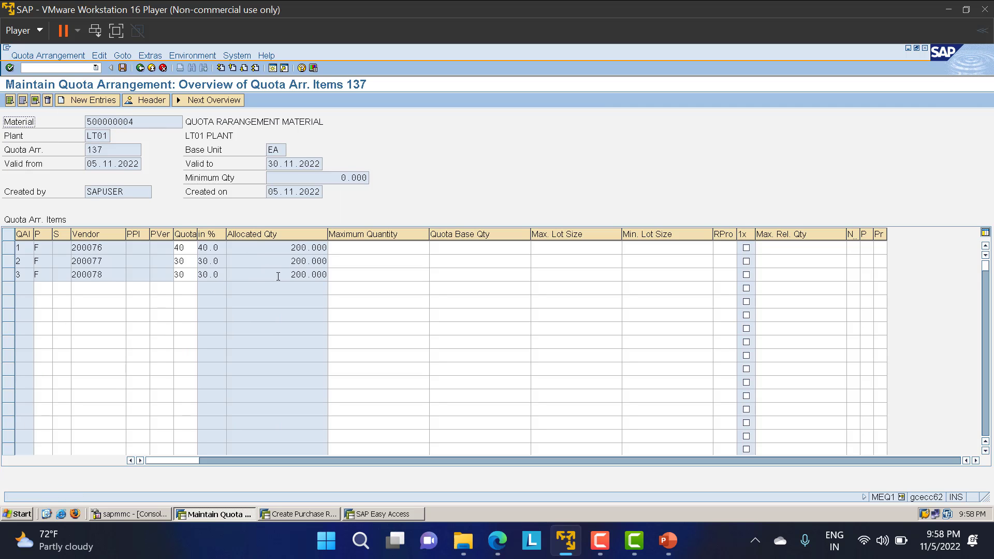
drag(278, 276, 339, 277)
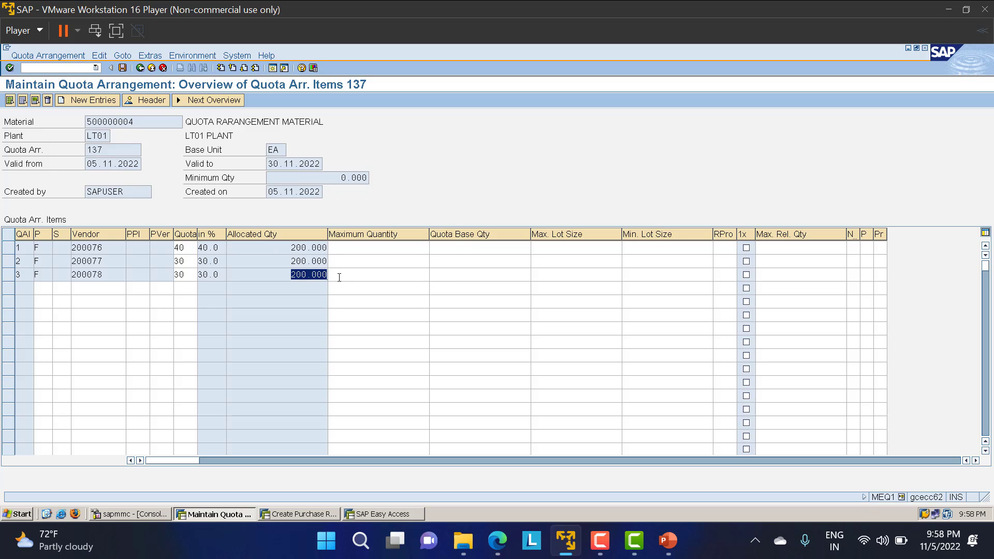